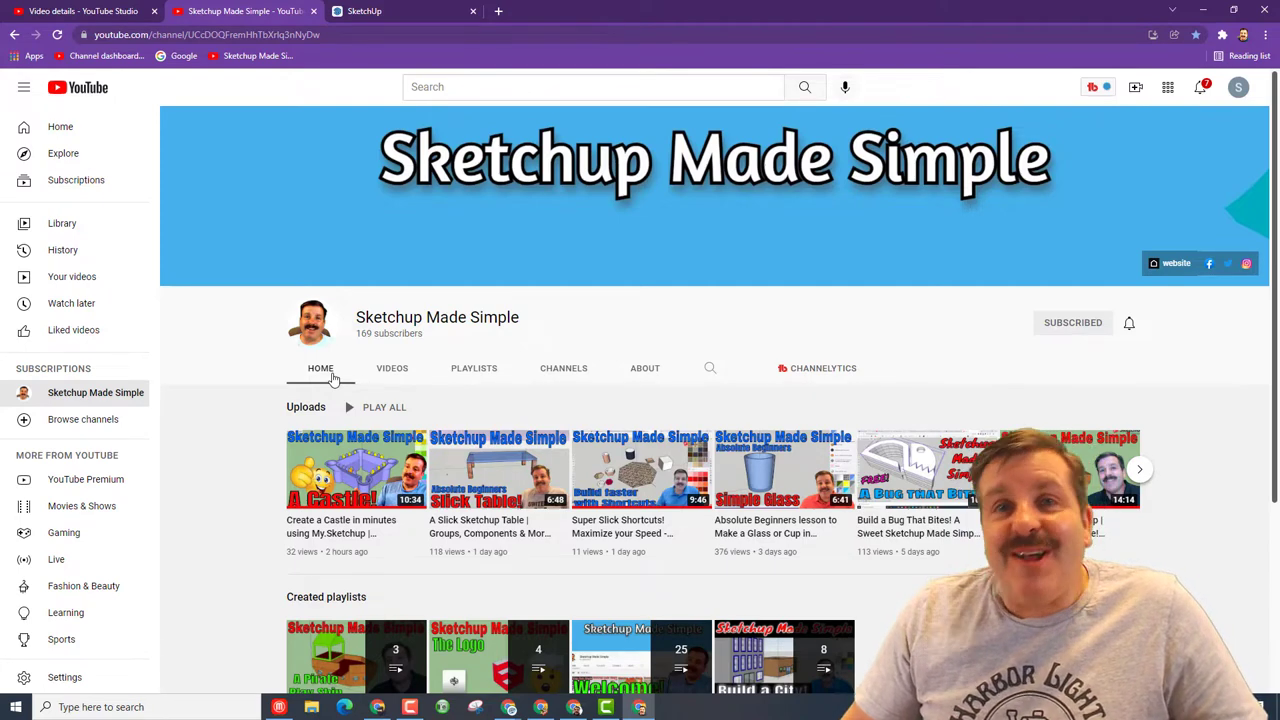
Step: Switch to the SketchUp web app, whose home screen lists the recent files table and glass
key("ctrl+Tab")
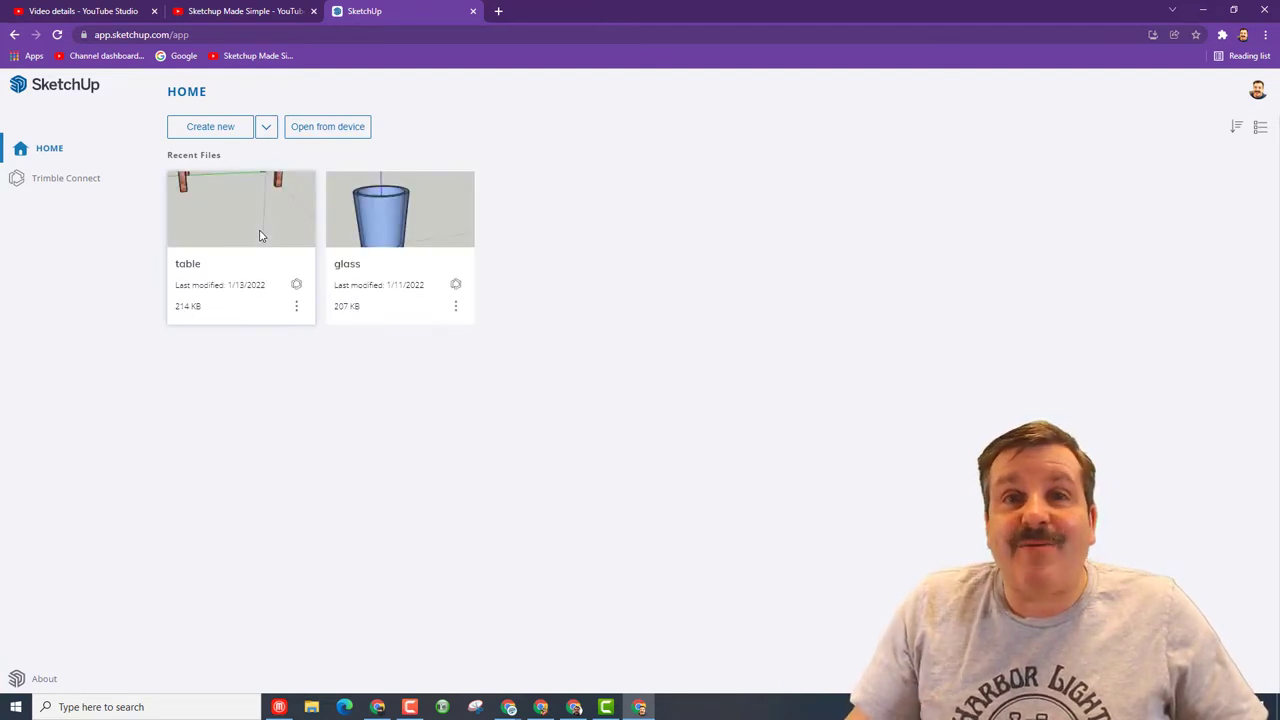
Step: Start a model from a template, save it as 'castle mdh' in the SketchUp folder, and delete the person figure
left_click(266, 126)
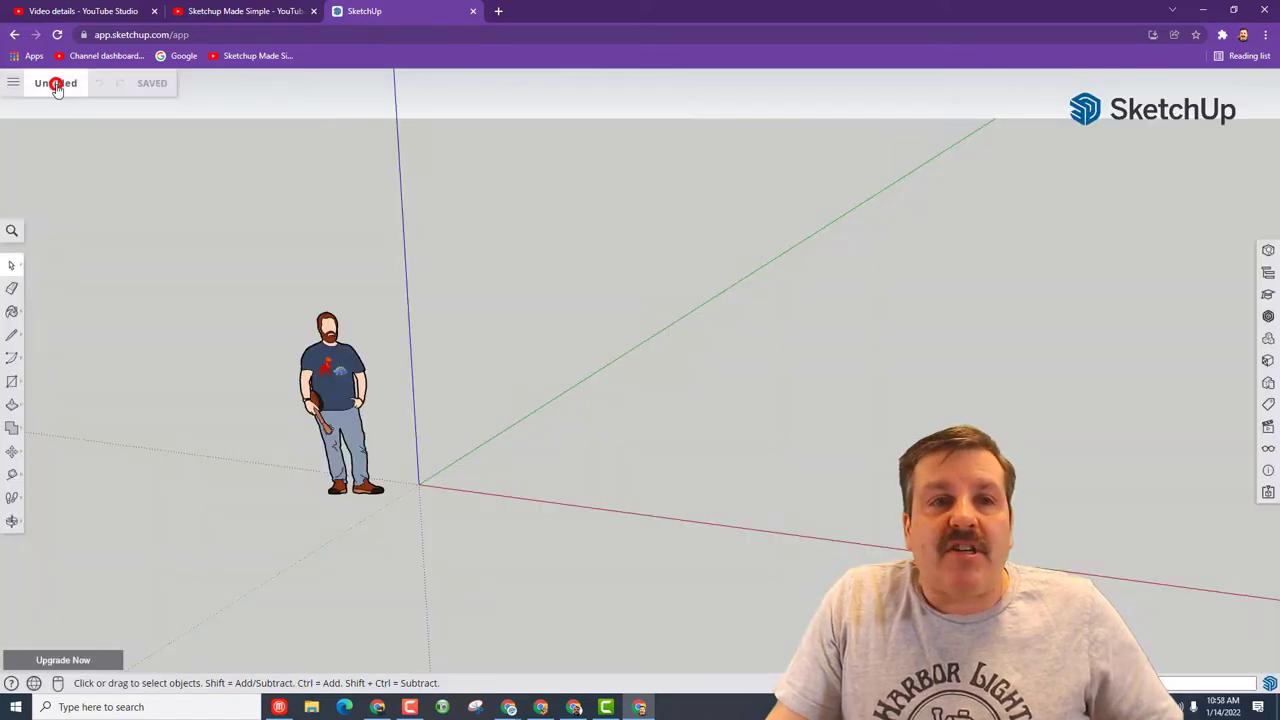
left_click(57, 86)
left_click(108, 223)
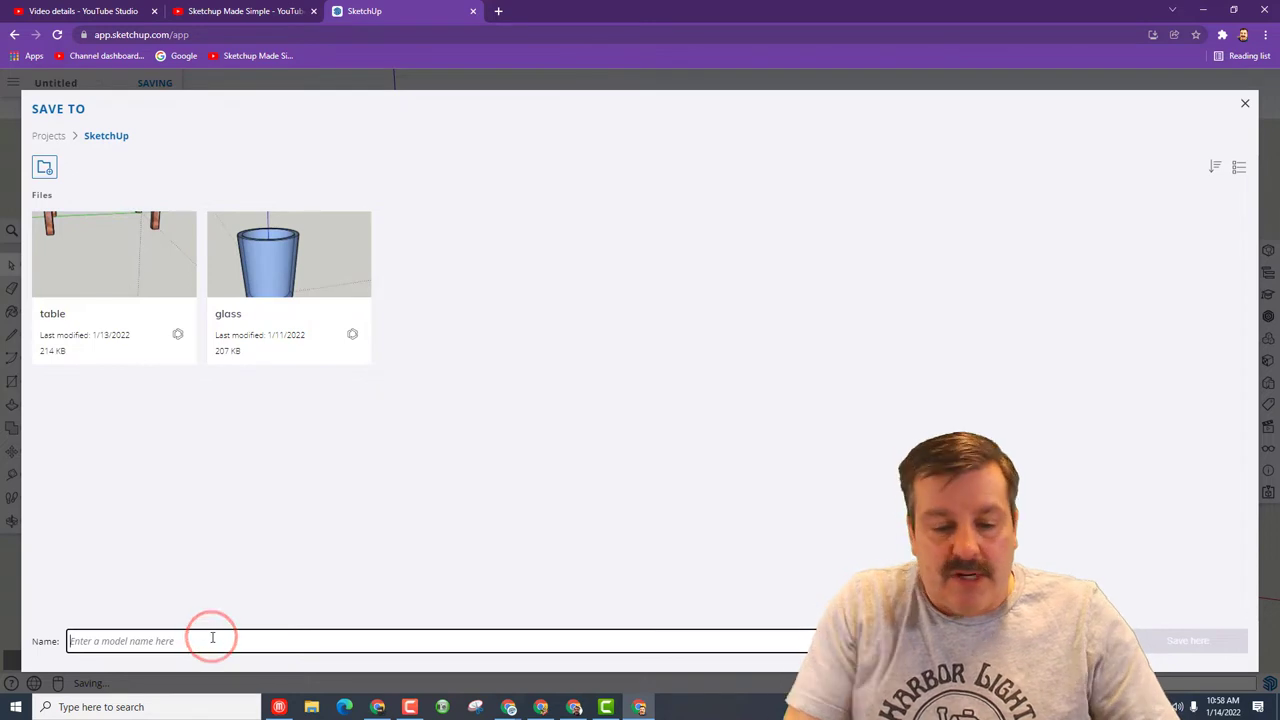
type("castle mdh")
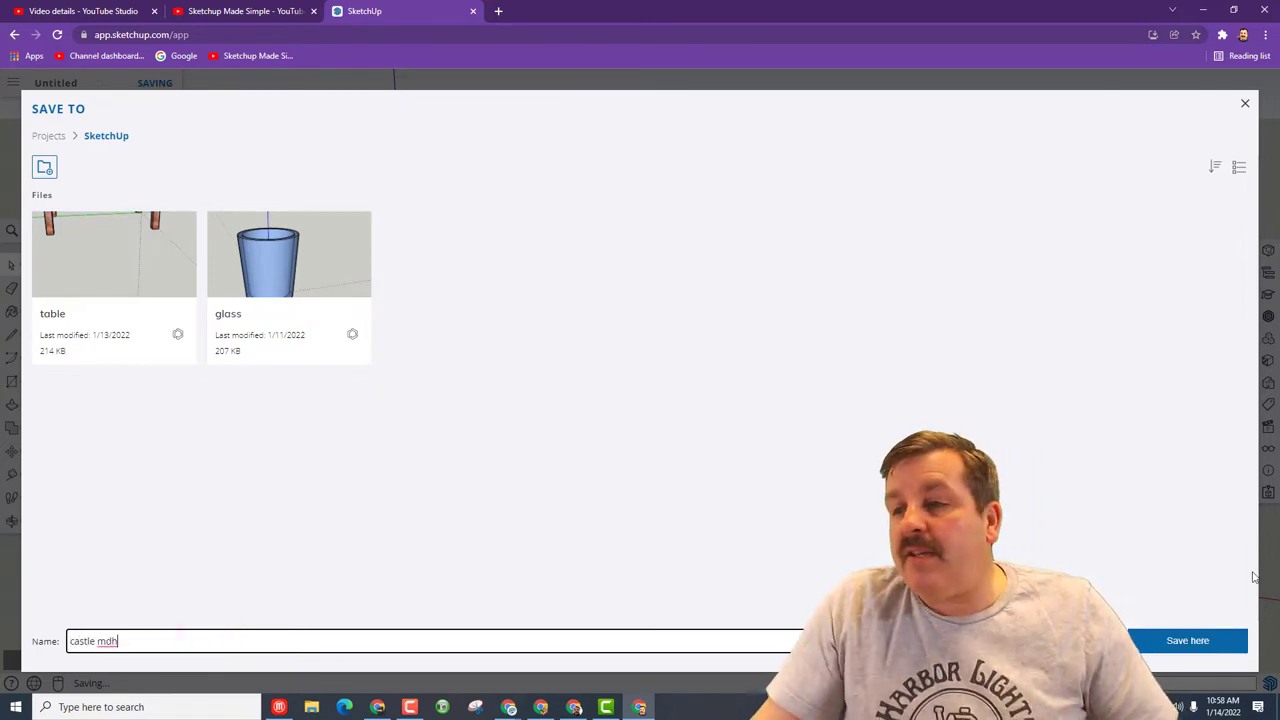
left_click(1172, 642)
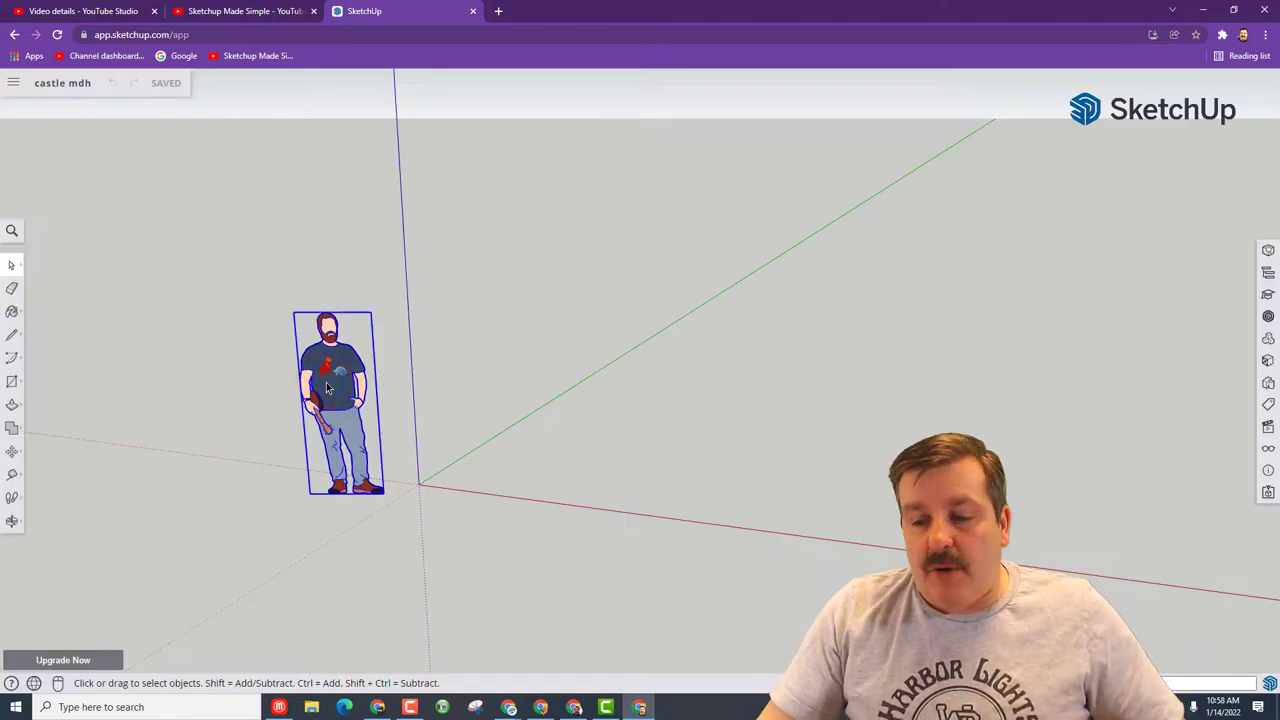
key("Delete")
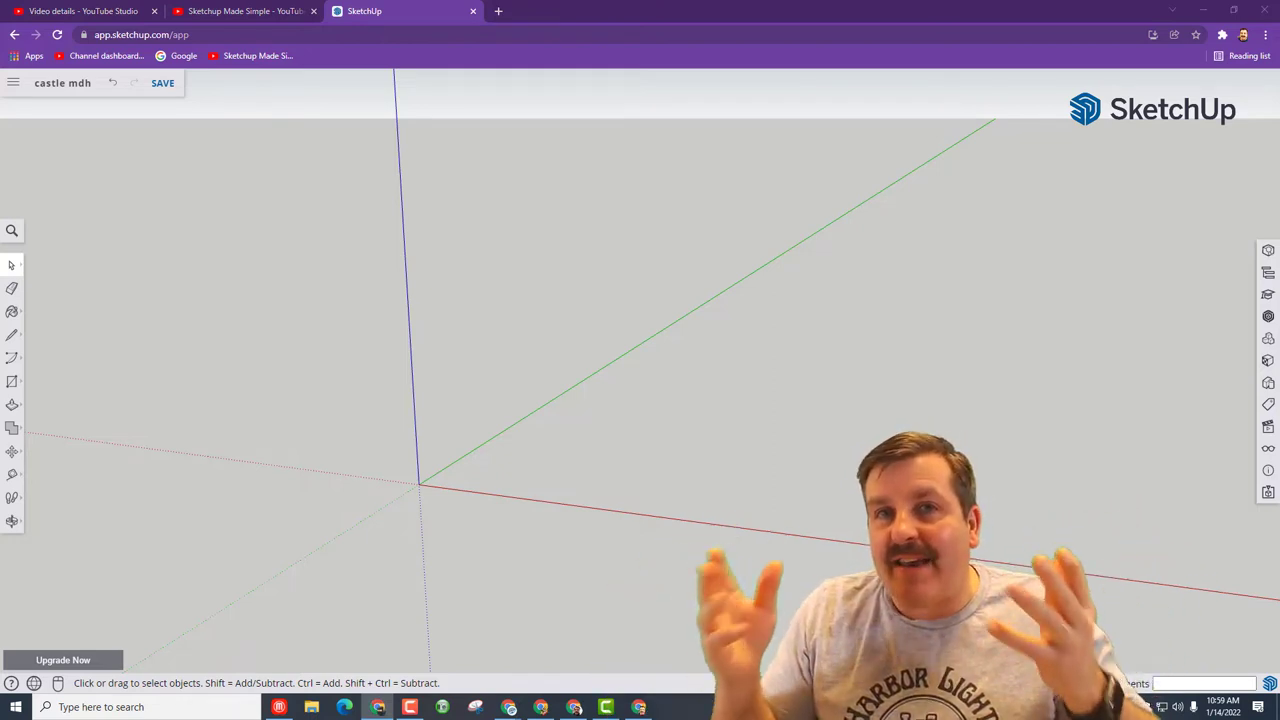
left_click(400, 17)
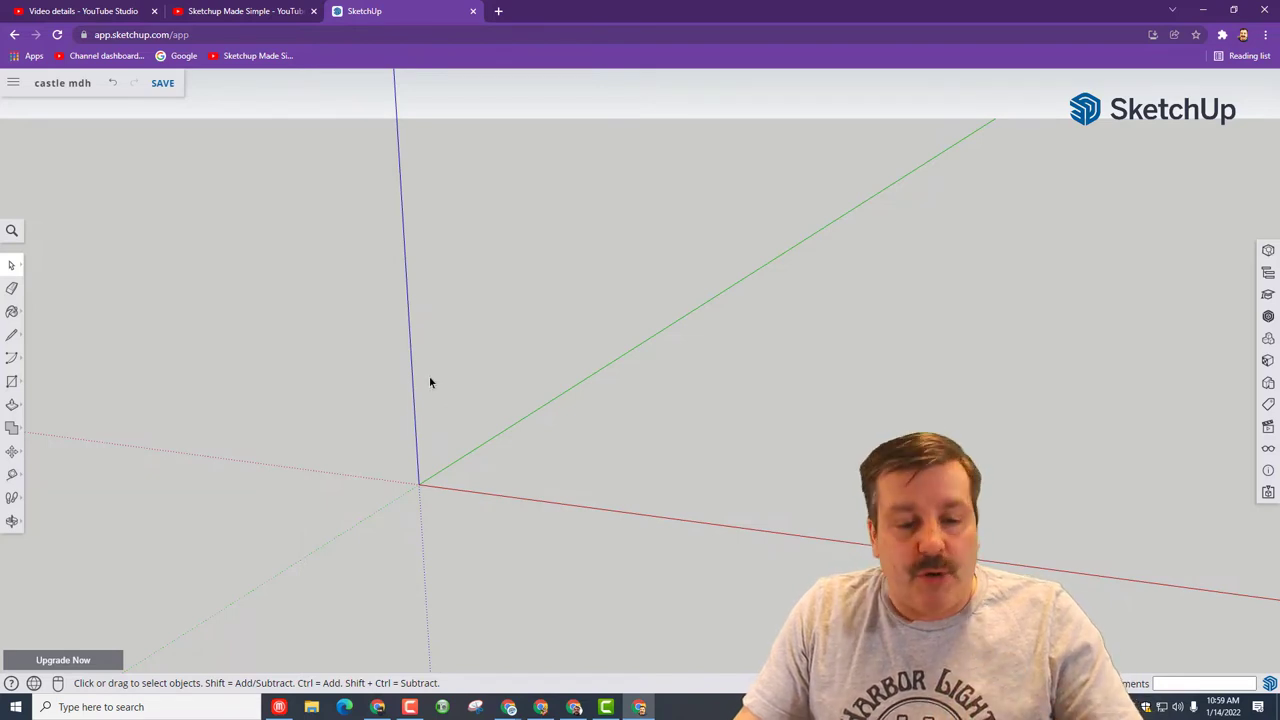
Step: Draw a 500 by 500 rectangle from the origin, then fit and orbit the view to look down on it
key("r")
left_click(418, 484)
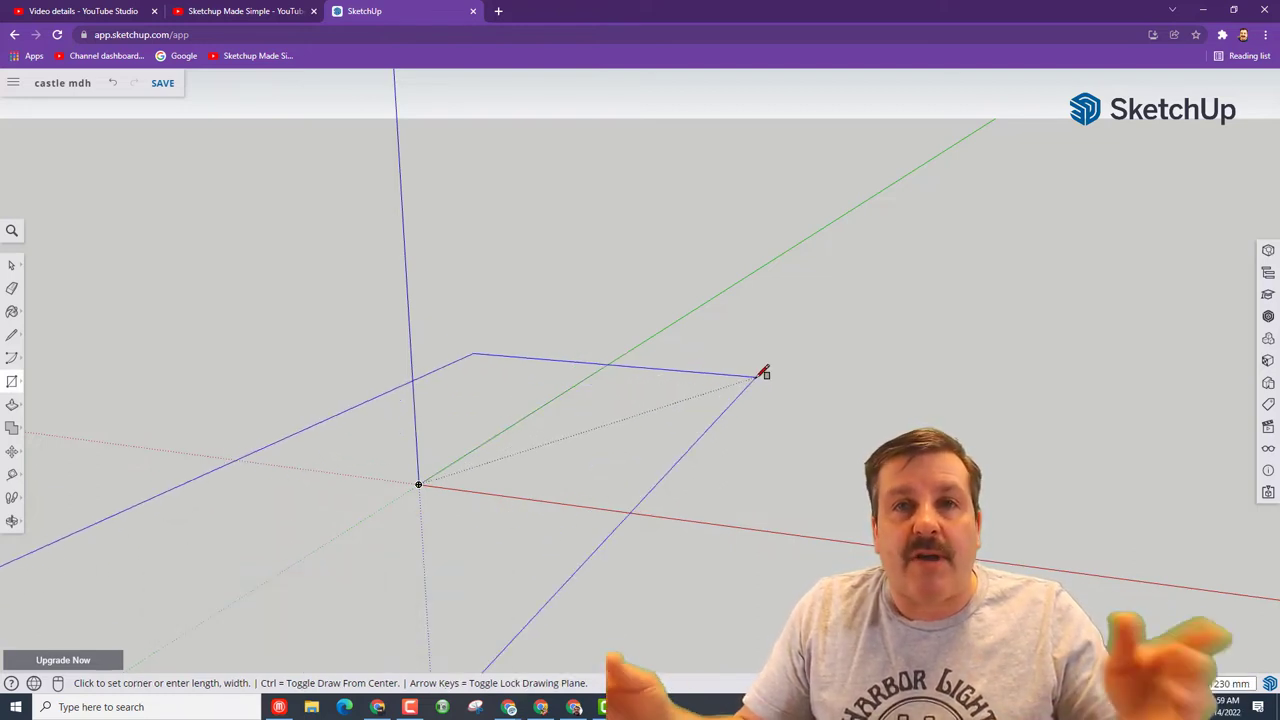
type("500,500")
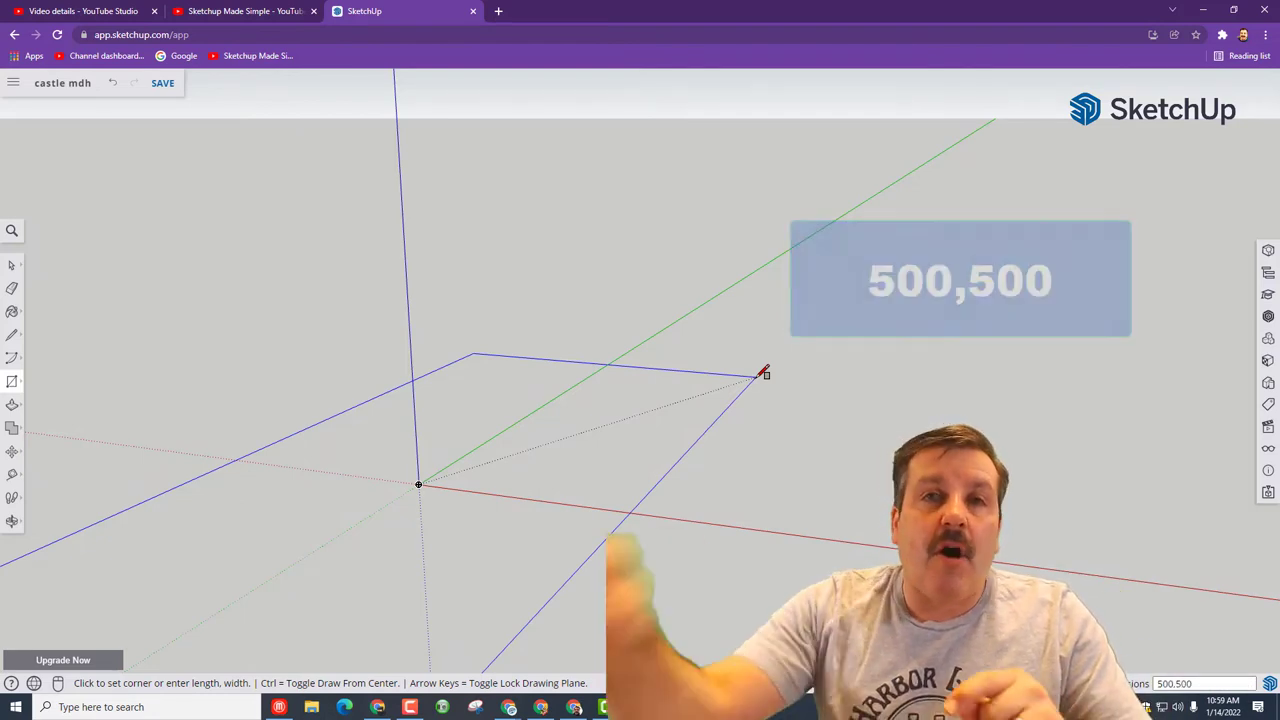
key("Return")
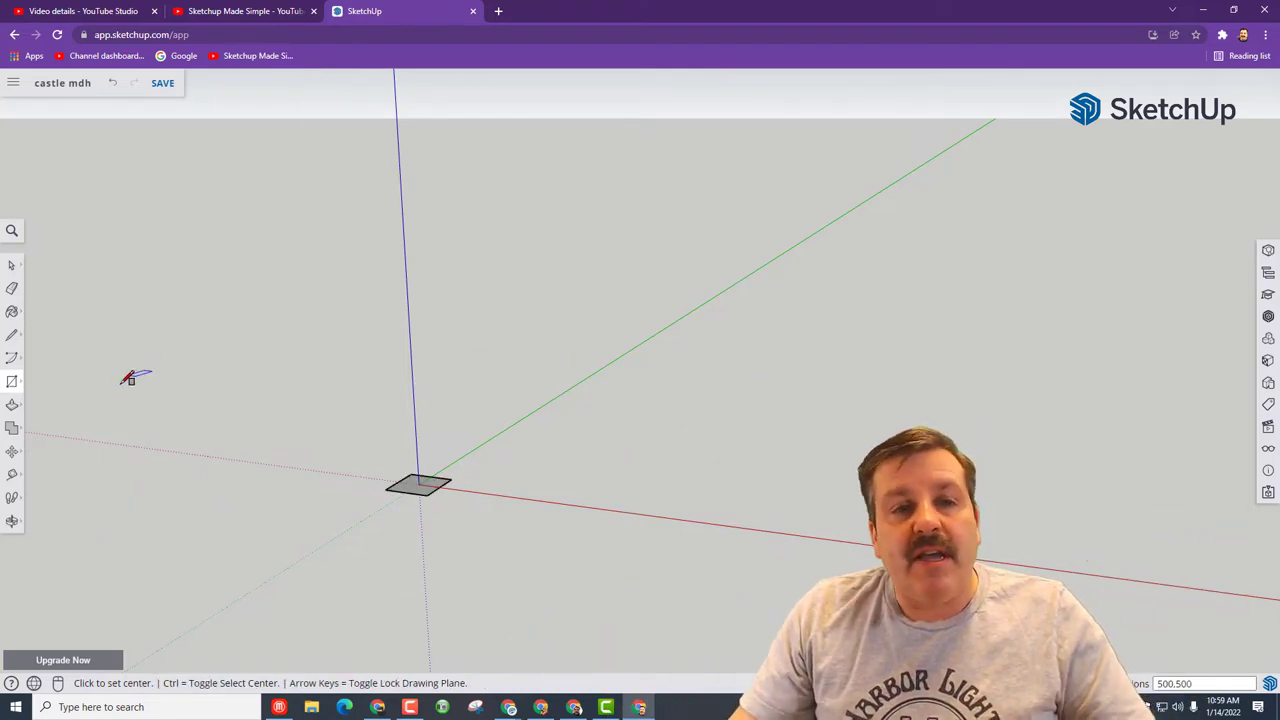
left_click(12, 521)
left_click(46, 572)
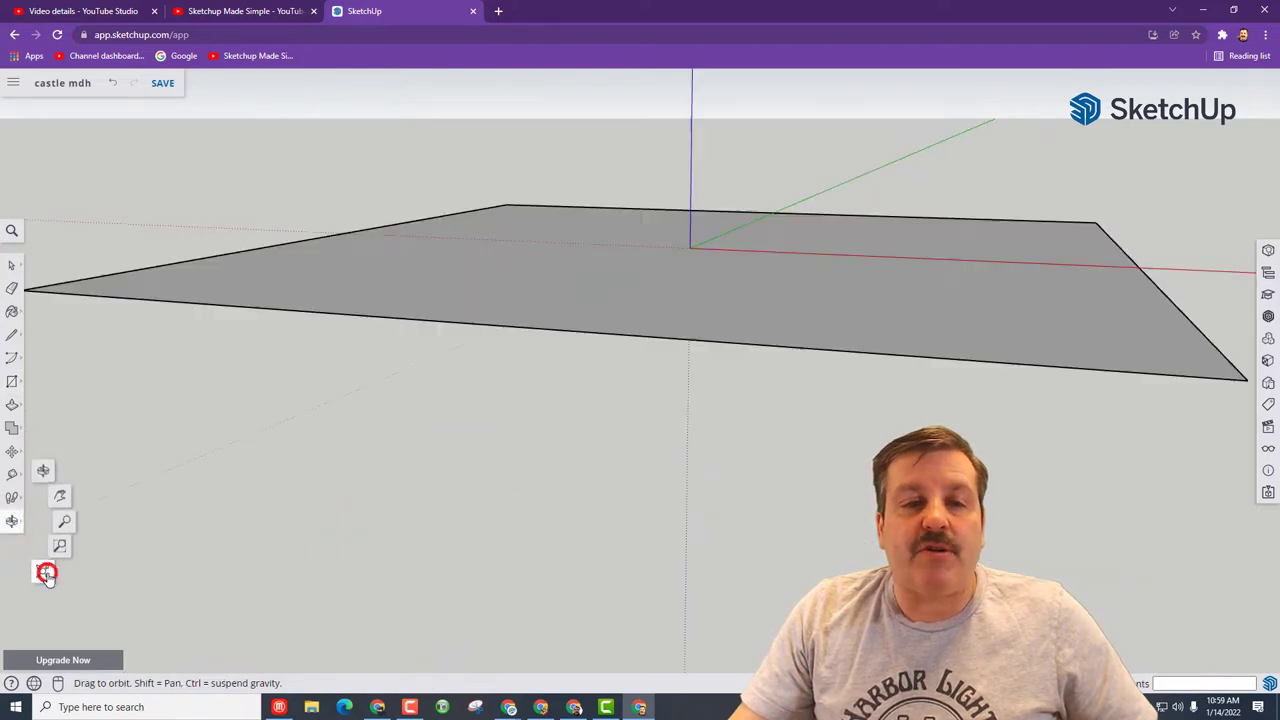
left_click_drag(905, 270, 932, 300)
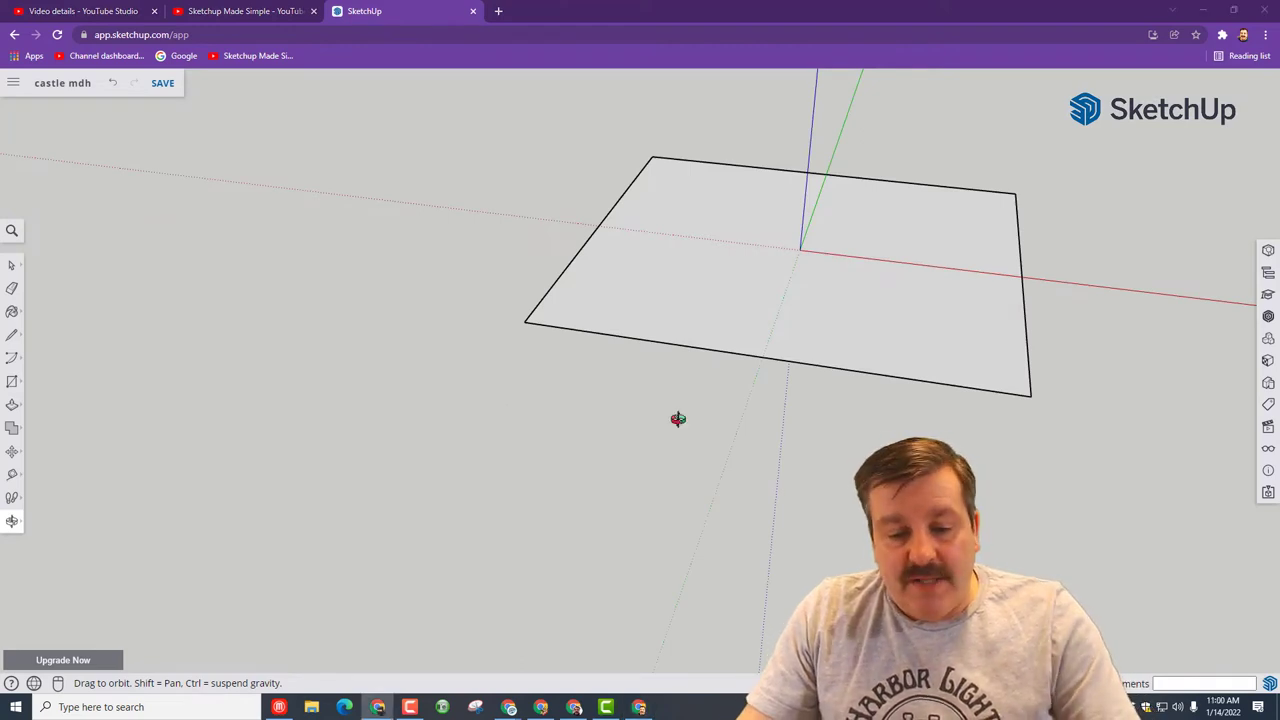
key("o")
left_click_drag(529, 316, 721, 223)
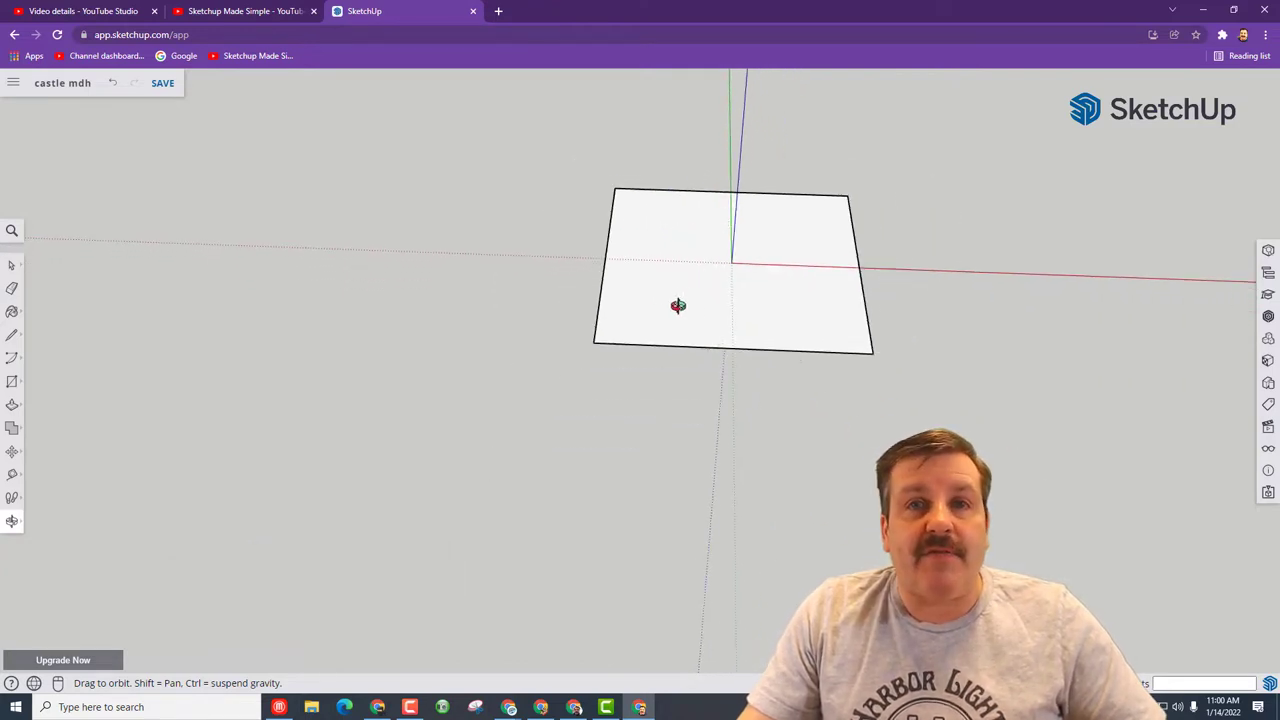
left_click(396, 15)
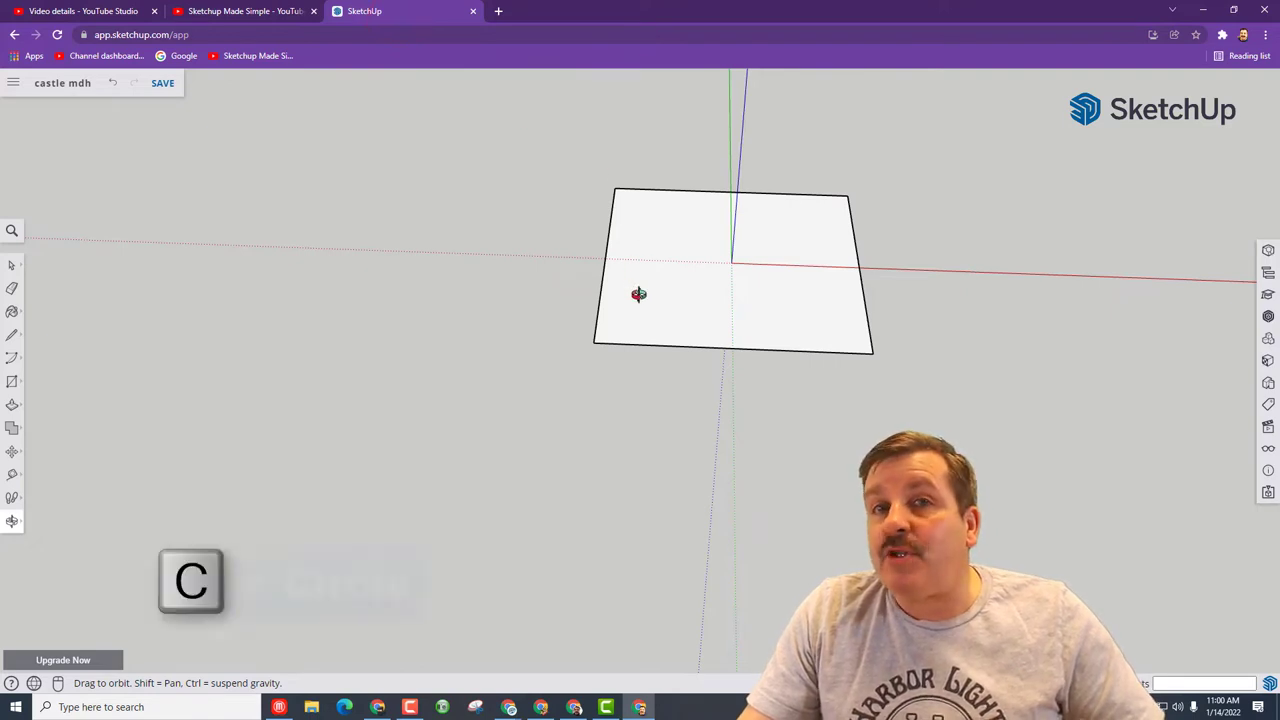
Step: Draw radius-75 circles centred on the bottom-right, top-right, top-left and bottom-left corners of the square
key("c")
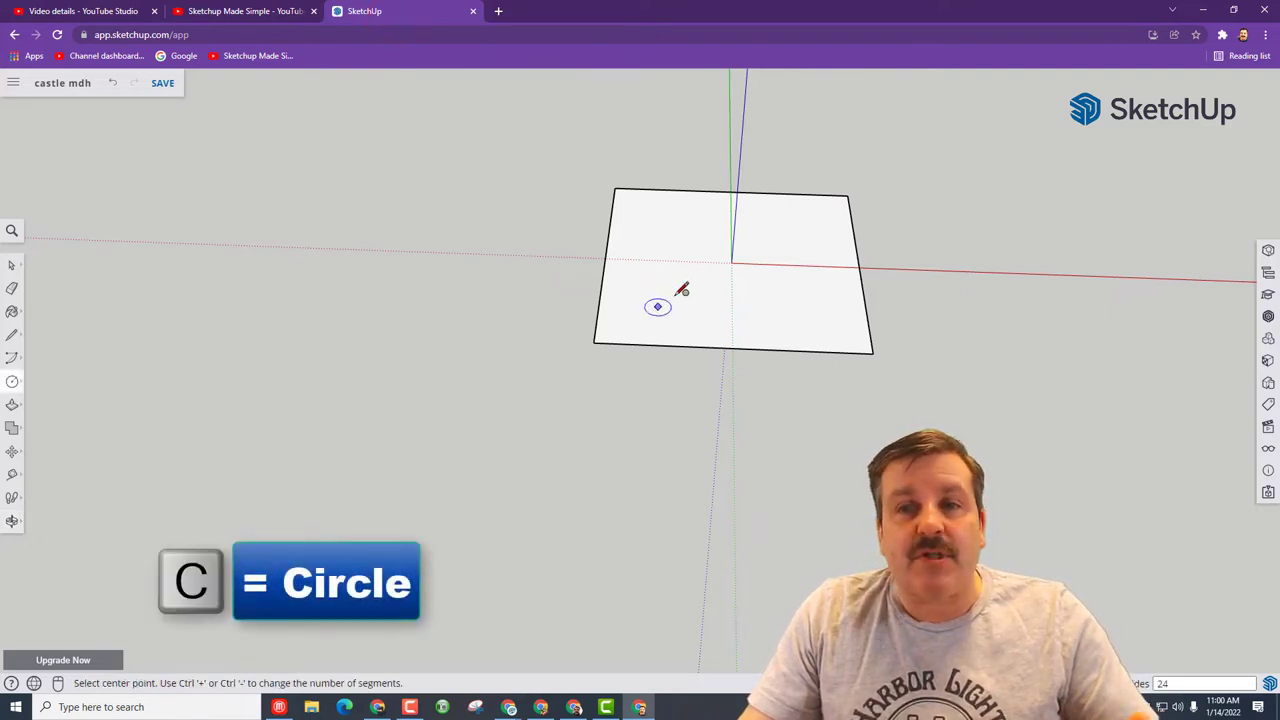
left_click(871, 352)
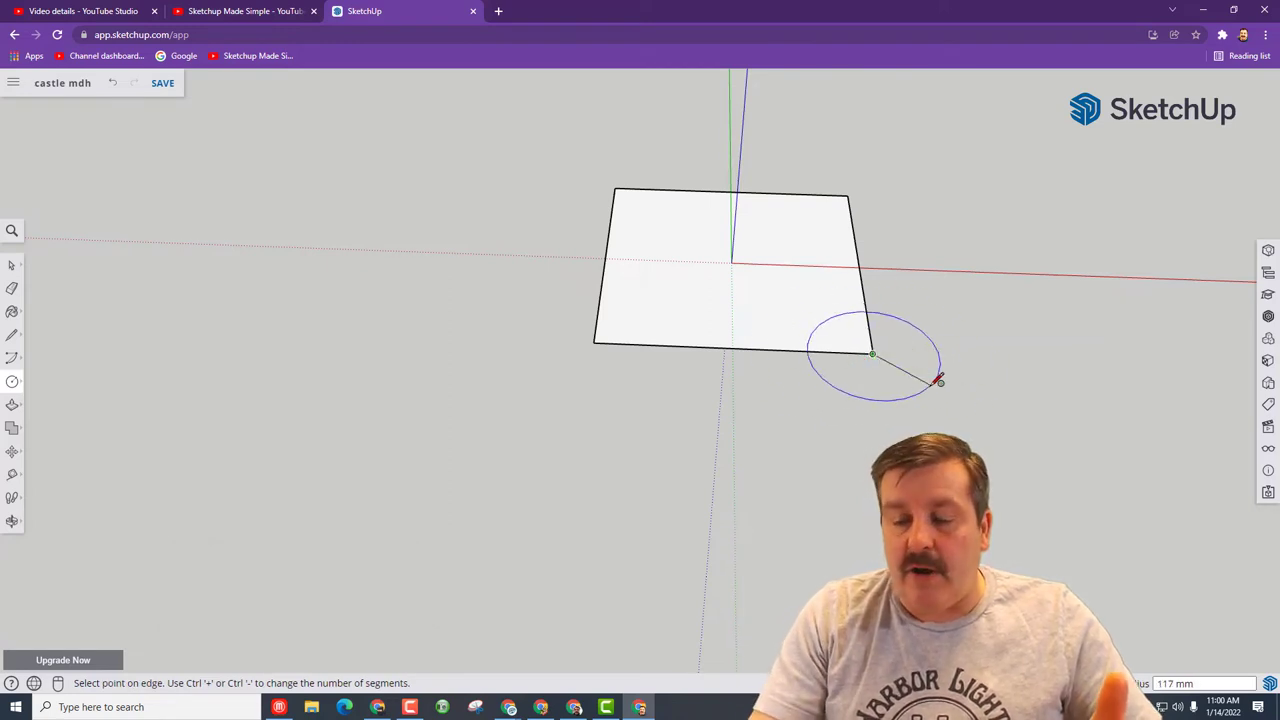
type("75")
key("Return")
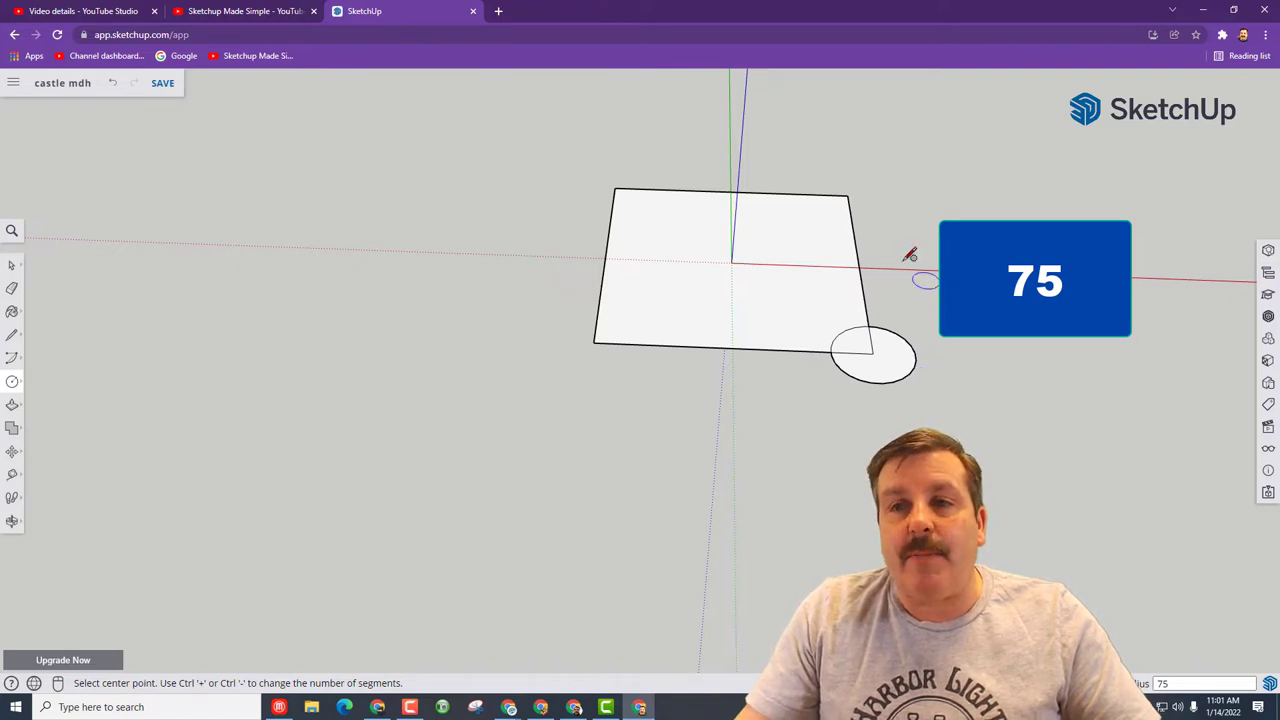
left_click(848, 194)
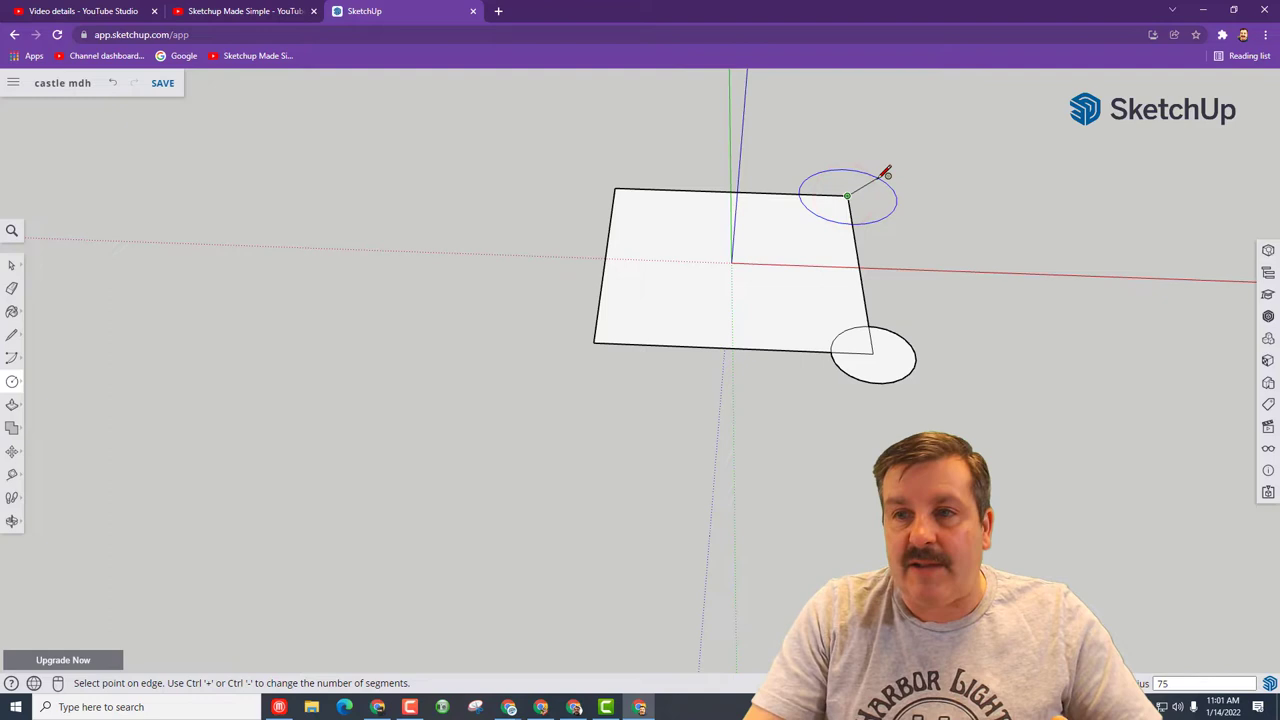
type("75")
key("Return")
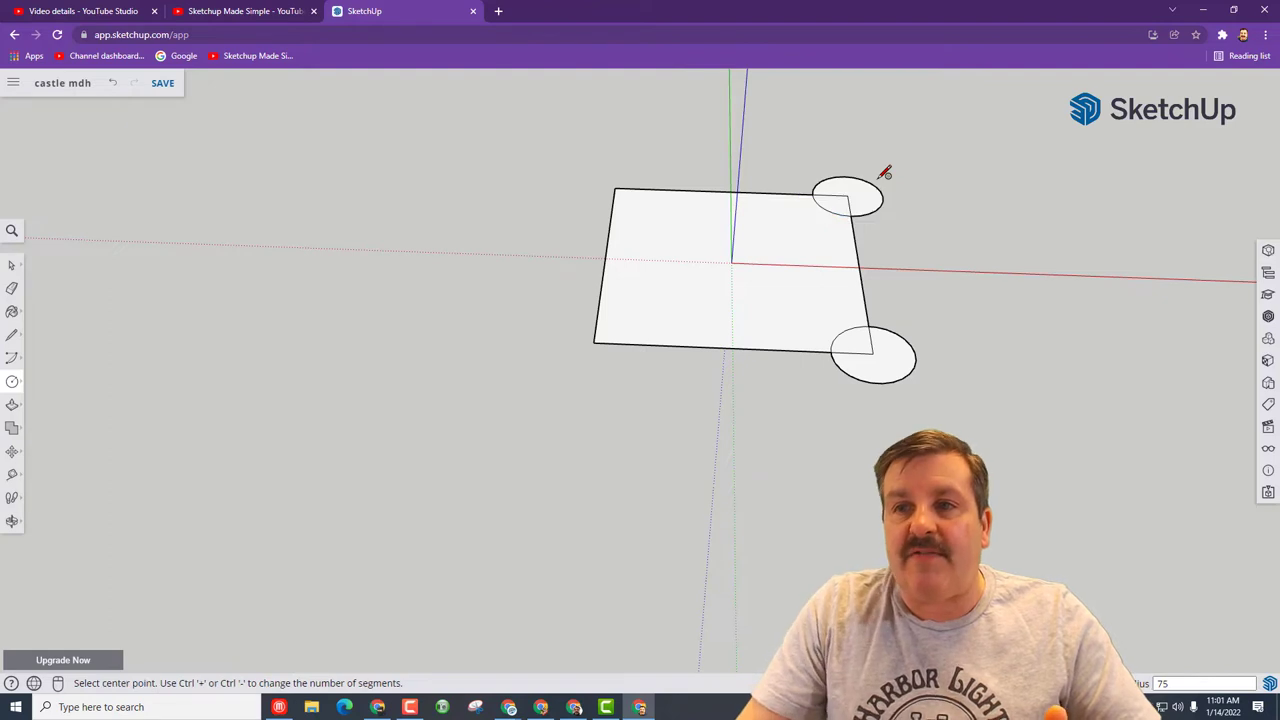
left_click(615, 188)
type("75")
key("Return")
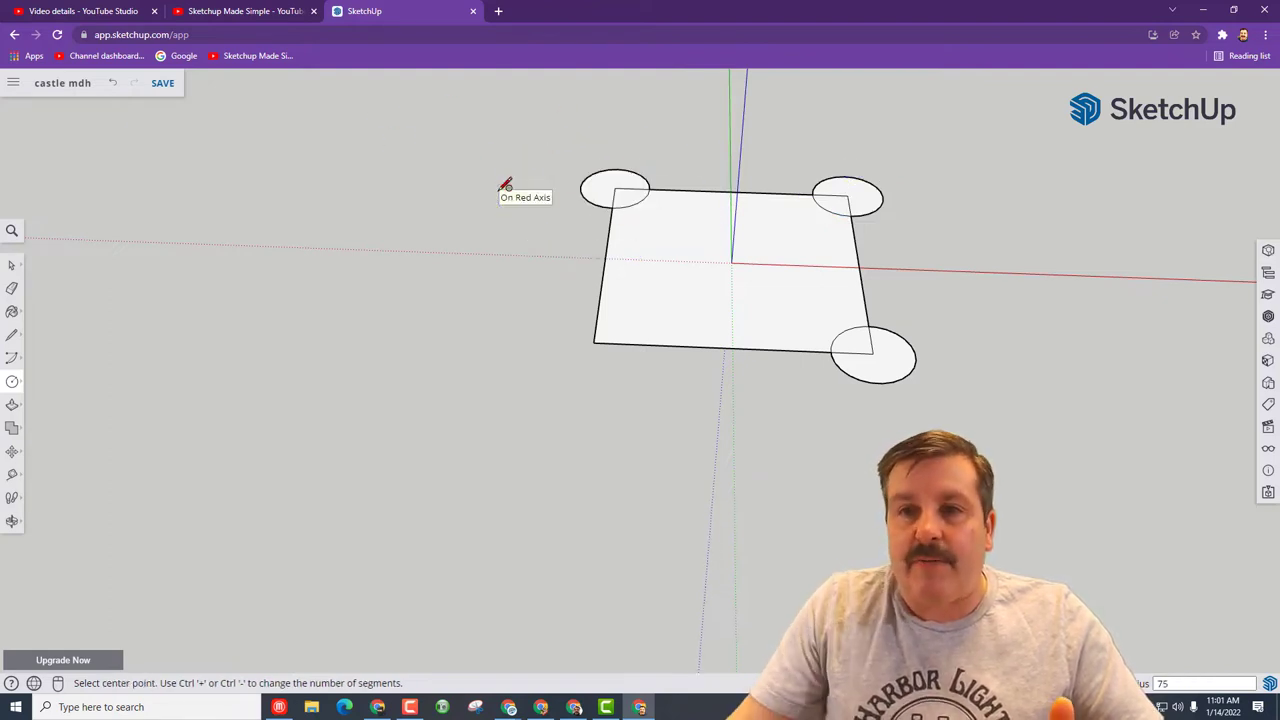
left_click(594, 342)
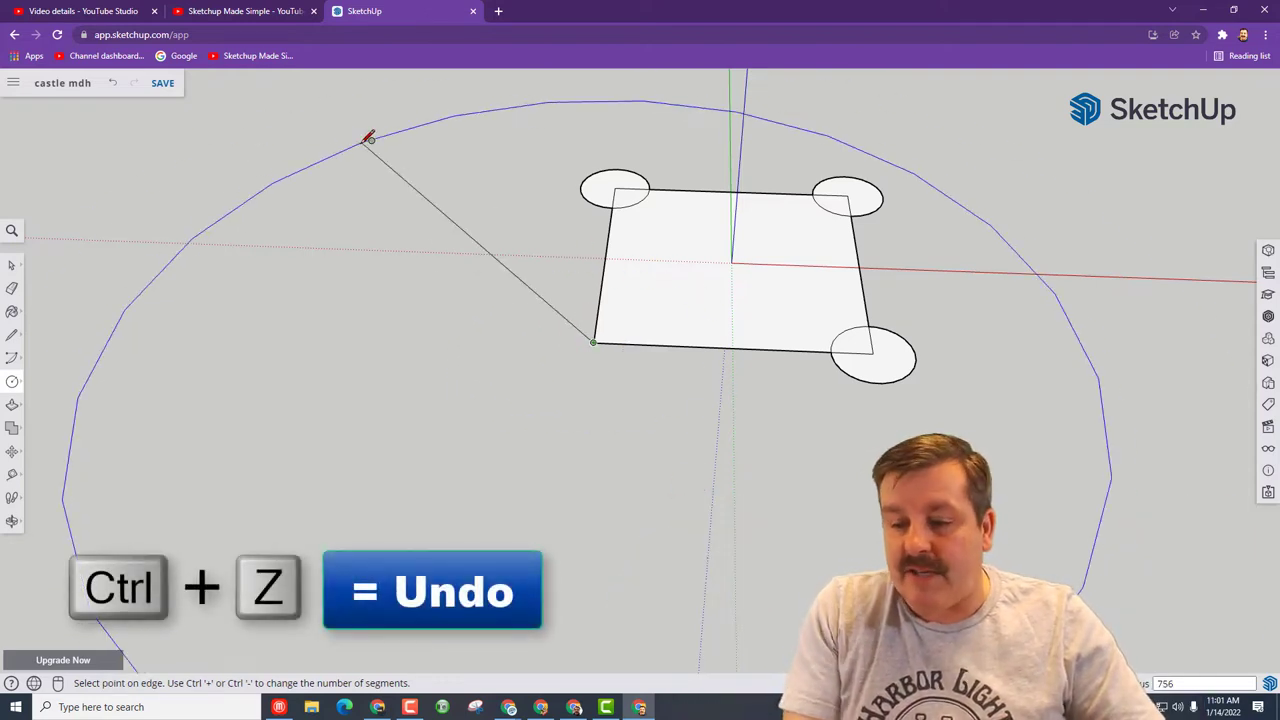
type("75")
key("Return")
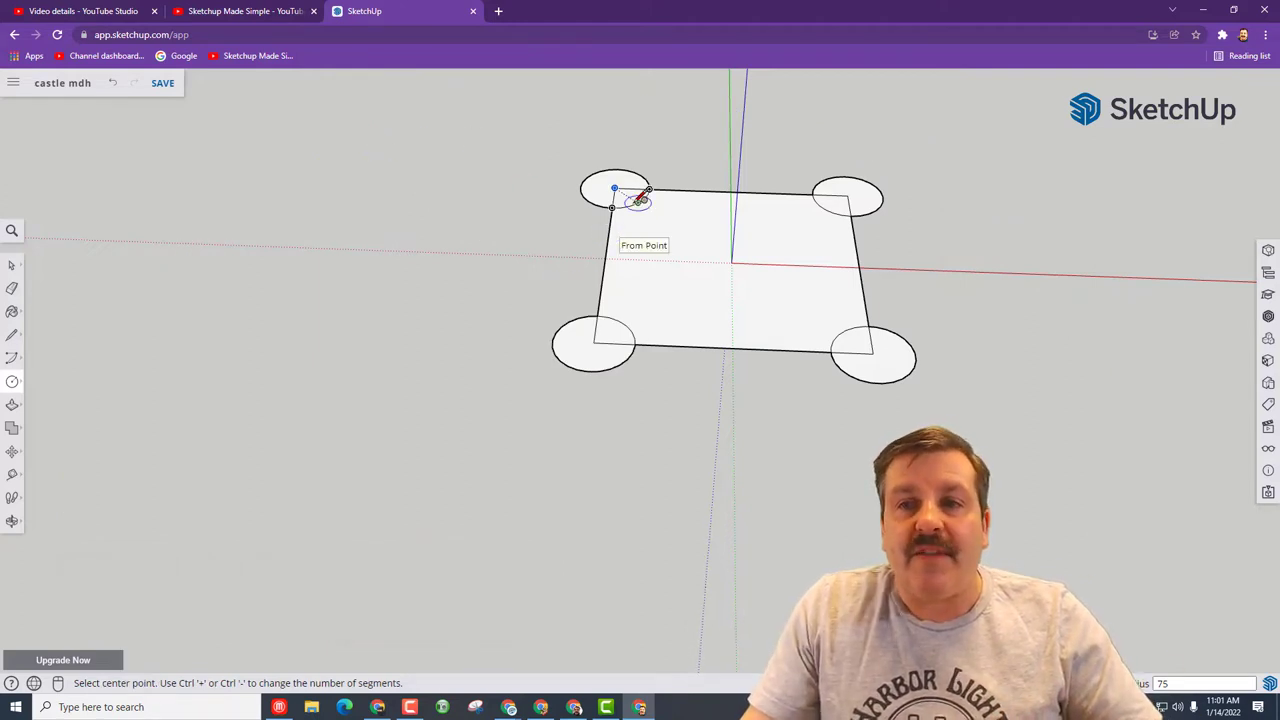
Step: Erase the square edges and inner arcs lying inside all four corner circles to form one footprint
key("e")
scroll(640, 203, "up", 3)
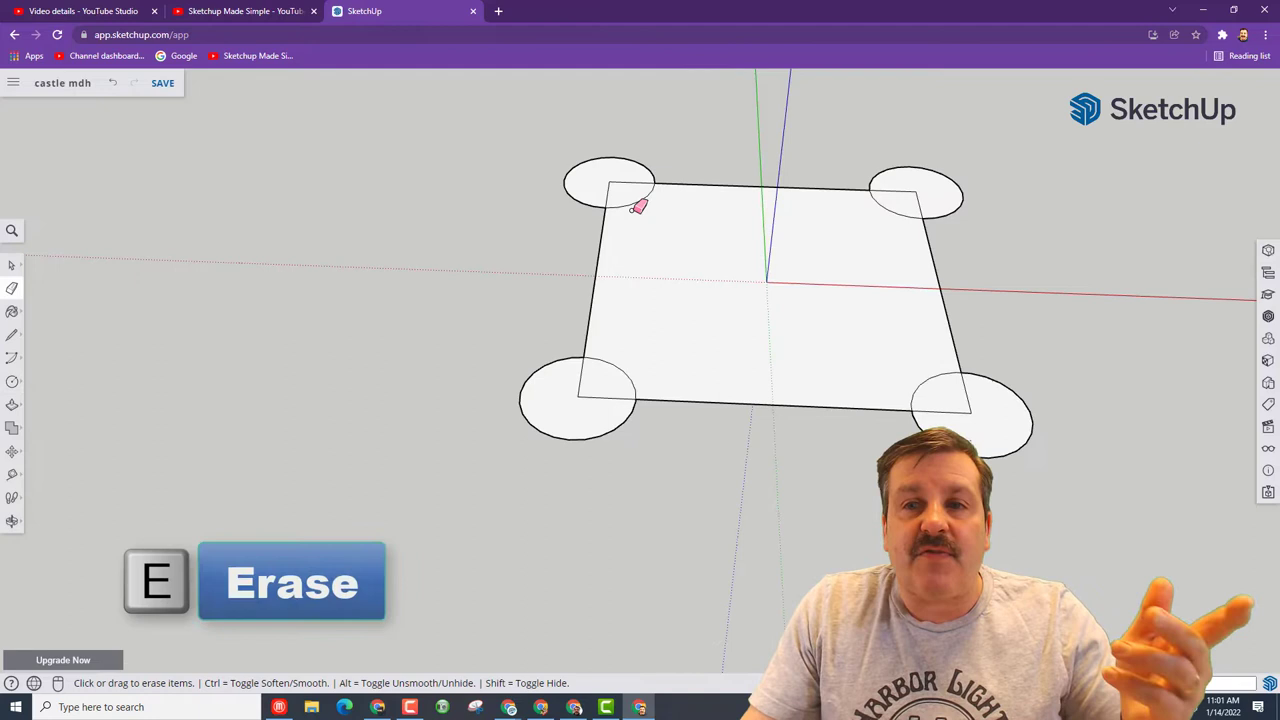
left_click(605, 176)
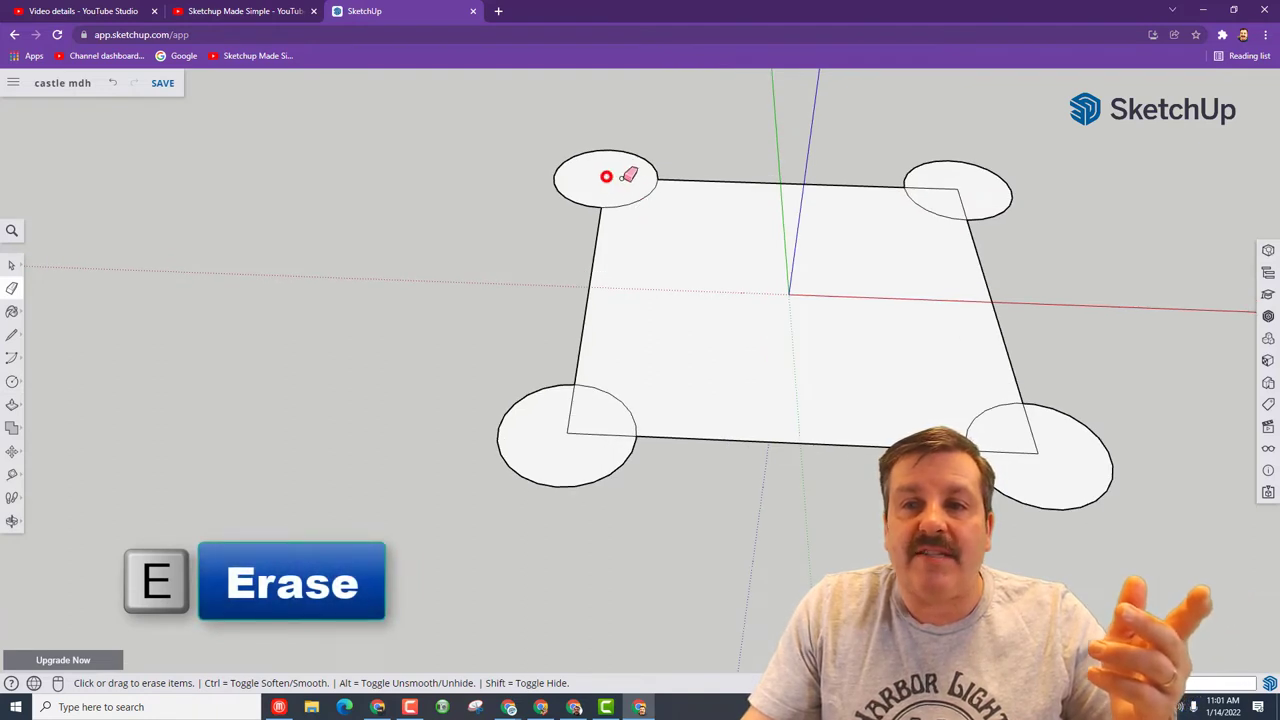
left_click(637, 199)
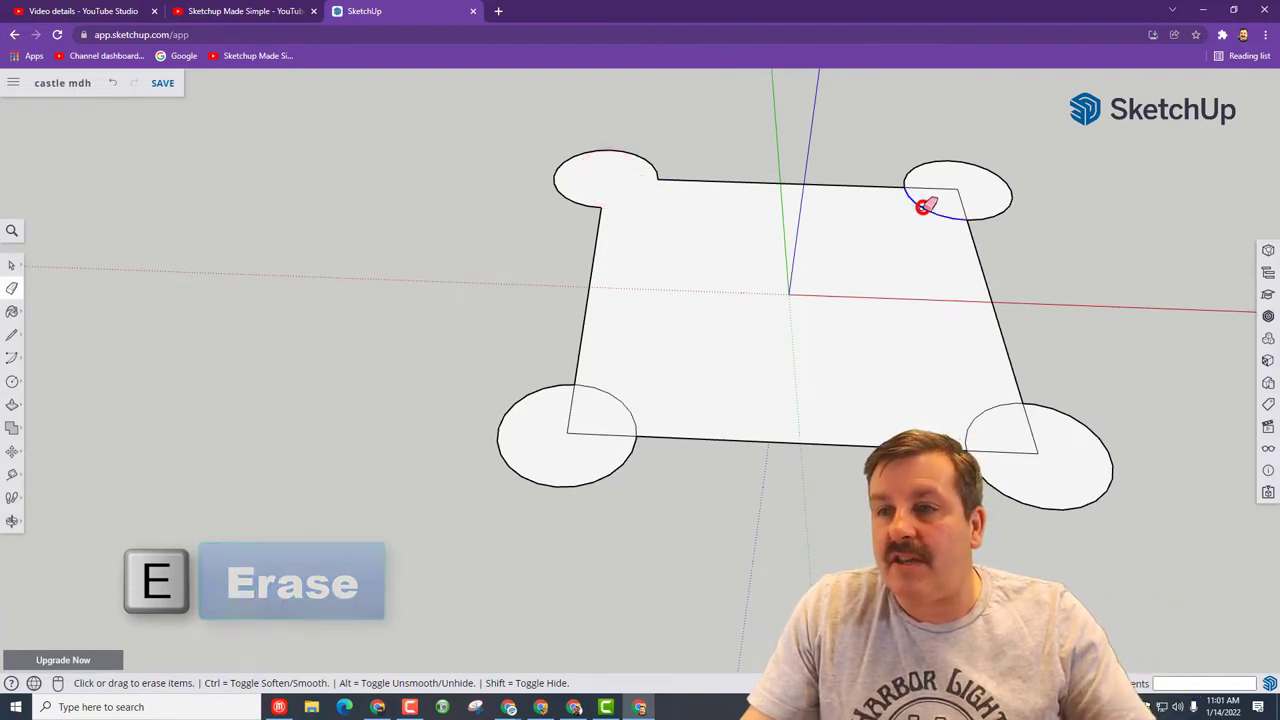
left_click(922, 204)
left_click(956, 188)
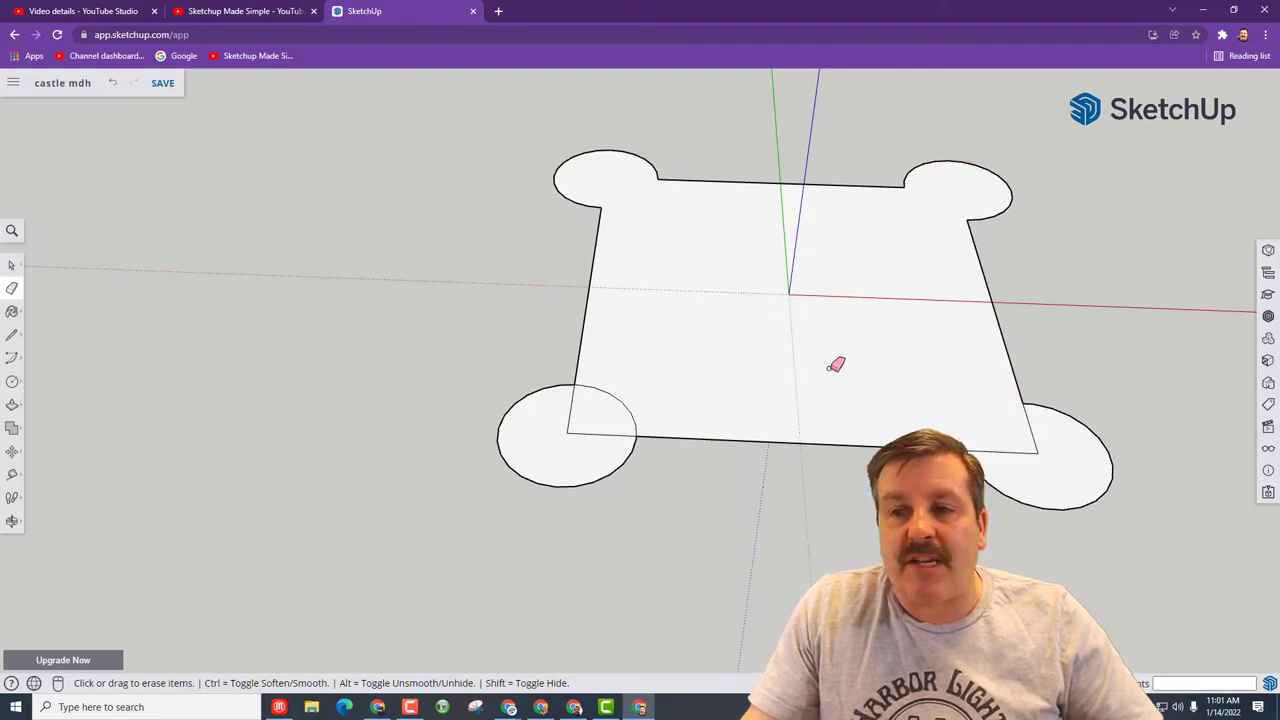
left_click(1037, 450)
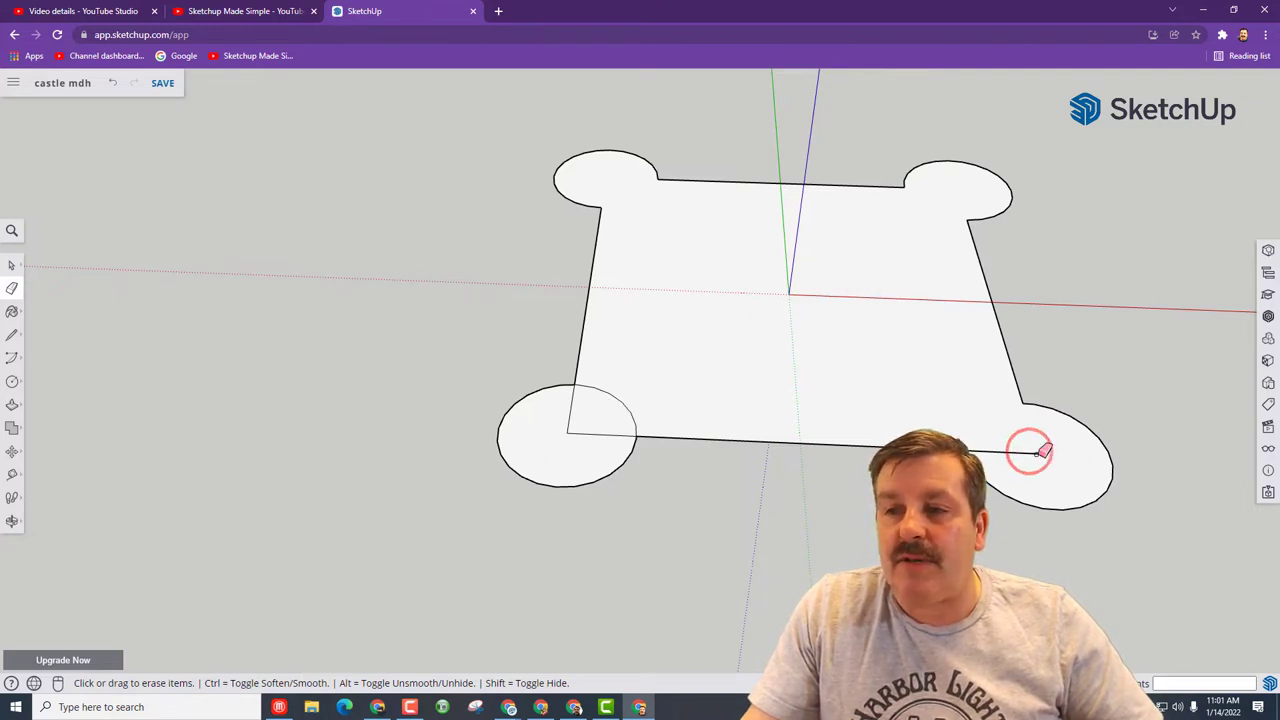
left_click(570, 429)
left_click(575, 430)
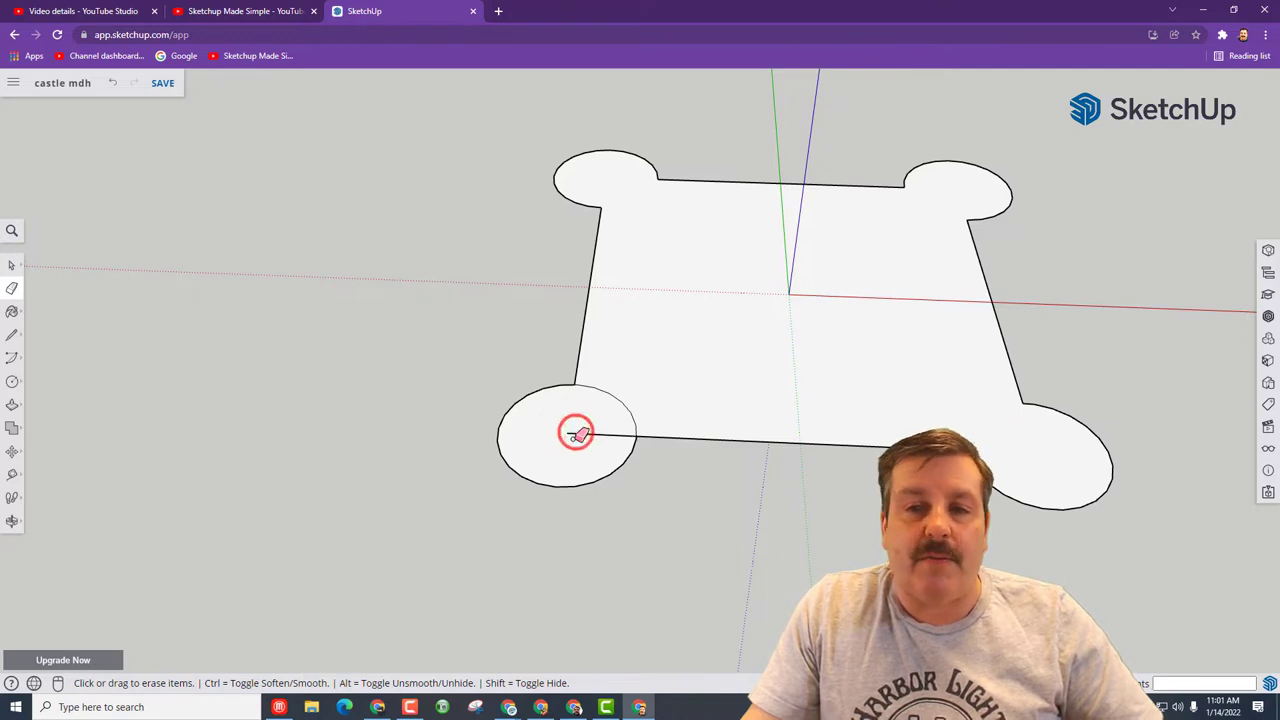
left_click(584, 433)
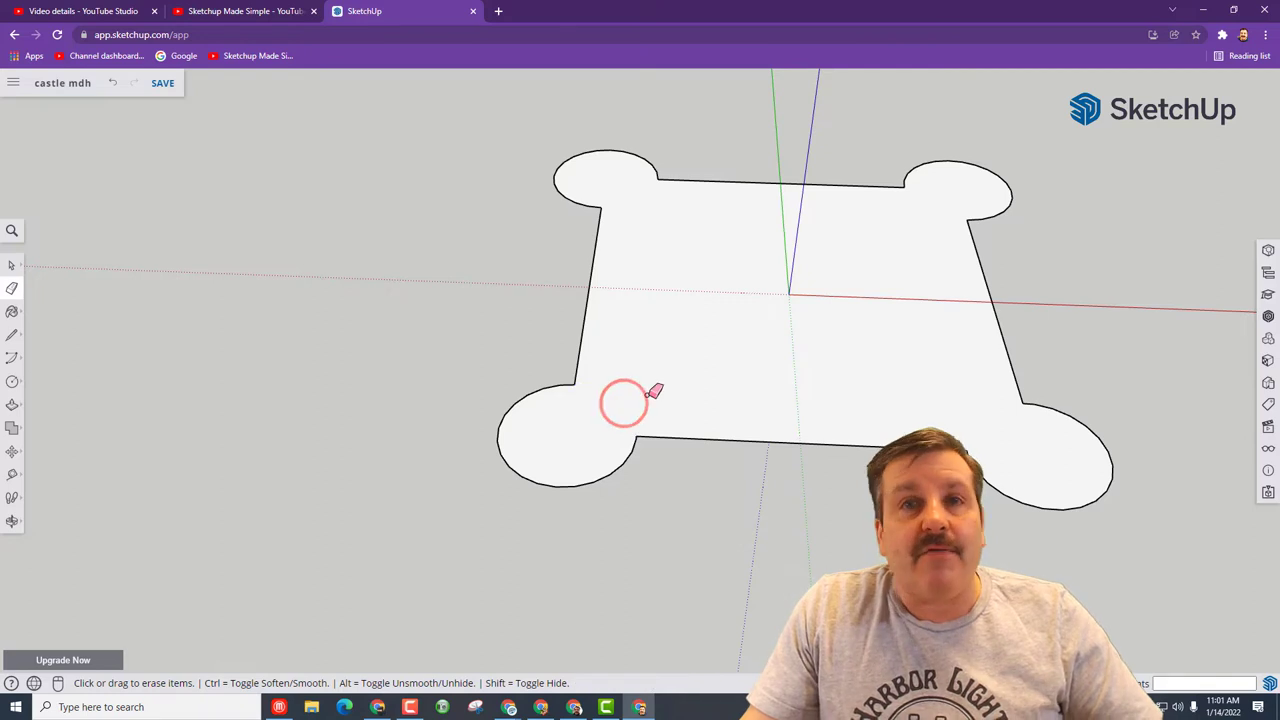
Step: Offset the floor-plan outline inward to form thin walls
key("space")
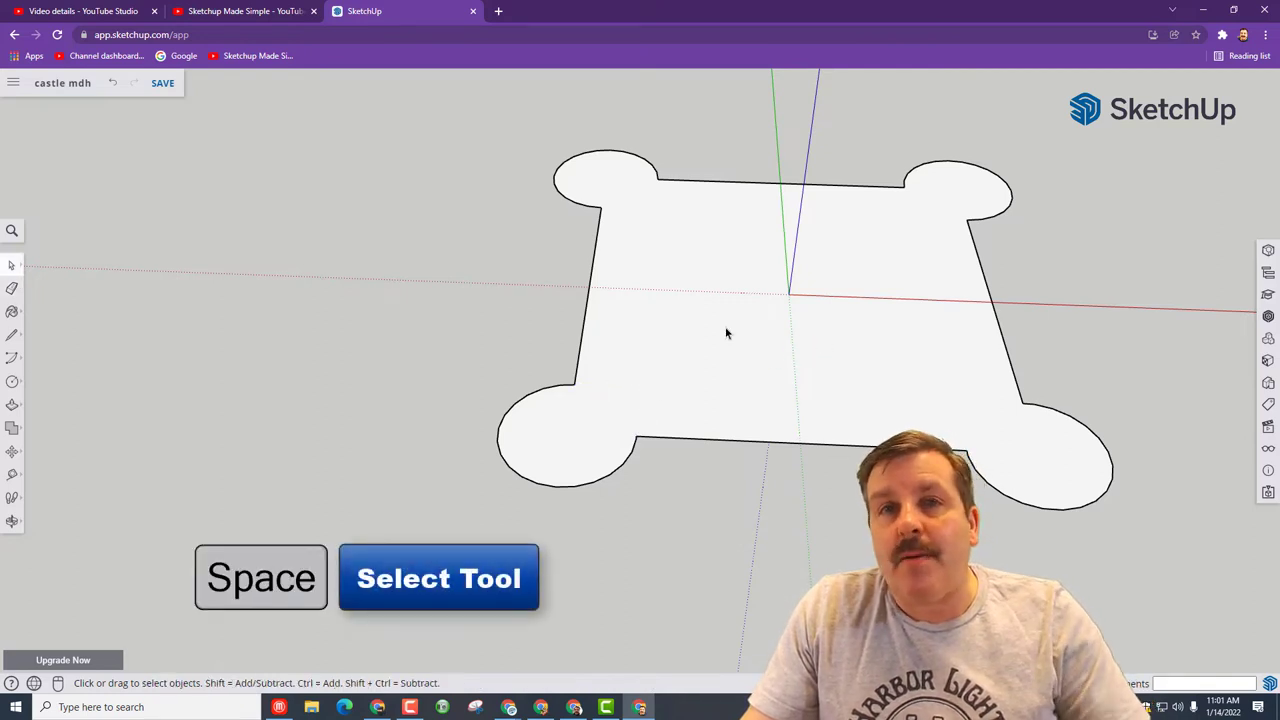
left_click(760, 312)
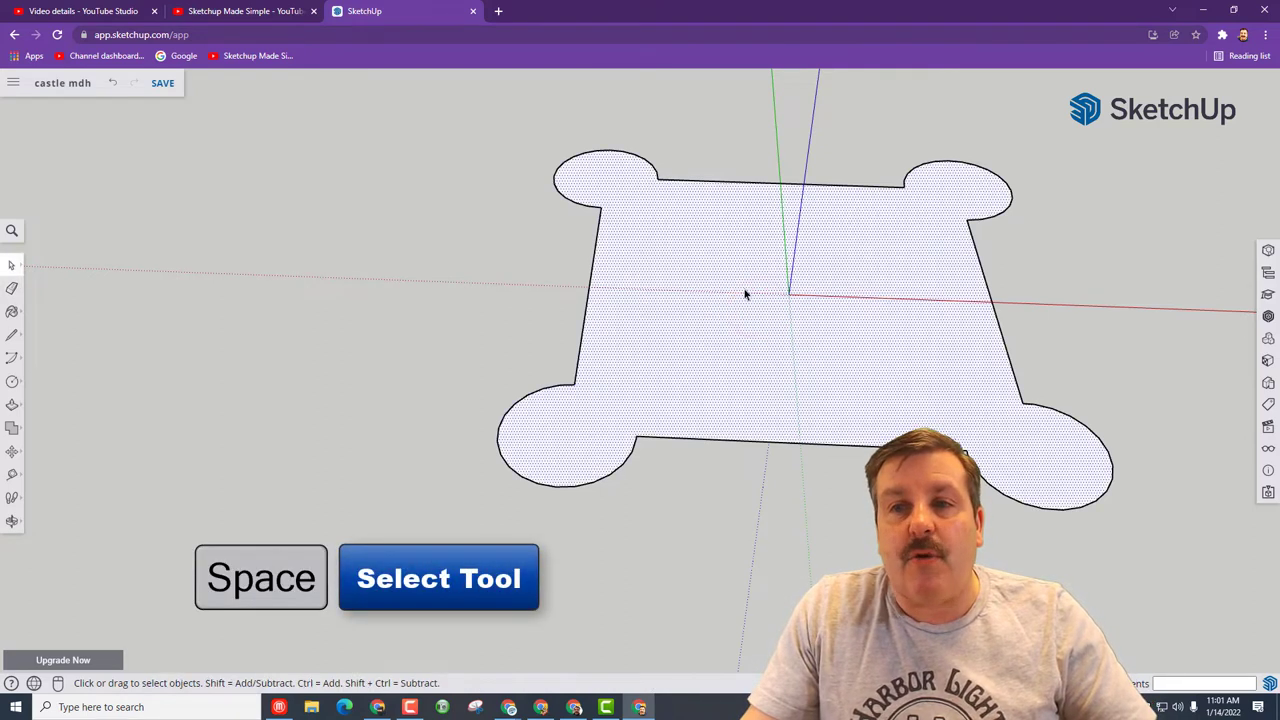
key("f")
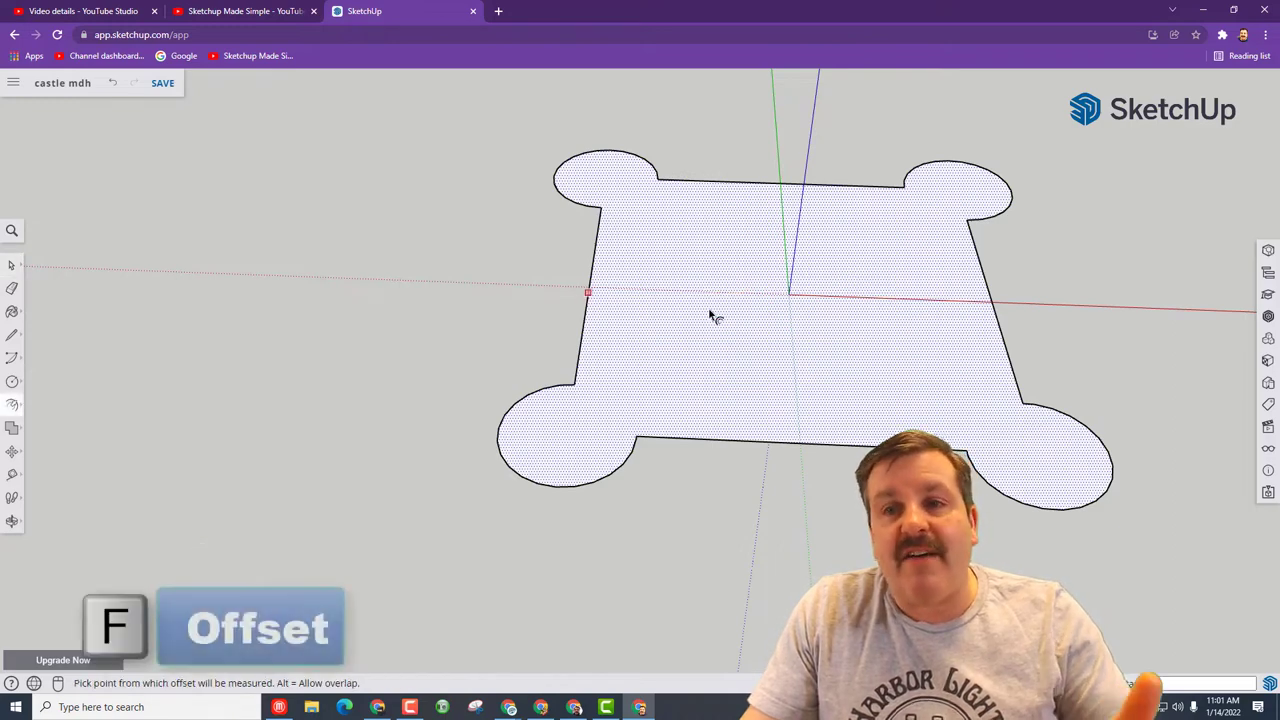
left_click(731, 324)
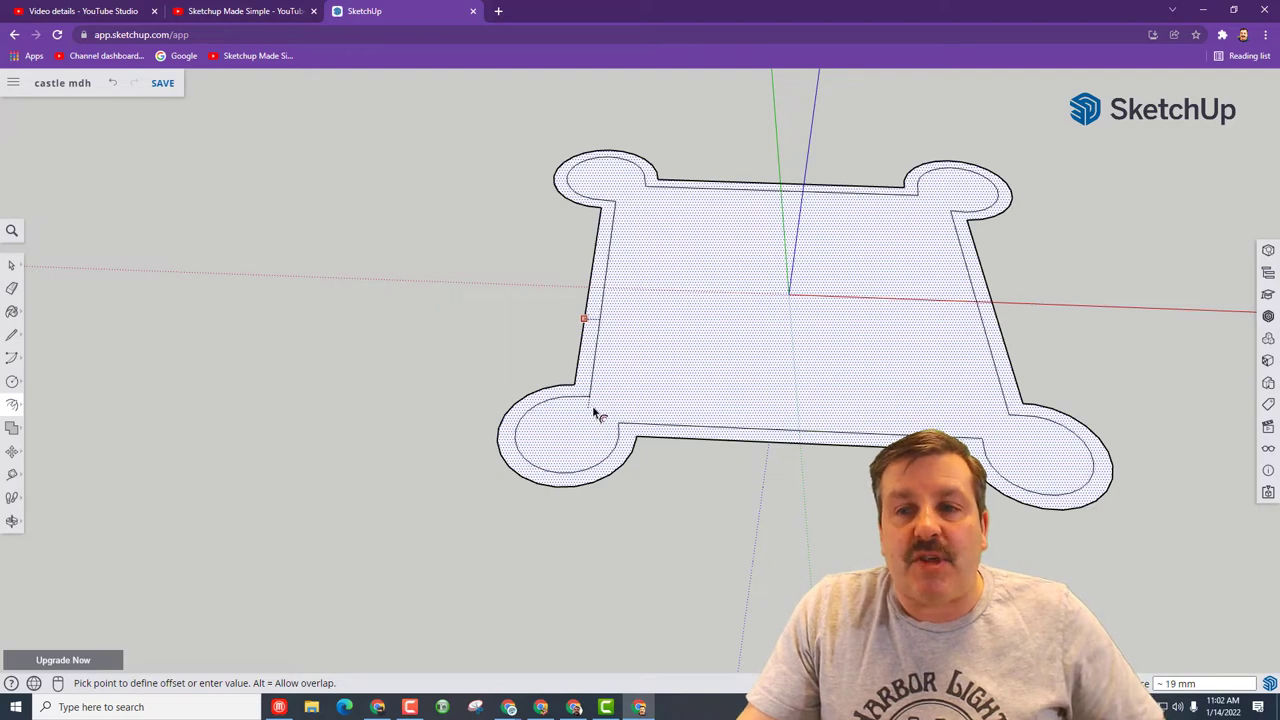
left_click(600, 405)
Step: Delete the inner face, leaving only the wall ring
key("space")
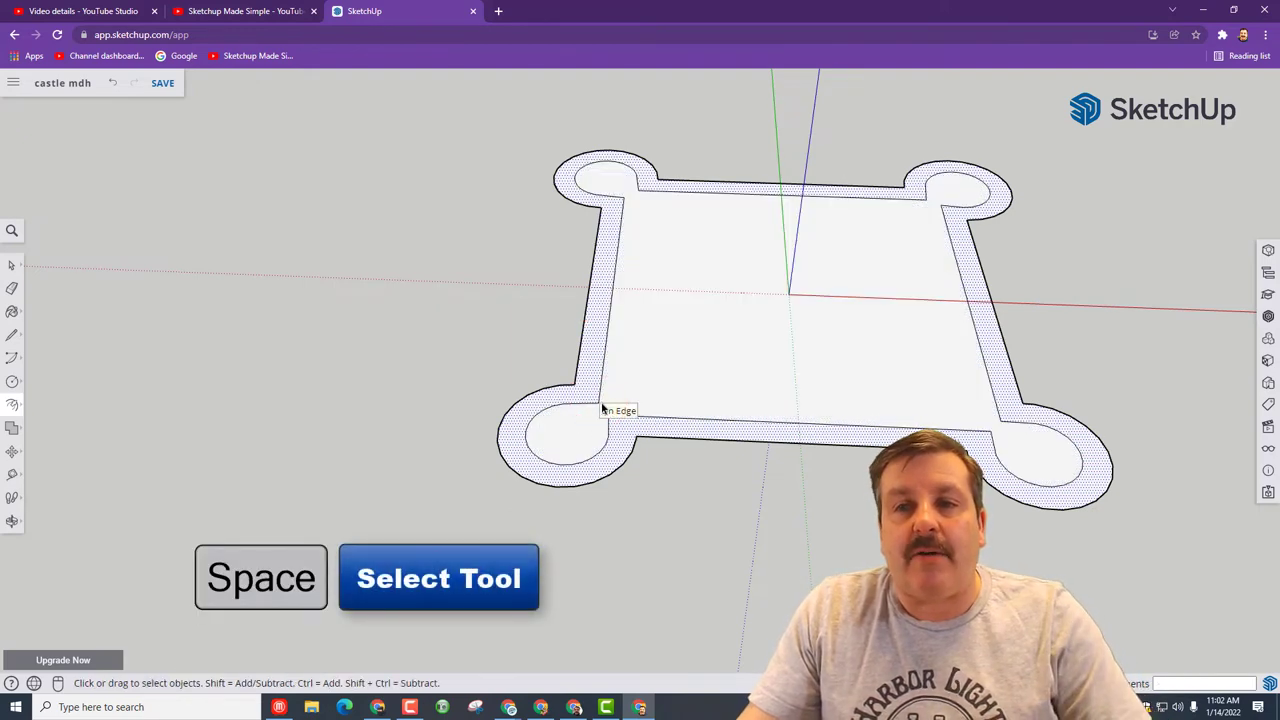
left_click(706, 327)
key("Delete")
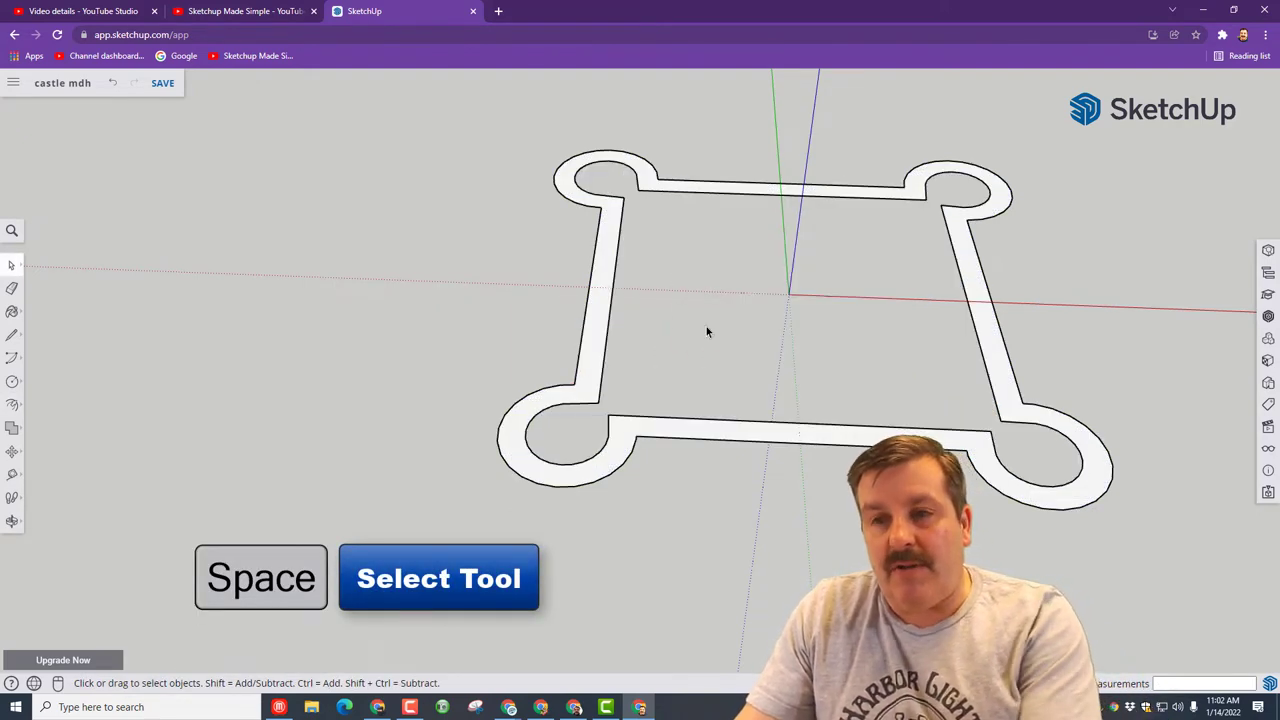
Step: Save the model and select the ring-shaped wall face
scroll(737, 408, "down", 2)
left_click(684, 478)
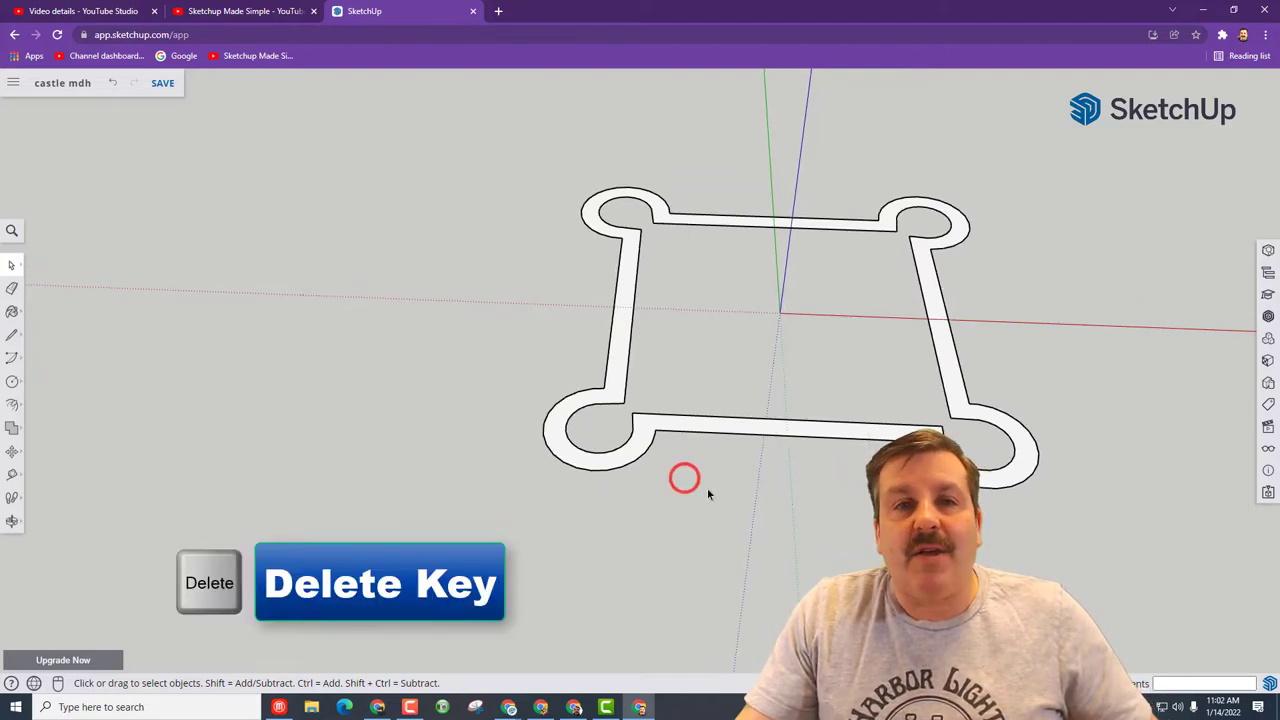
left_click(162, 83)
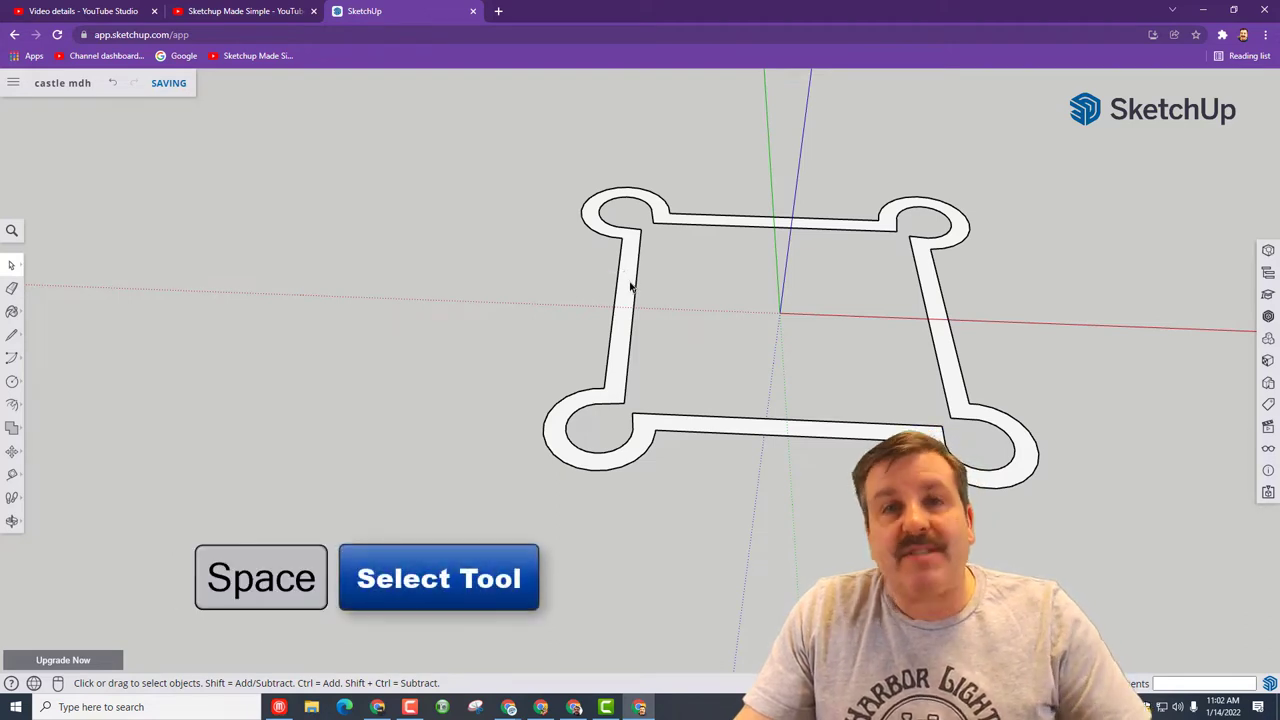
double_click(630, 287)
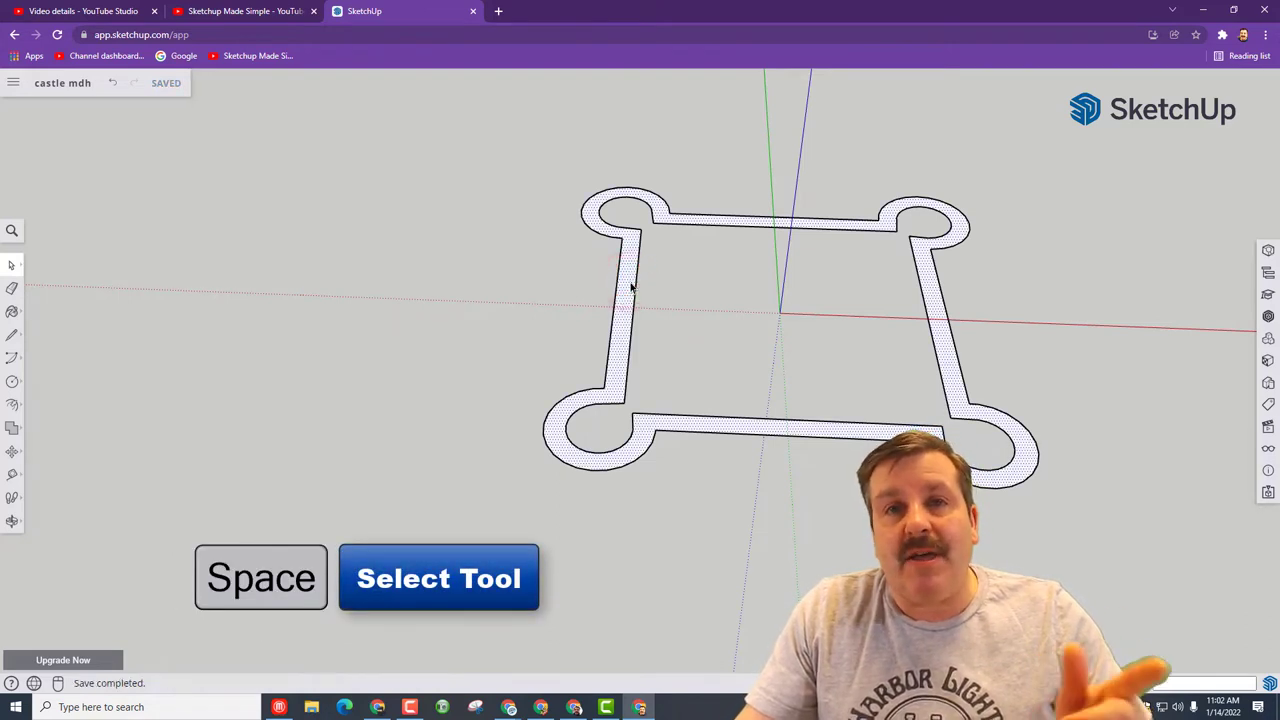
Step: Push/Pull the ring face up 225 mm into walls and round towers
key("p")
left_click(626, 288)
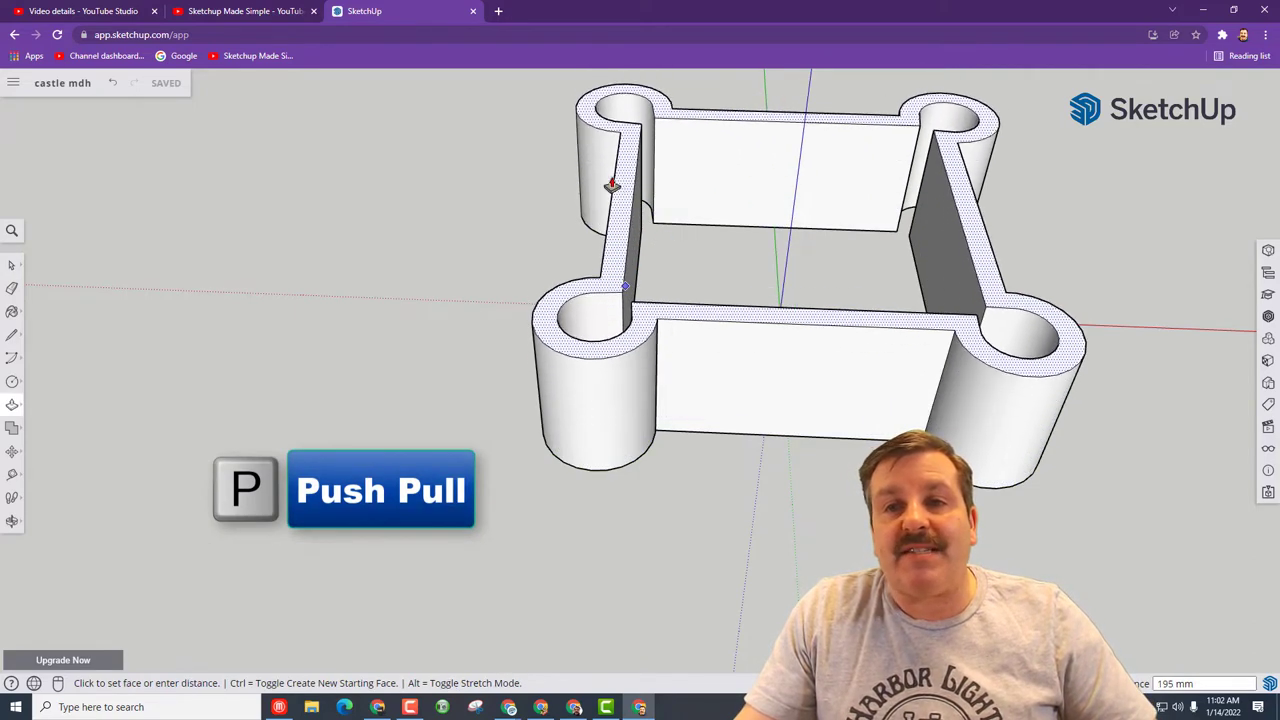
type("2")
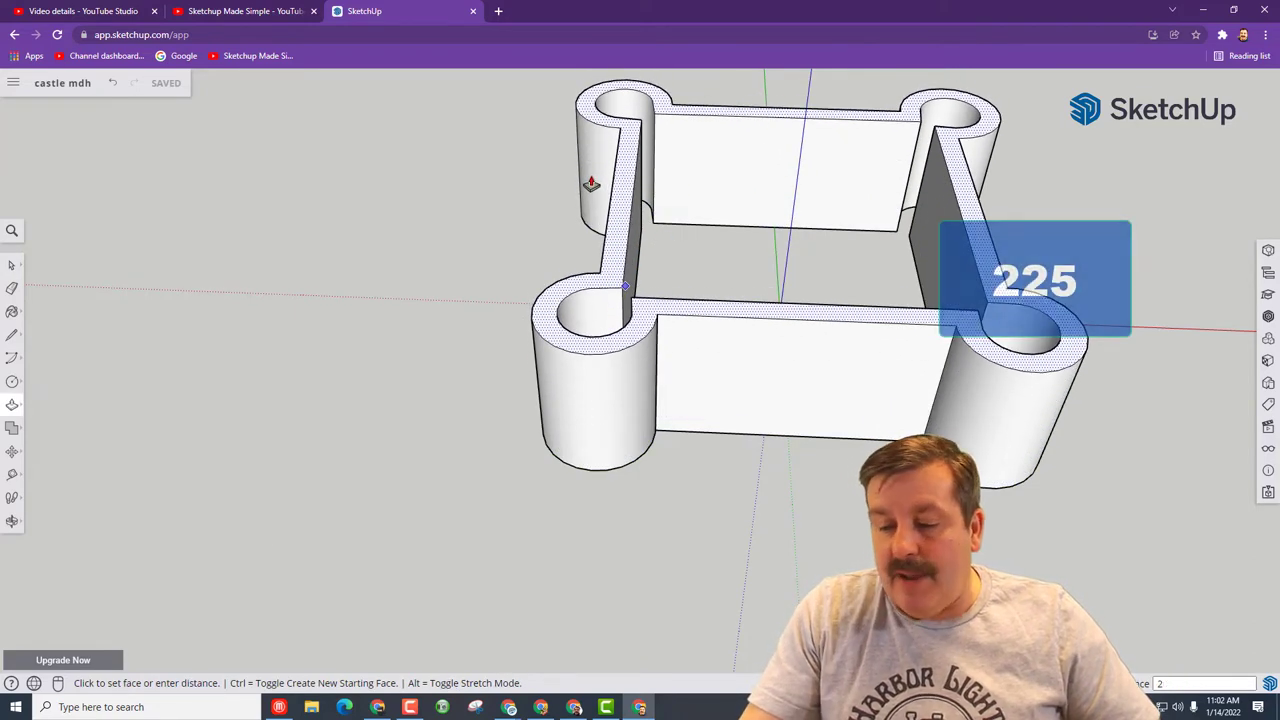
type("25")
key("Return")
scroll(296, 189, "down", 2)
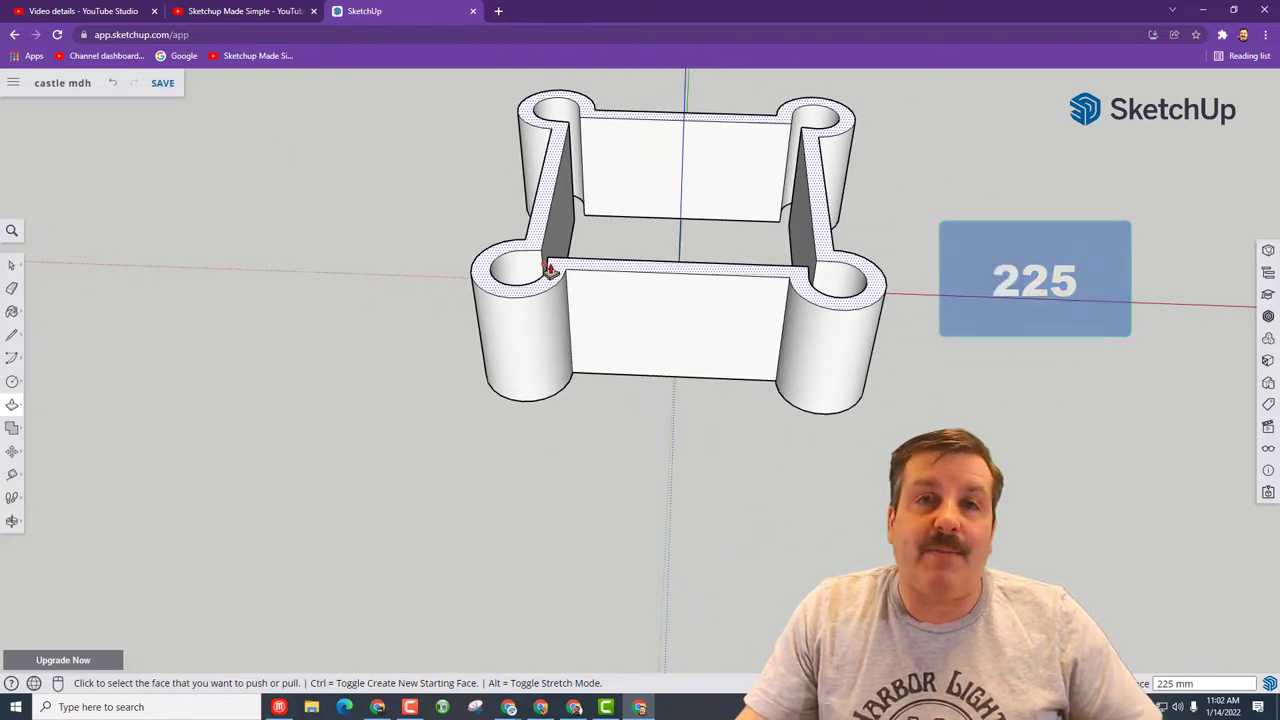
Step: Add a separate 100 mm section on top of the walls using Push/Pull with Ctrl
key("space")
left_click(541, 222)
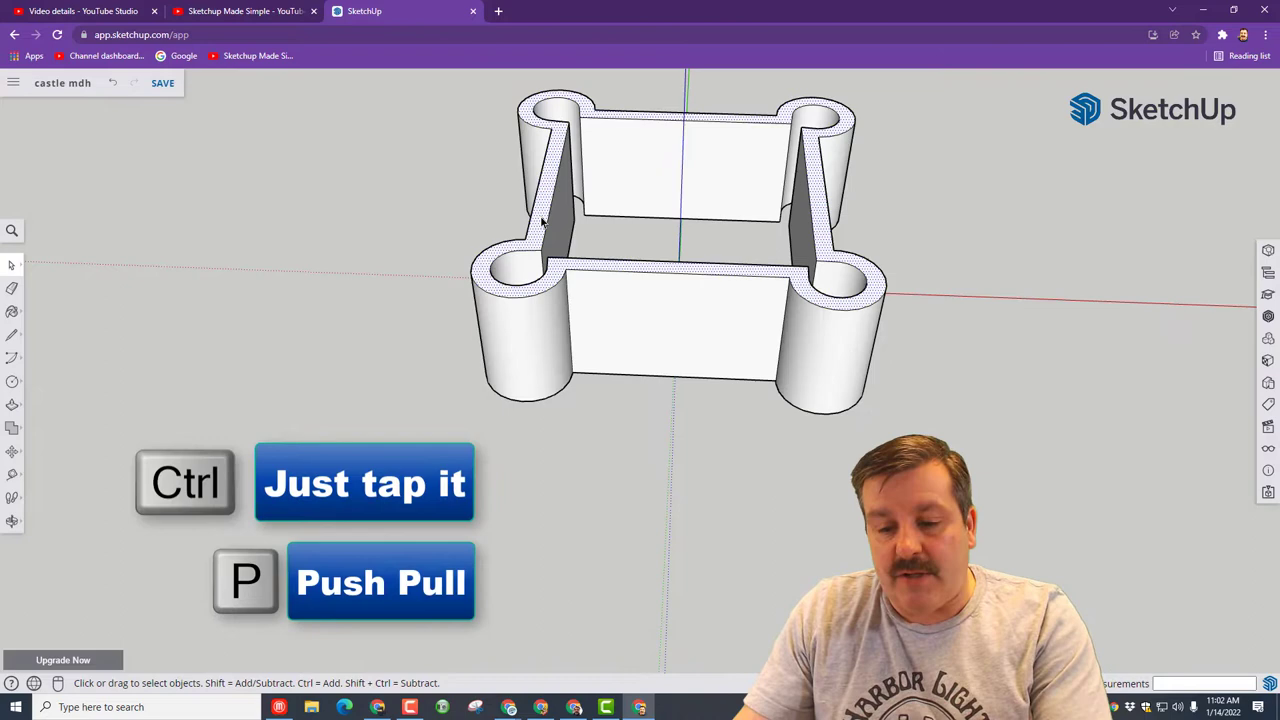
key("p")
left_click(538, 220)
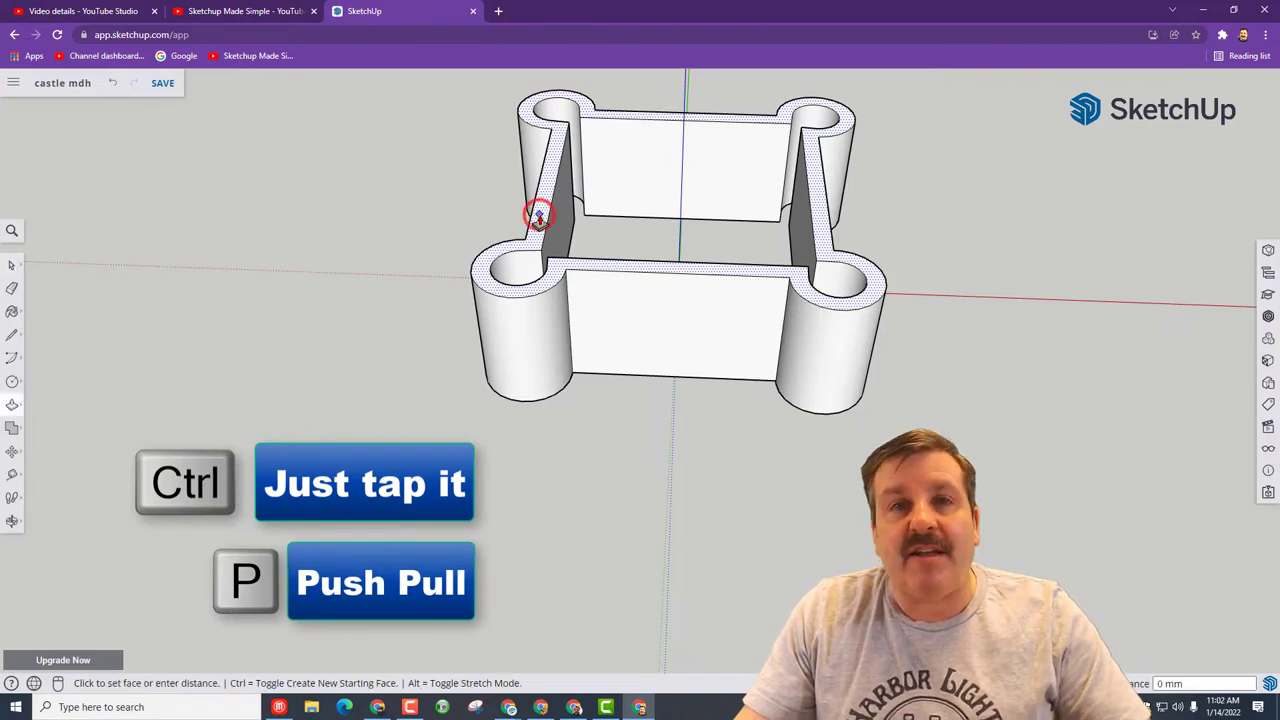
key("ctrl")
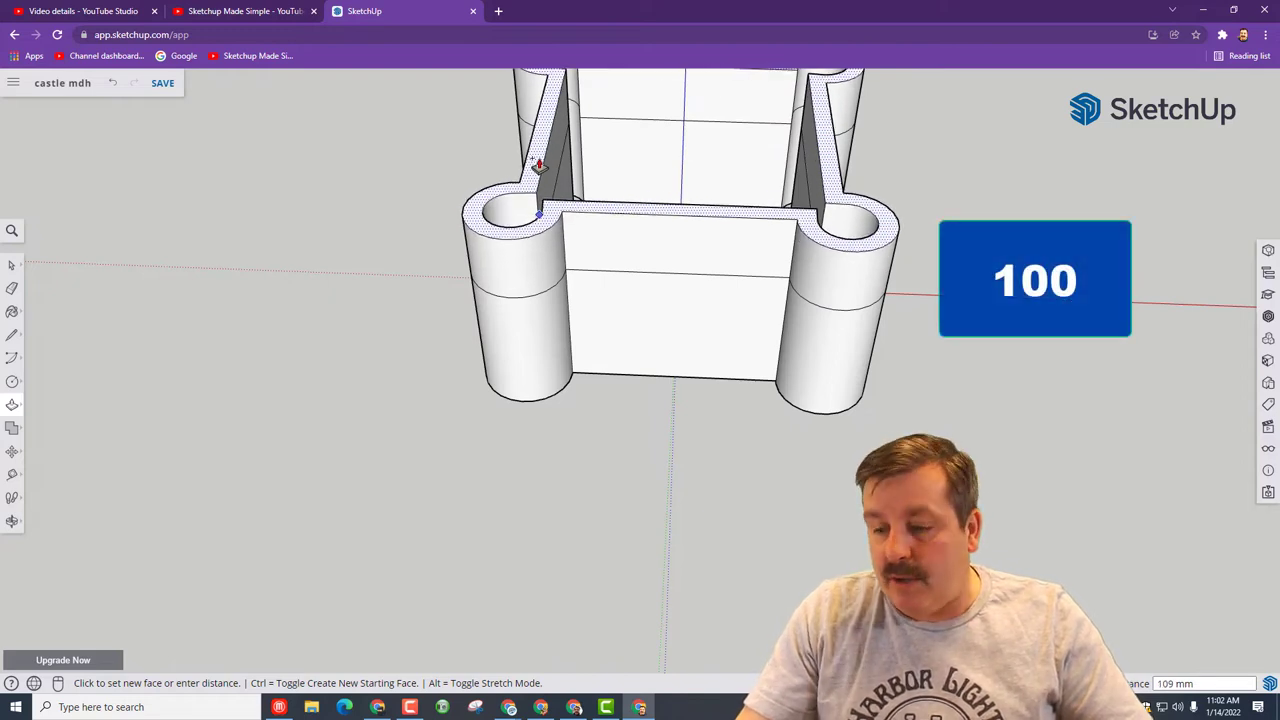
key("Return")
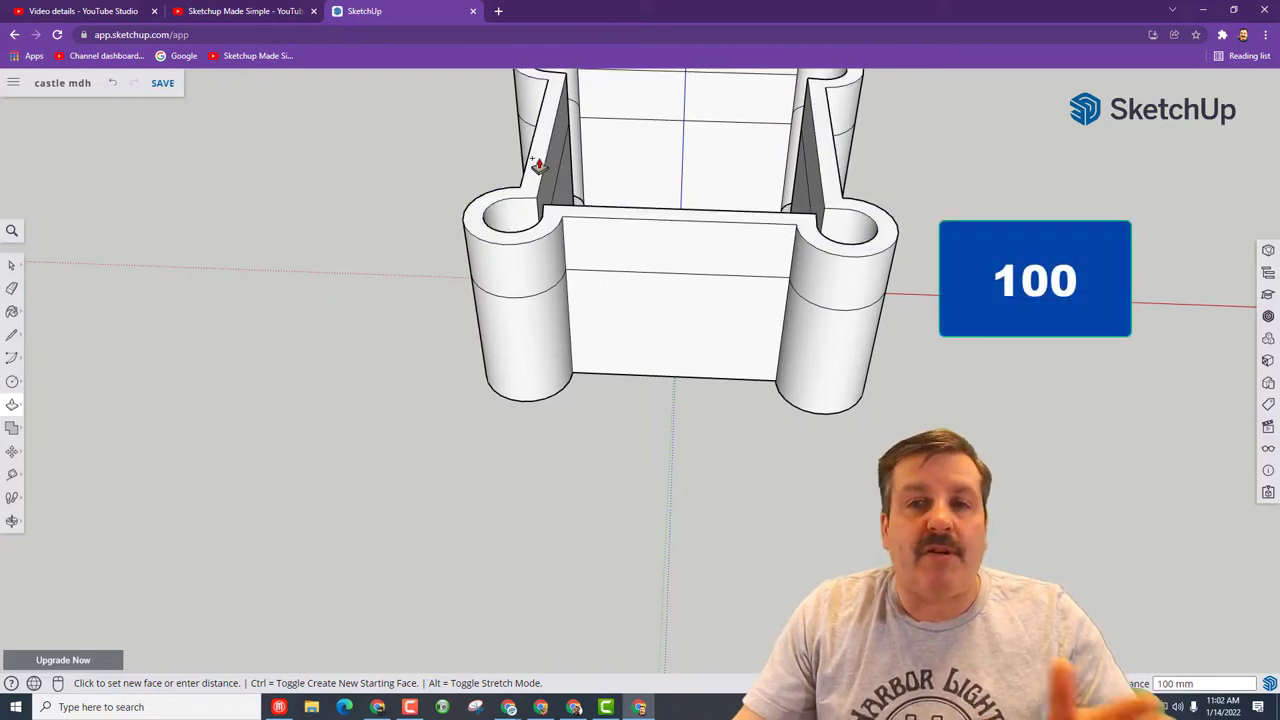
scroll(550, 180, "down", 3)
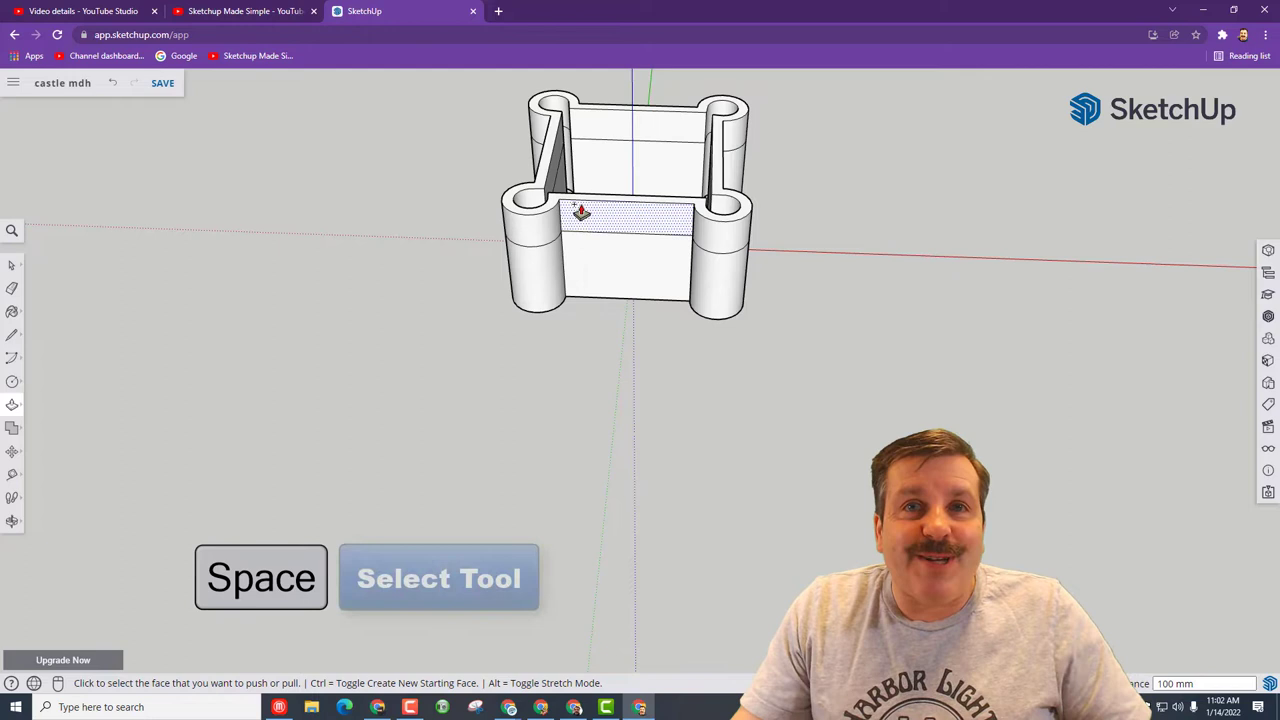
Step: Scale the walls' top face by 1.25 about its centre so the upper layer flares outward
key("space")
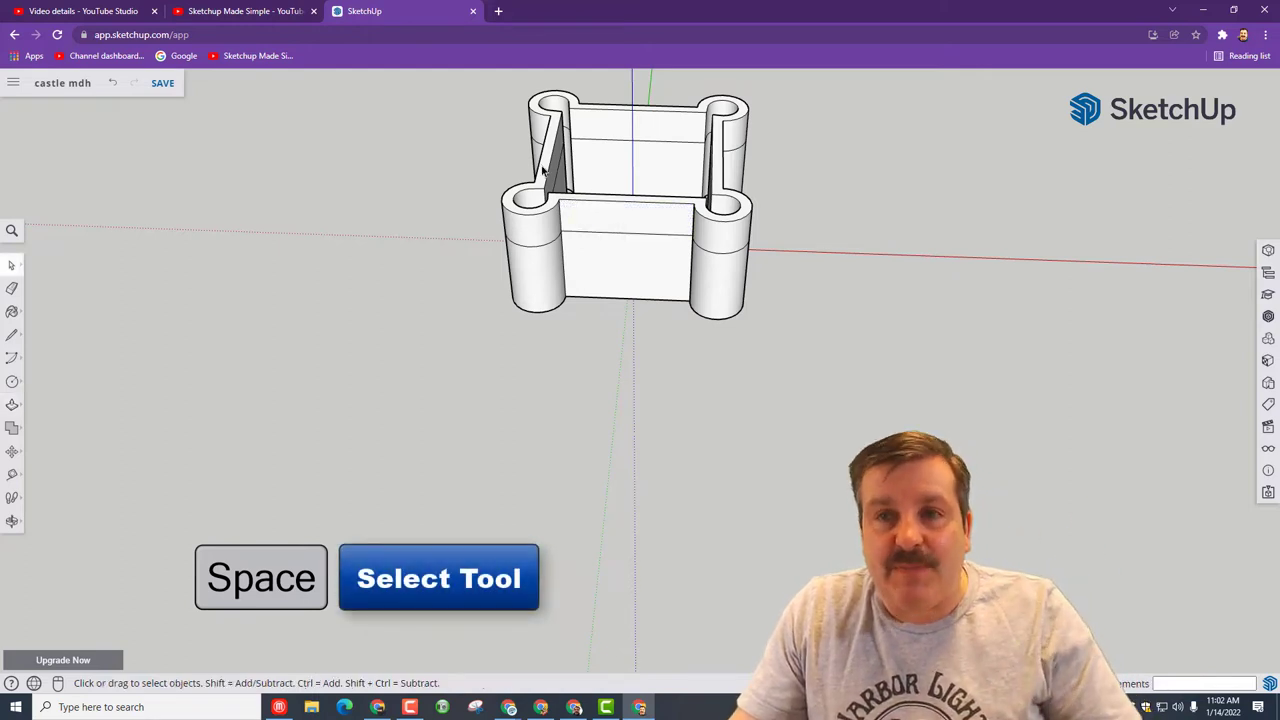
left_click(543, 175)
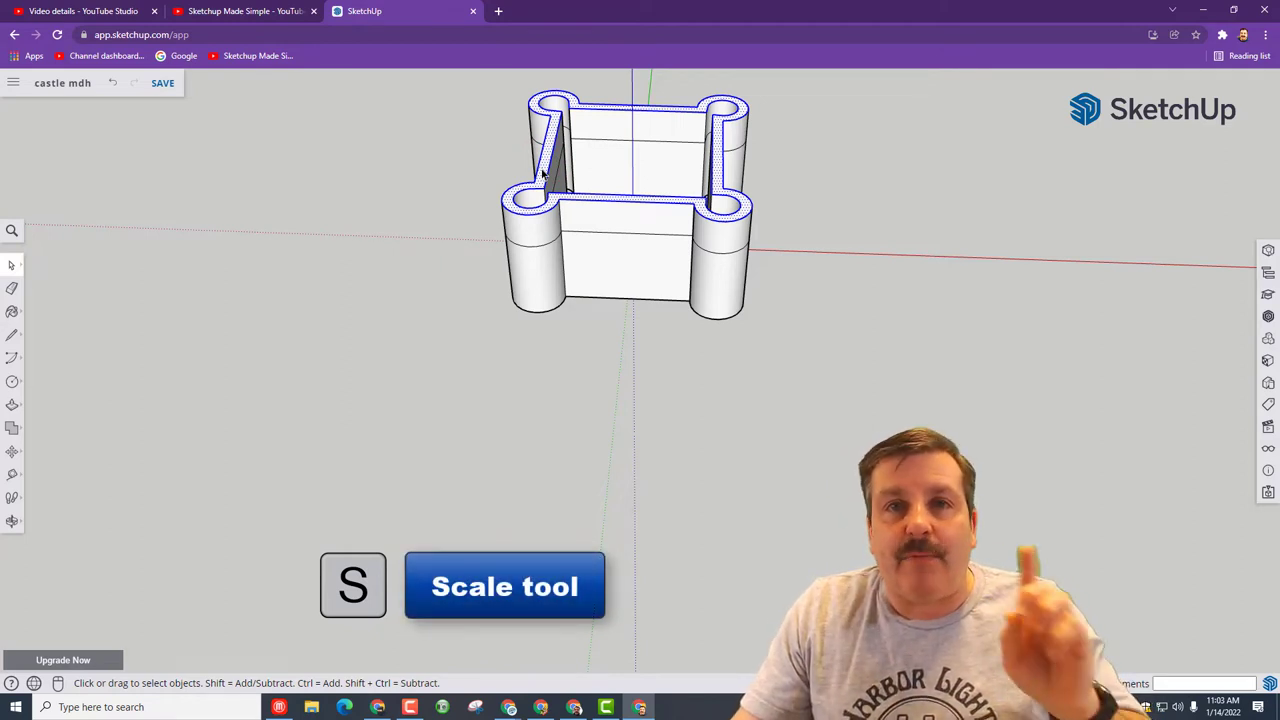
key("s")
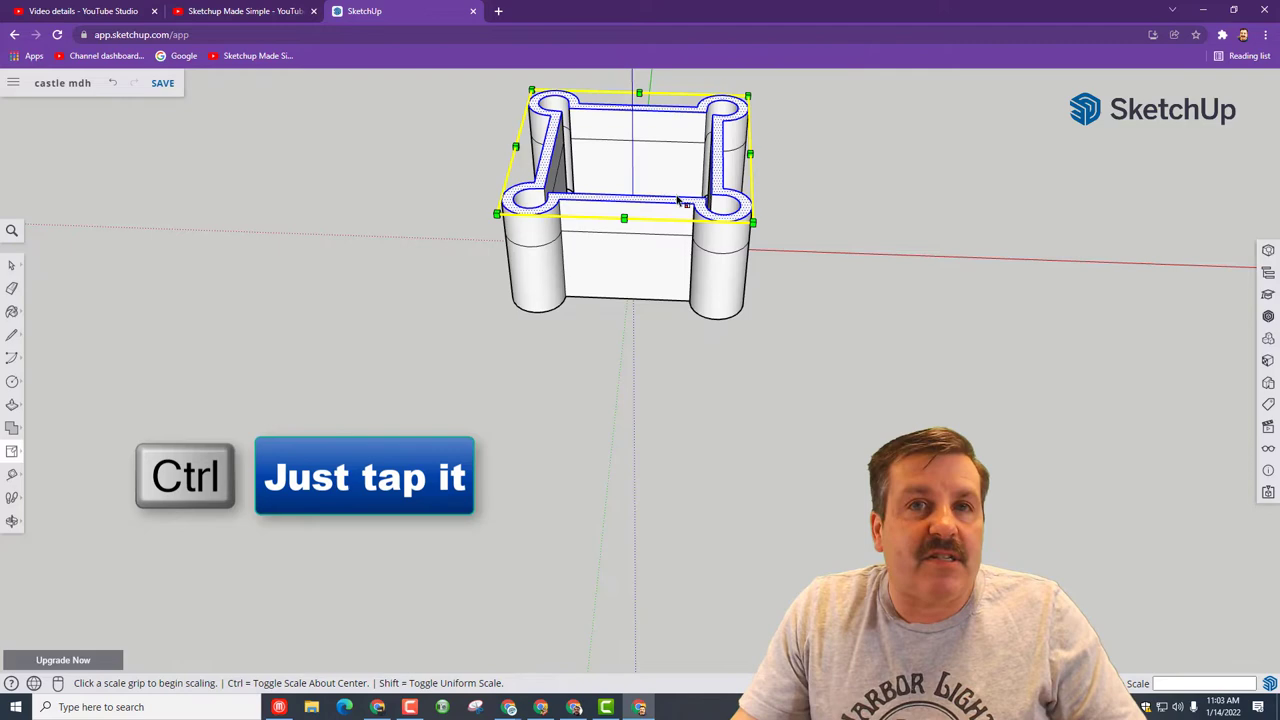
key("ctrl")
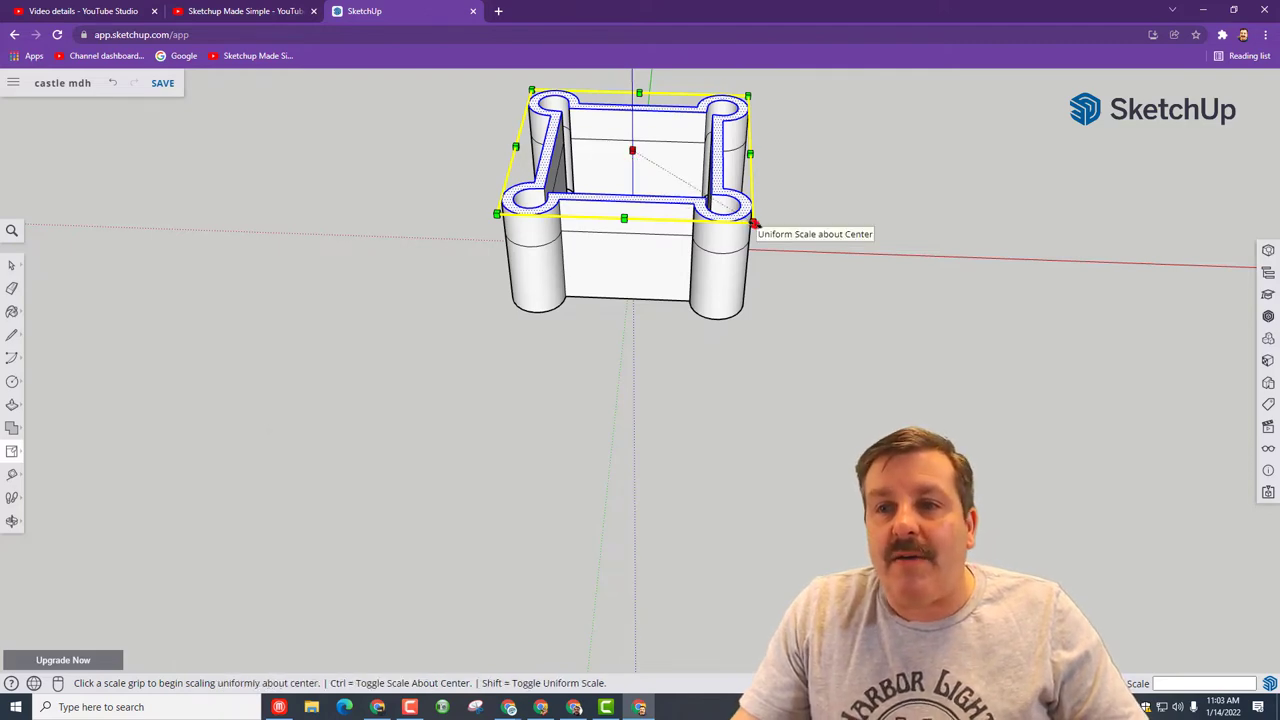
left_click(755, 224)
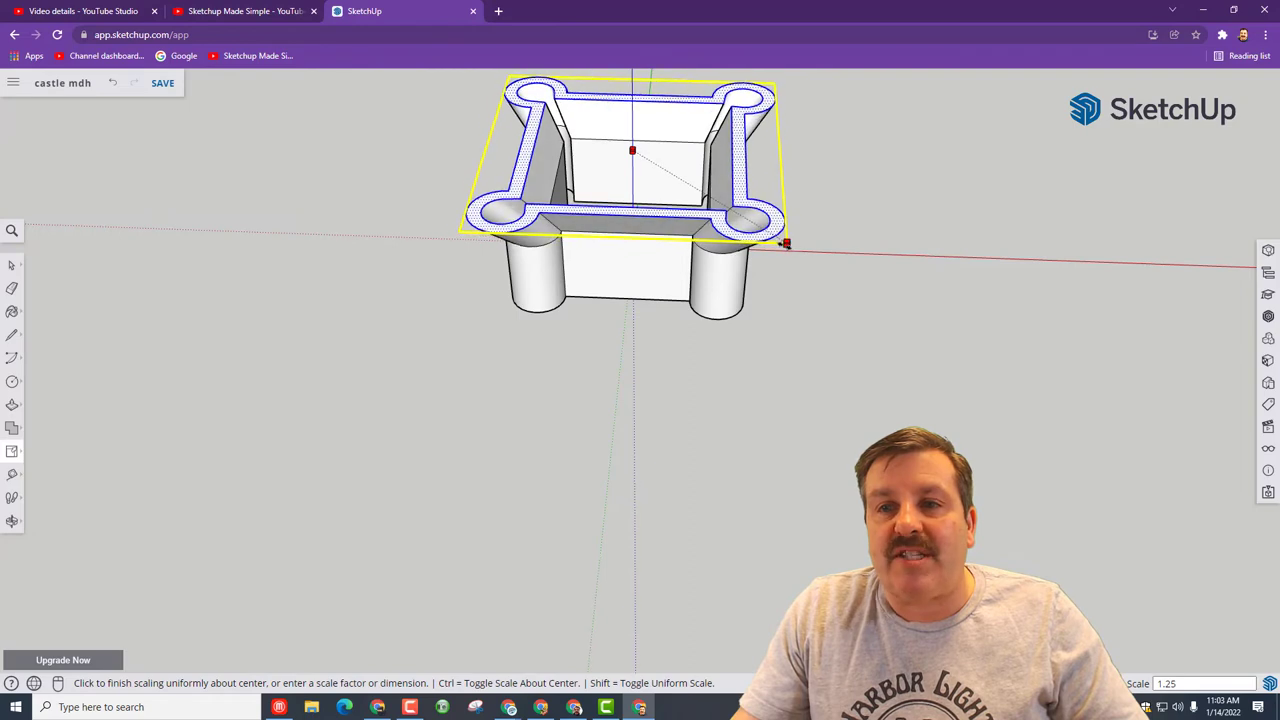
left_click(787, 244)
key("o")
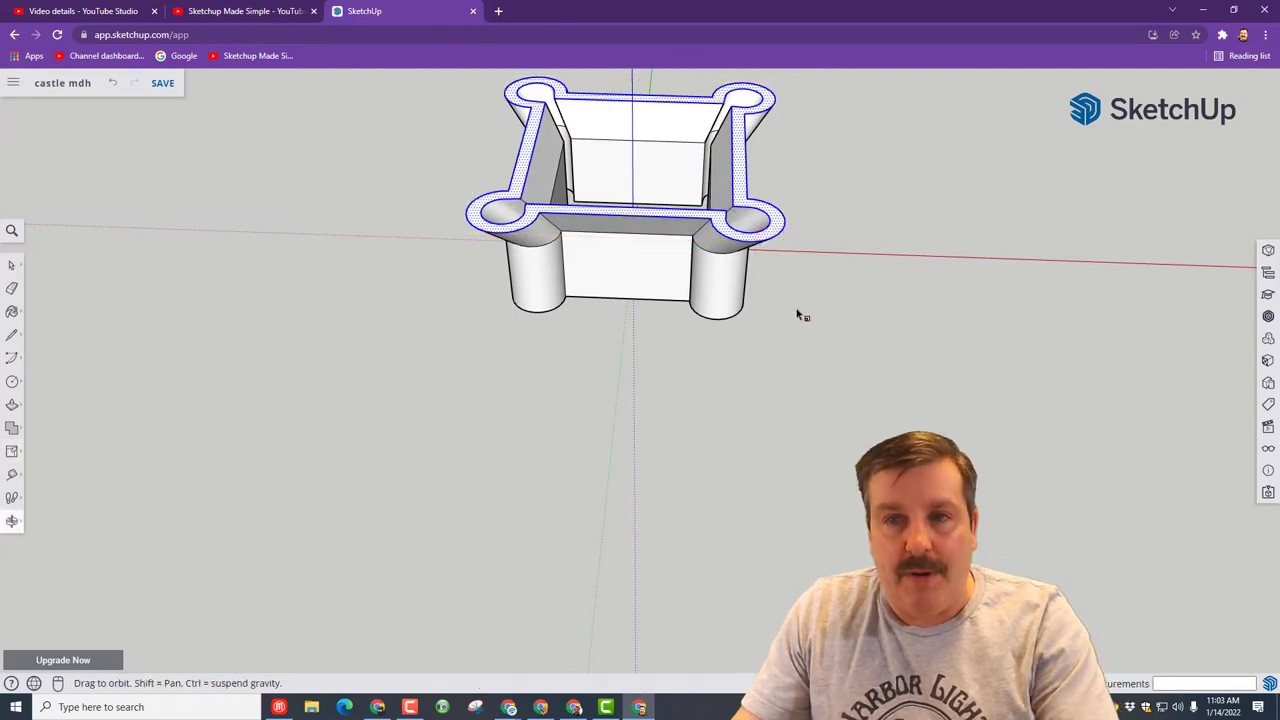
left_click_drag(697, 346, 741, 211)
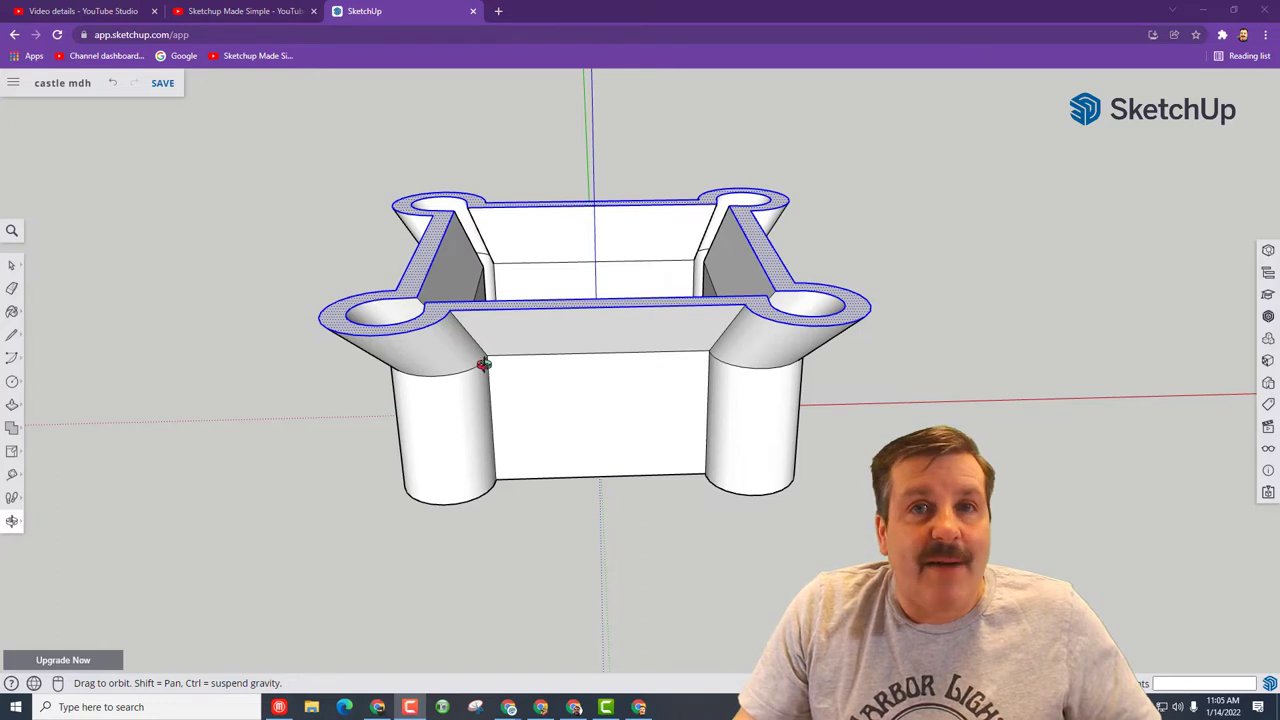
Step: Draw a small 40 by 20 mm rectangle on the front wall top beside the left tower, and select it
left_click(412, 20)
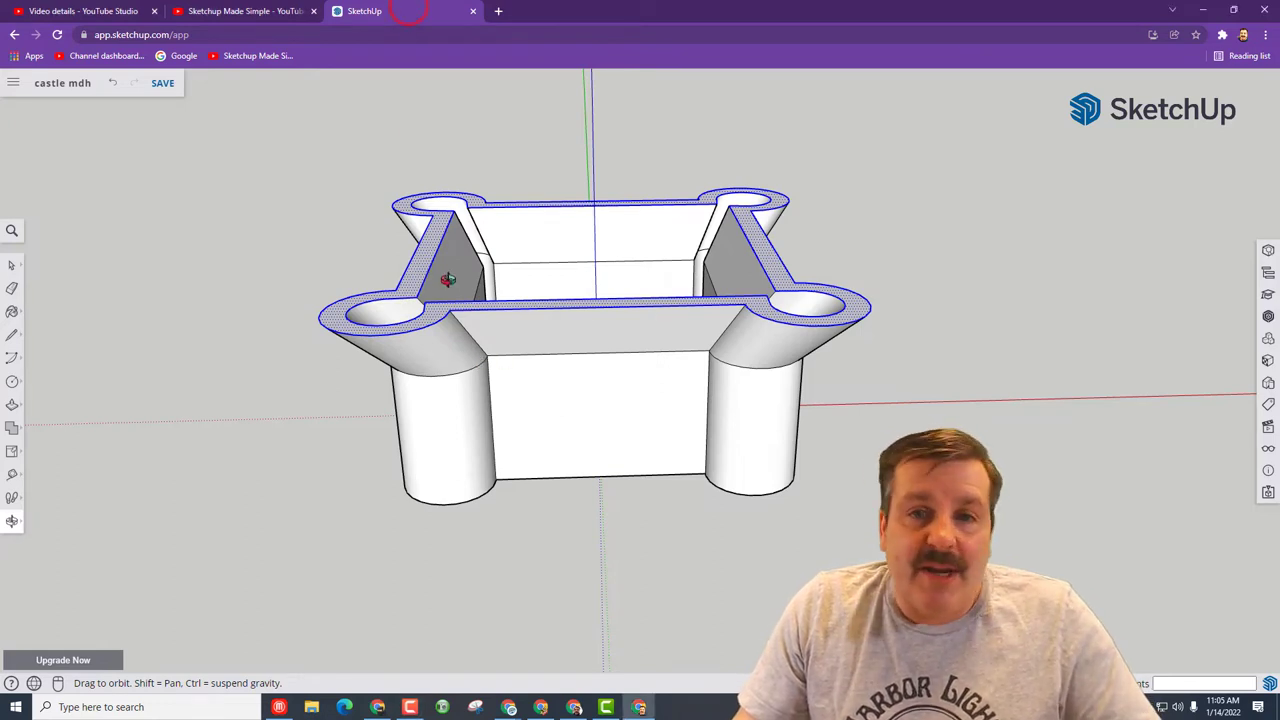
key("space")
left_click(432, 310)
left_click(560, 366)
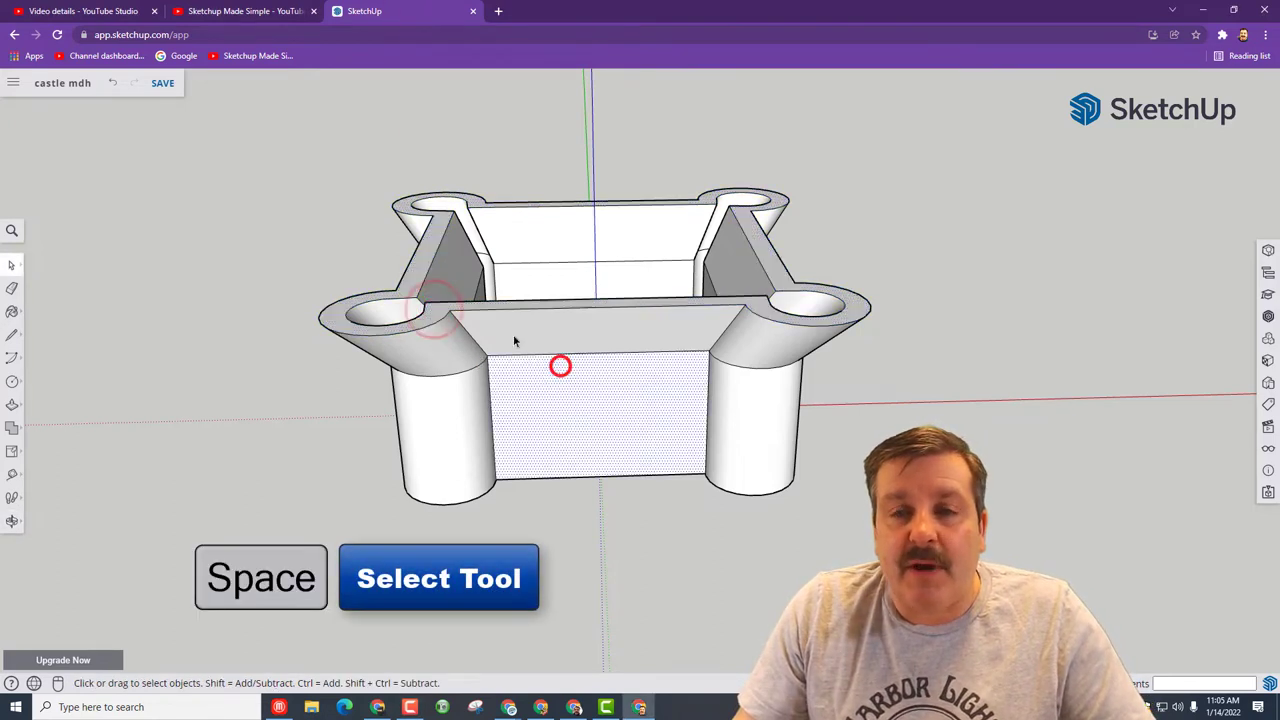
scroll(490, 325, "up", 5)
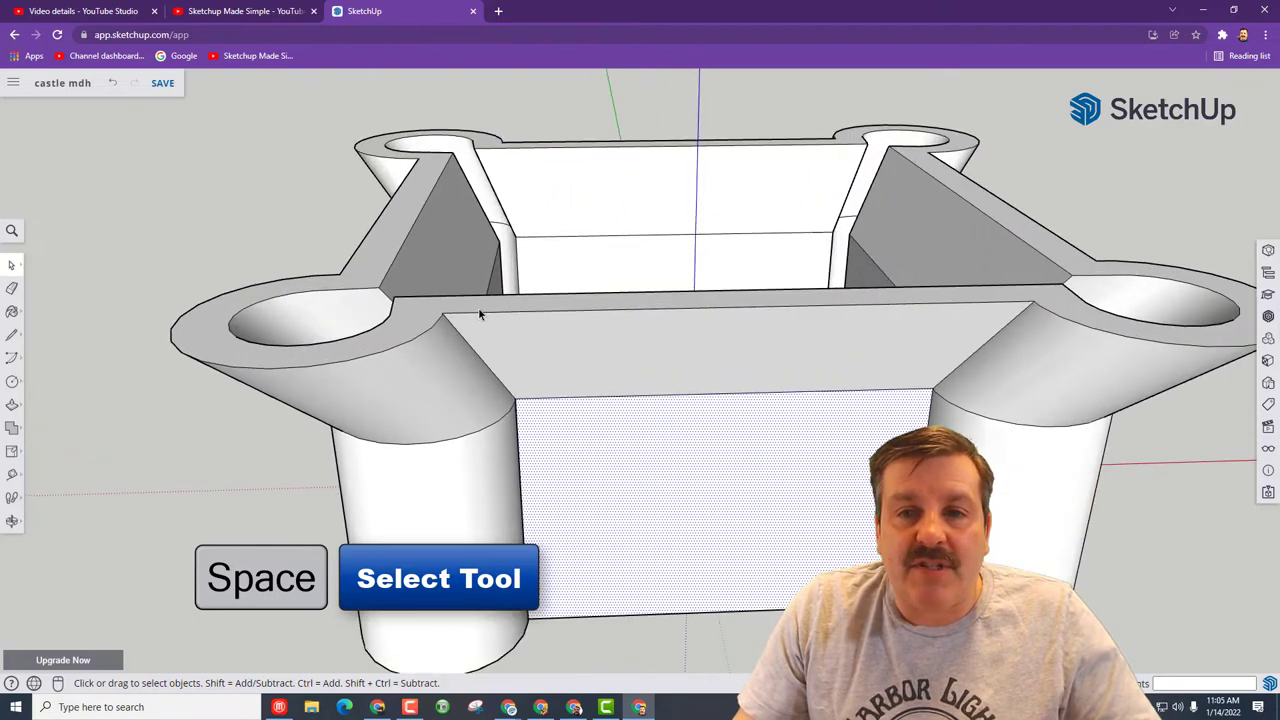
scroll(466, 314, "up", 2)
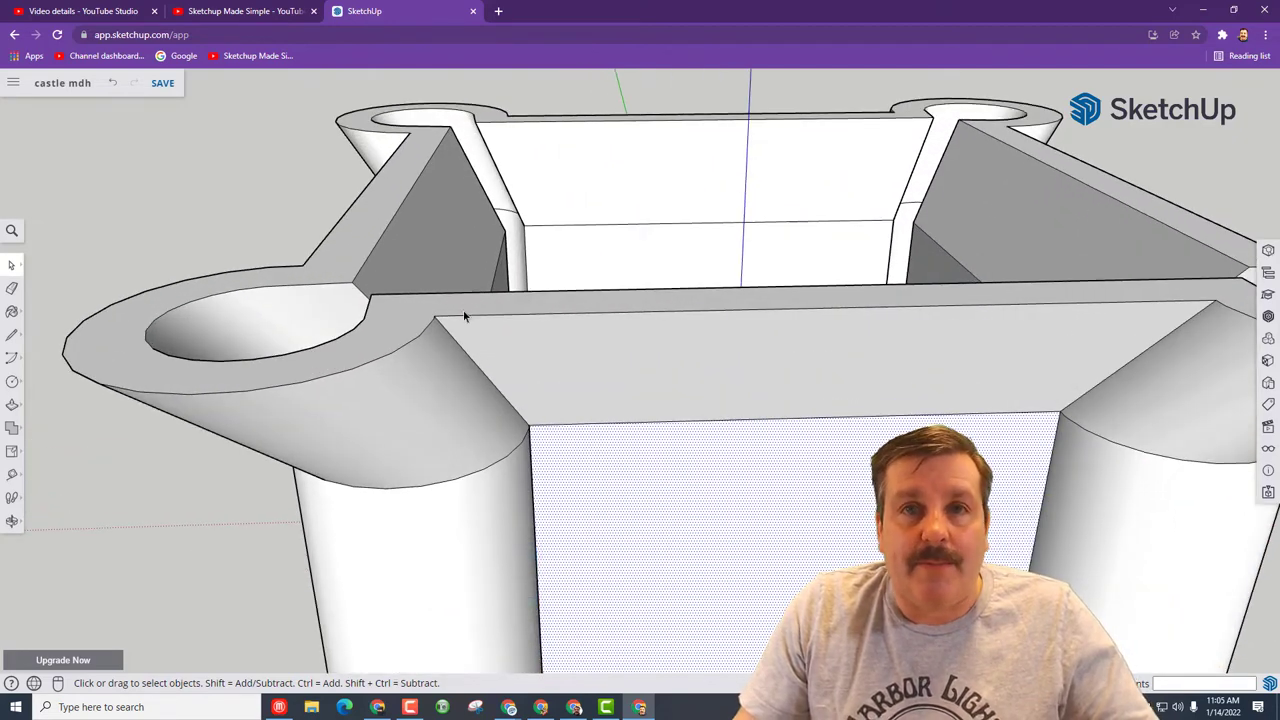
key("r")
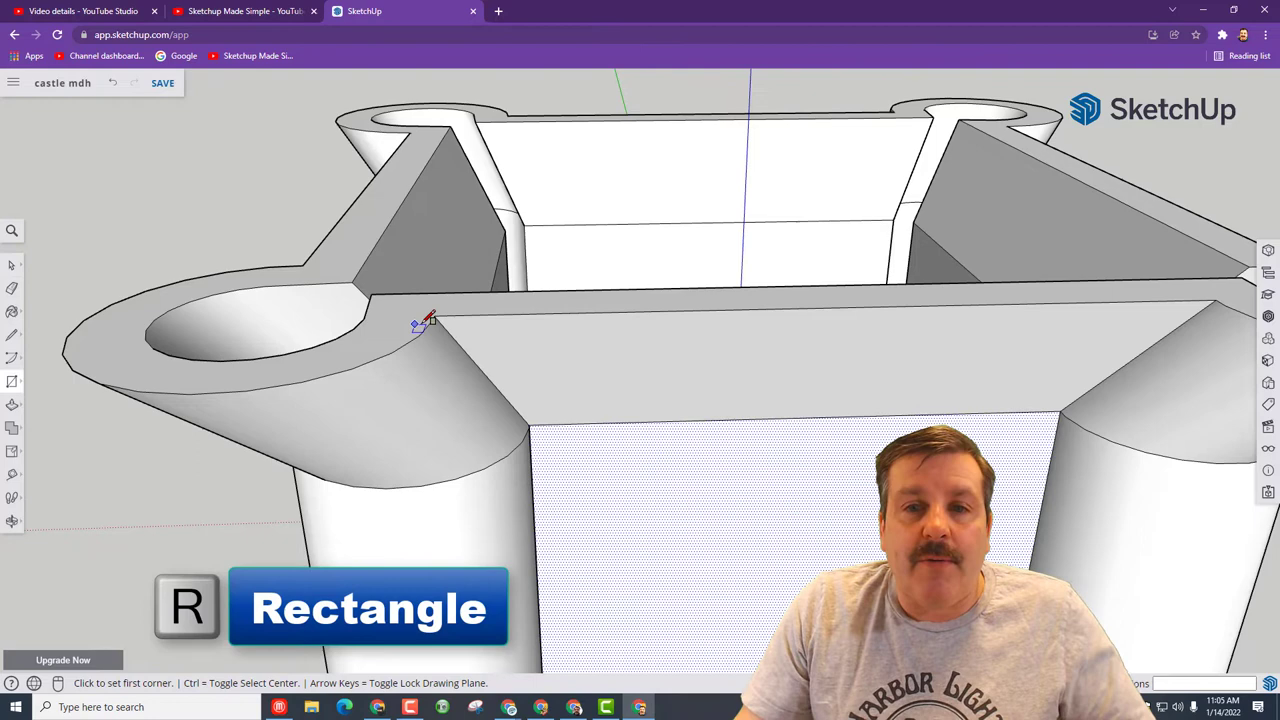
left_click(458, 315)
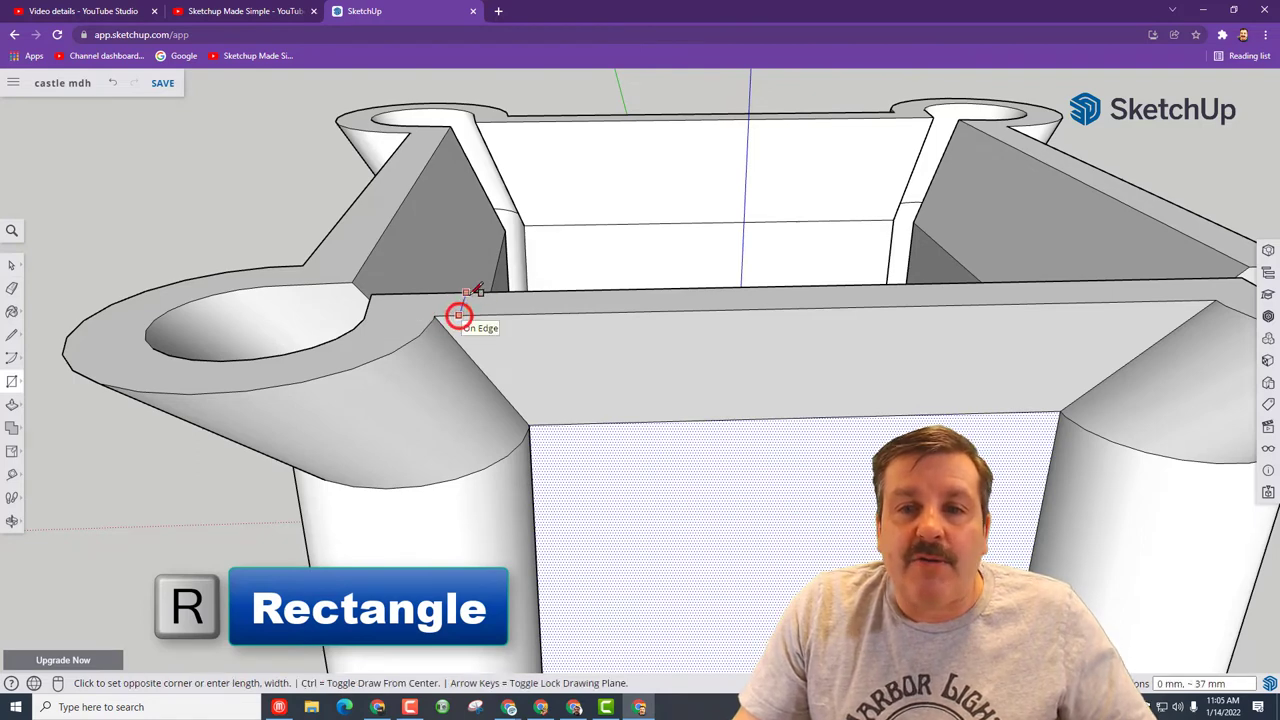
left_click(535, 303)
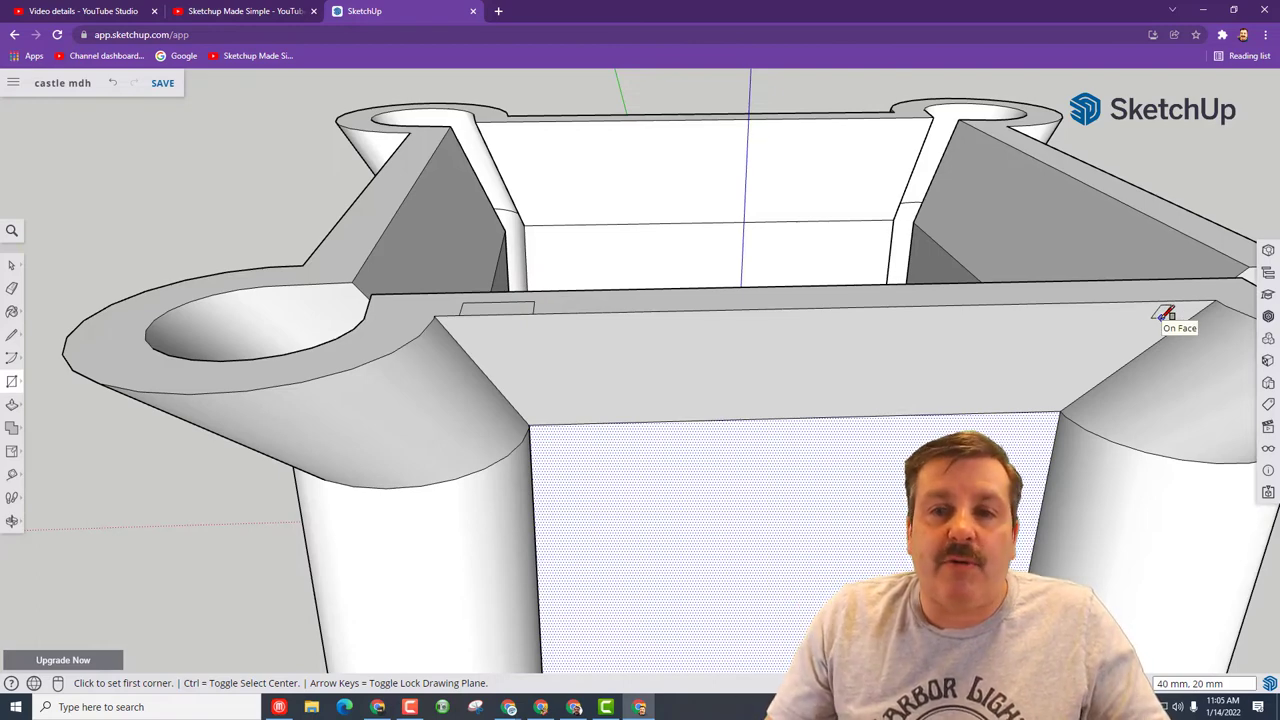
scroll(489, 318, "up", 2)
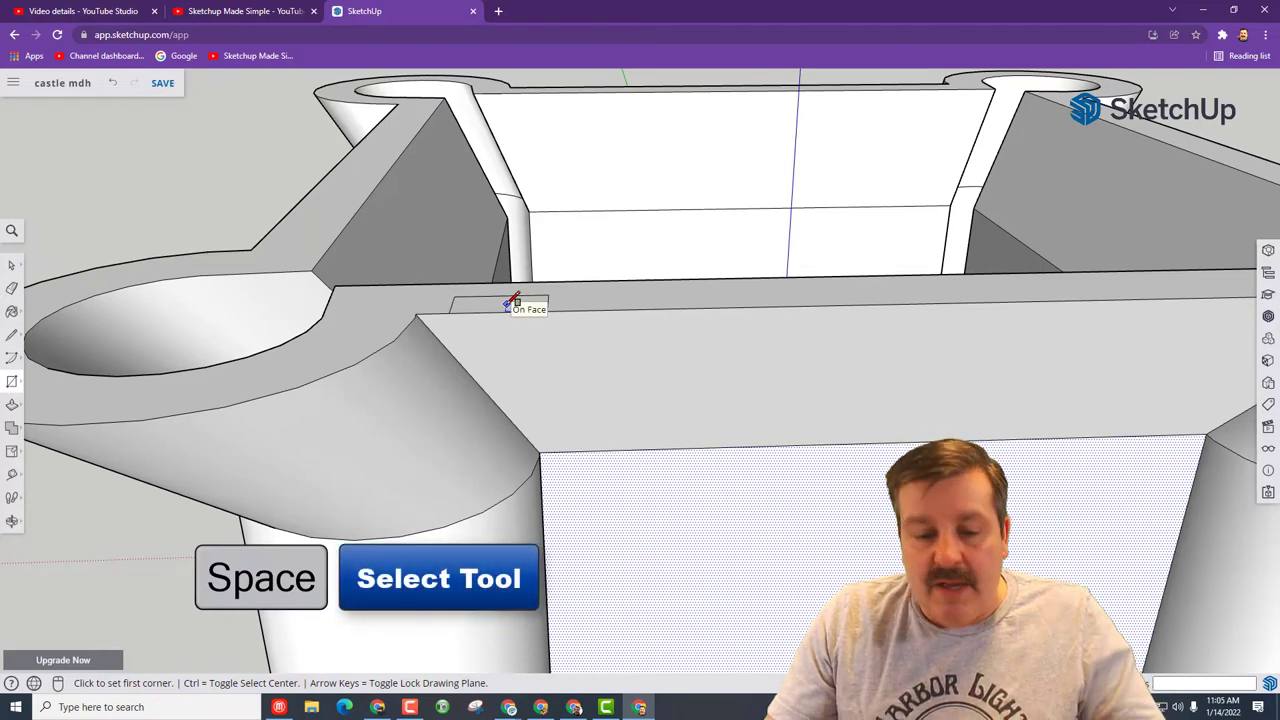
key("space")
left_click(490, 305)
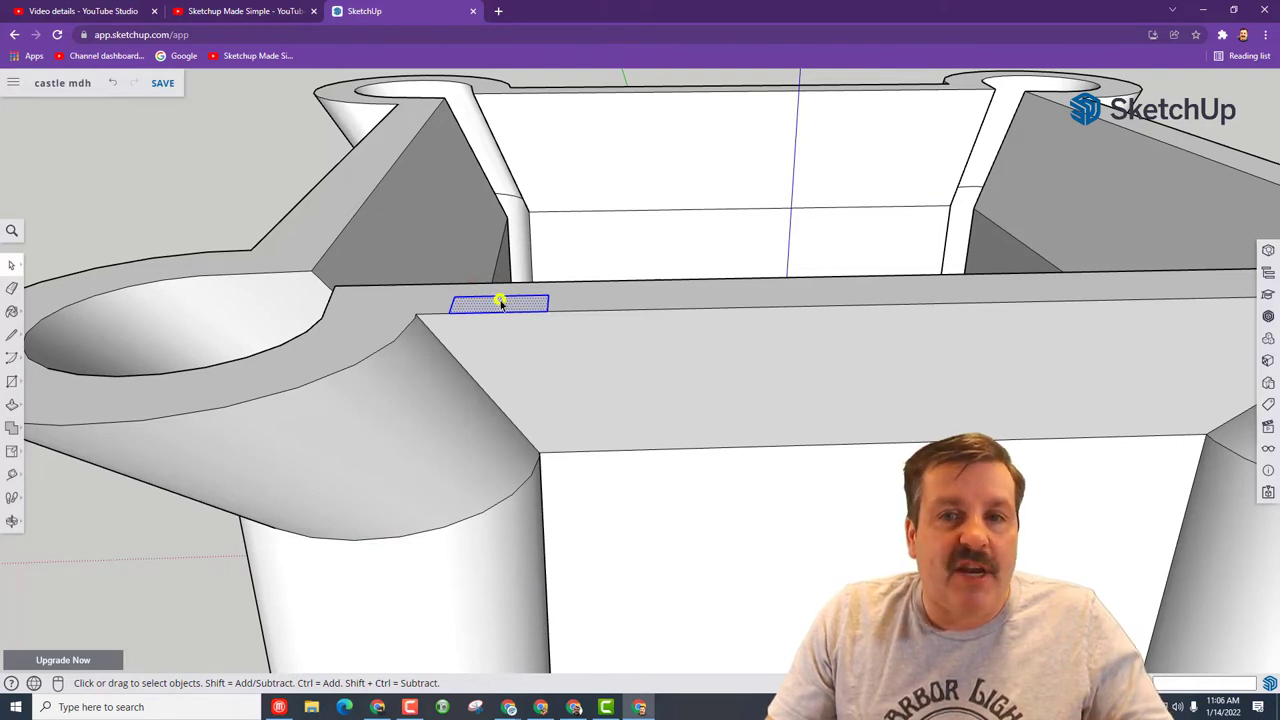
Step: Make the selected rectangle a component with the definition name 'bm'
right_click(500, 302)
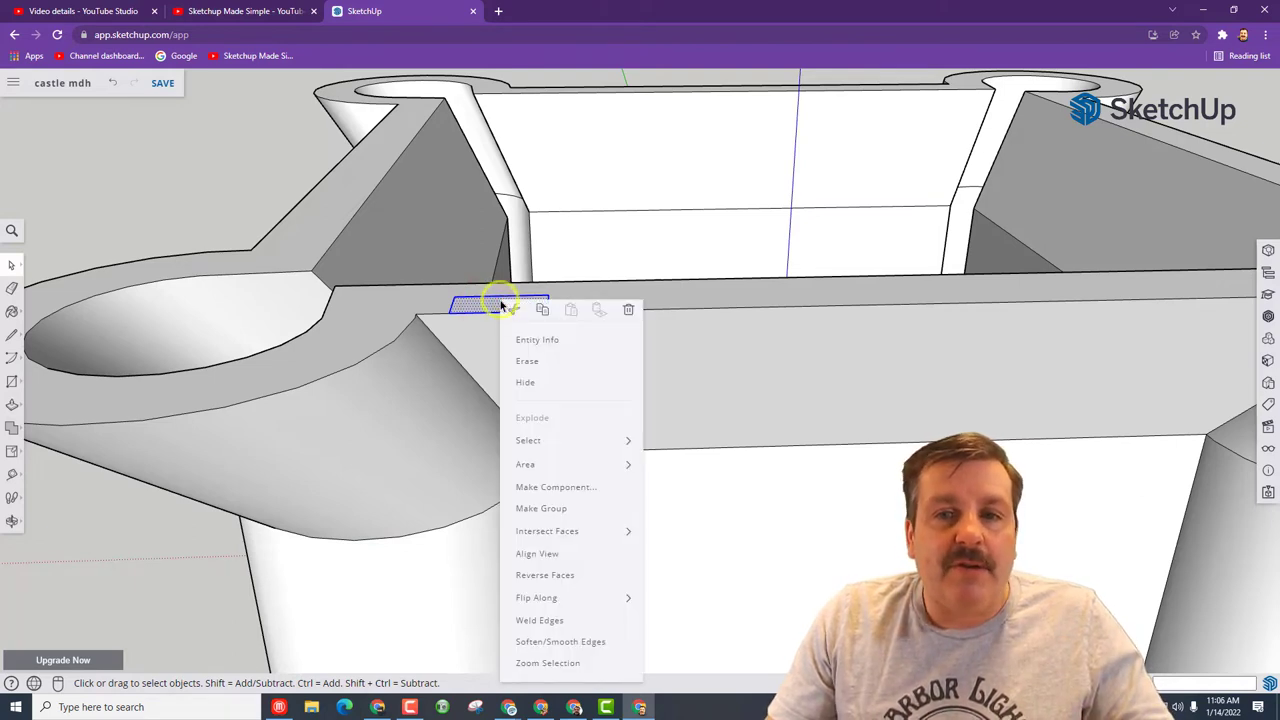
left_click(545, 488)
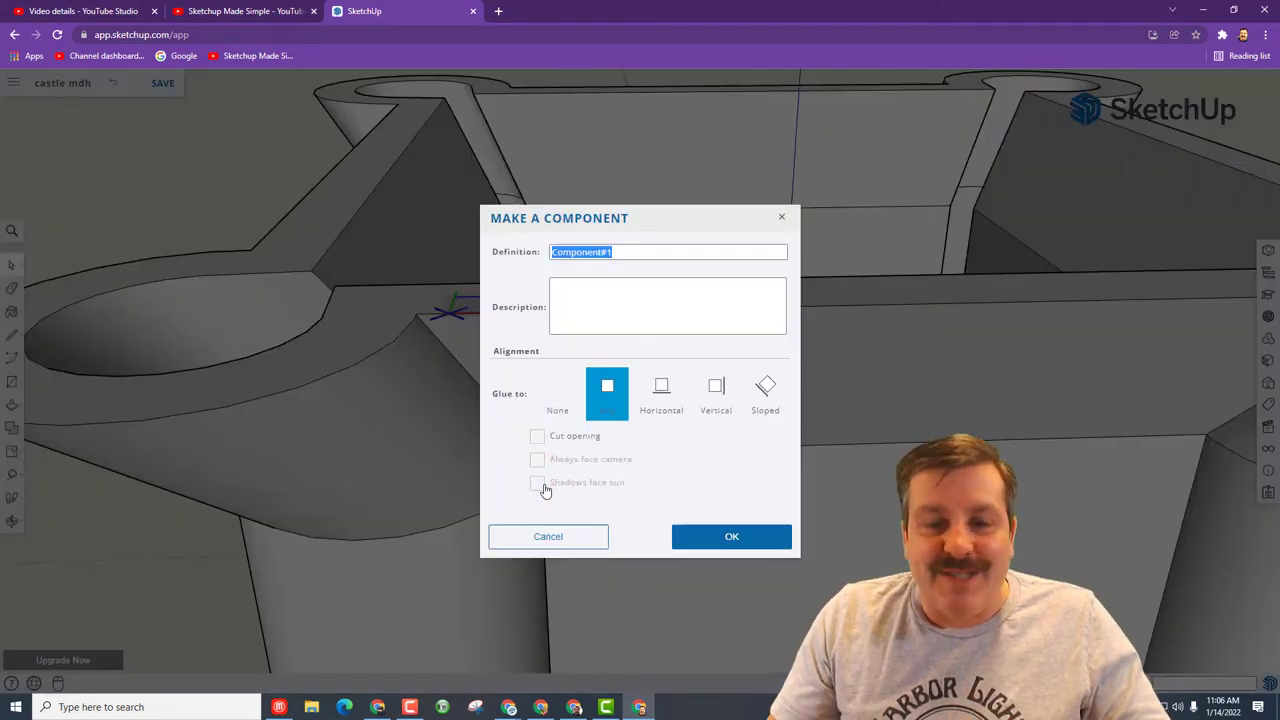
type("bm")
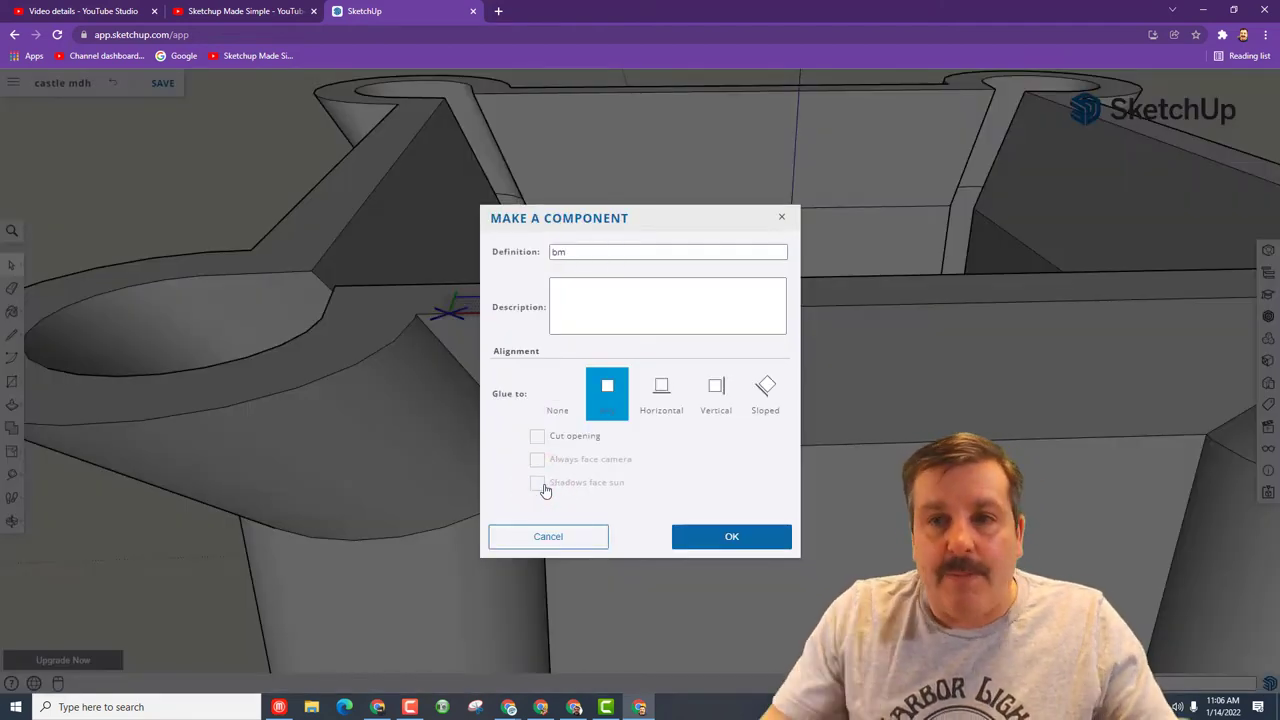
left_click(720, 536)
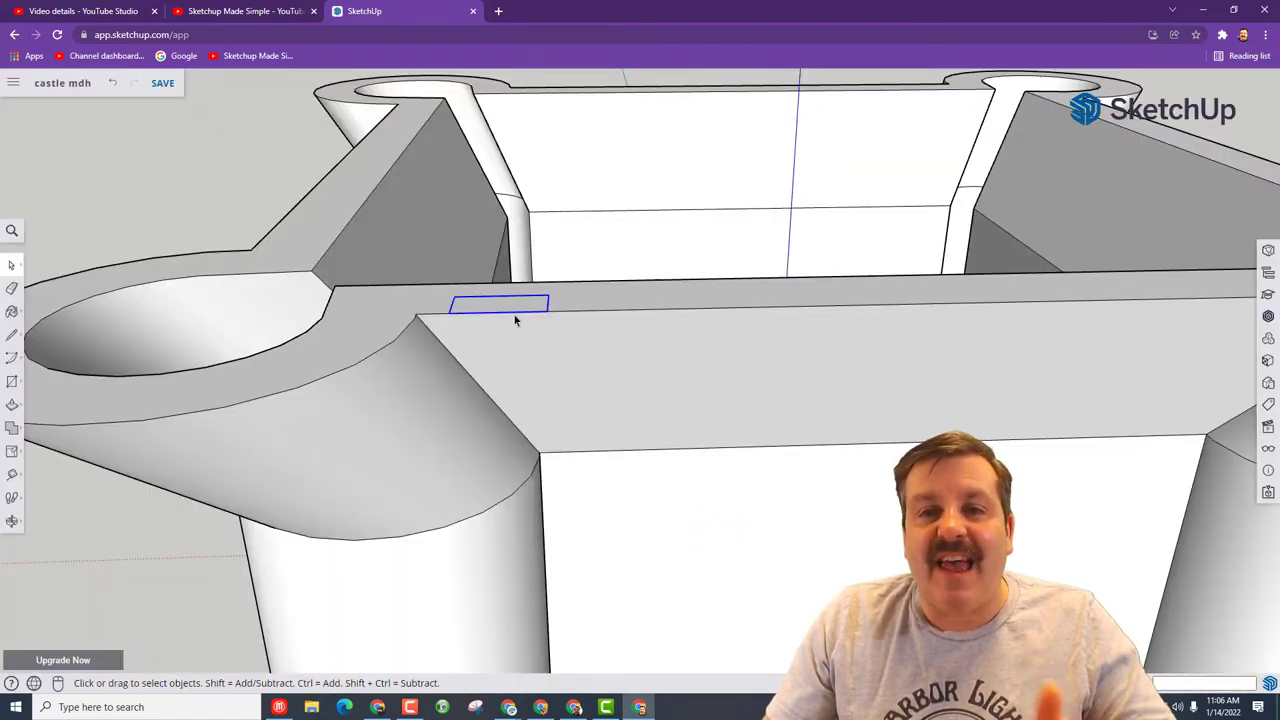
scroll(520, 312, "down", 3)
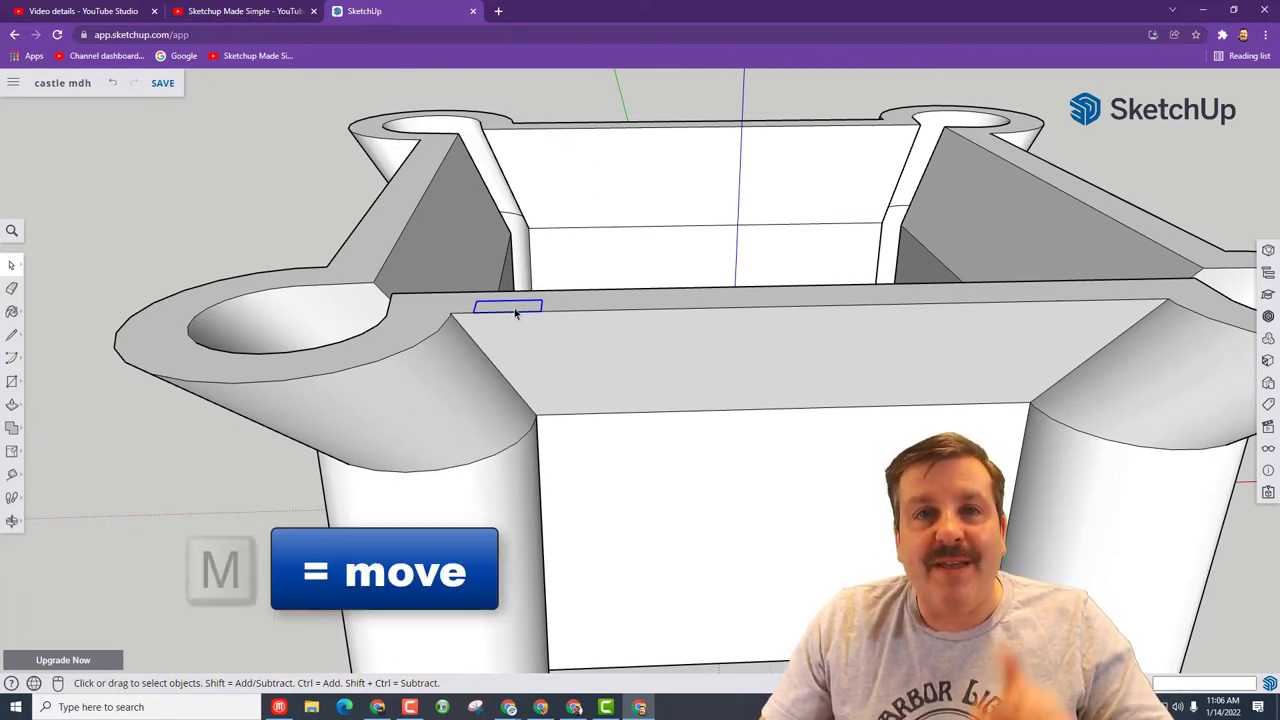
Step: Copy the bm rectangle along the front wall top with /6, making seven evenly spaced
key("m")
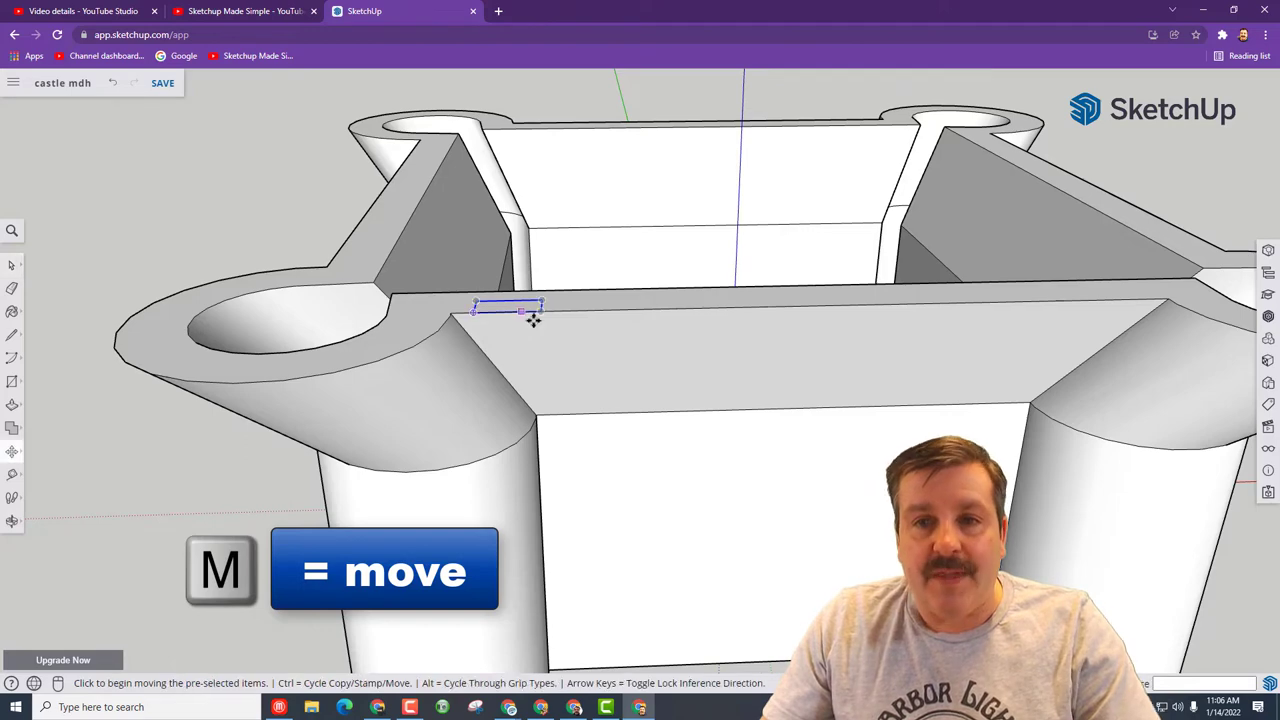
left_click(538, 312)
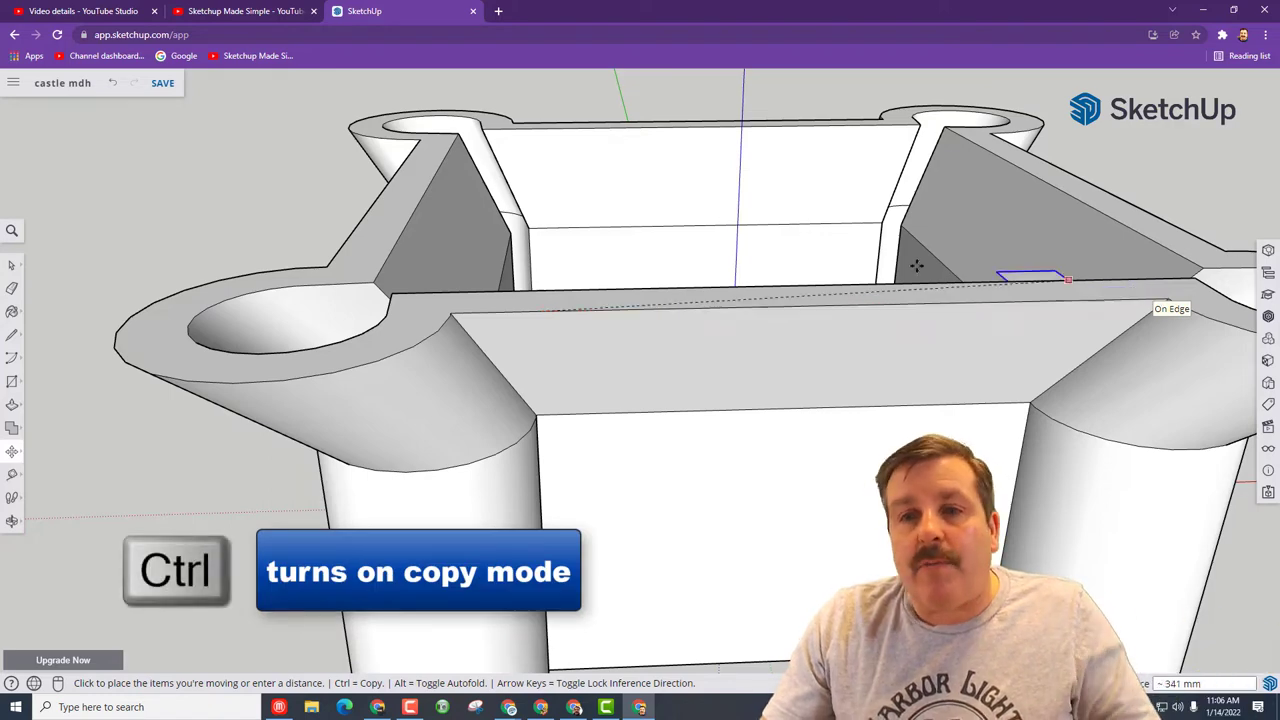
key("ctrl")
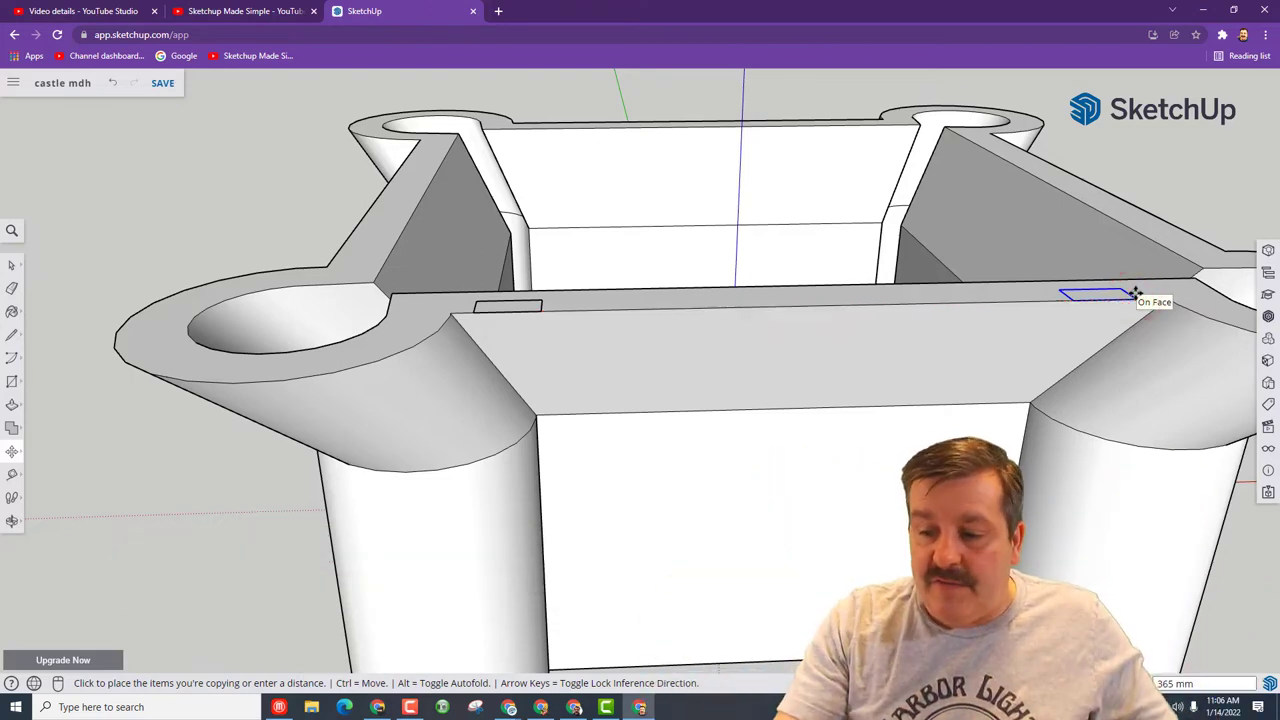
type("/")
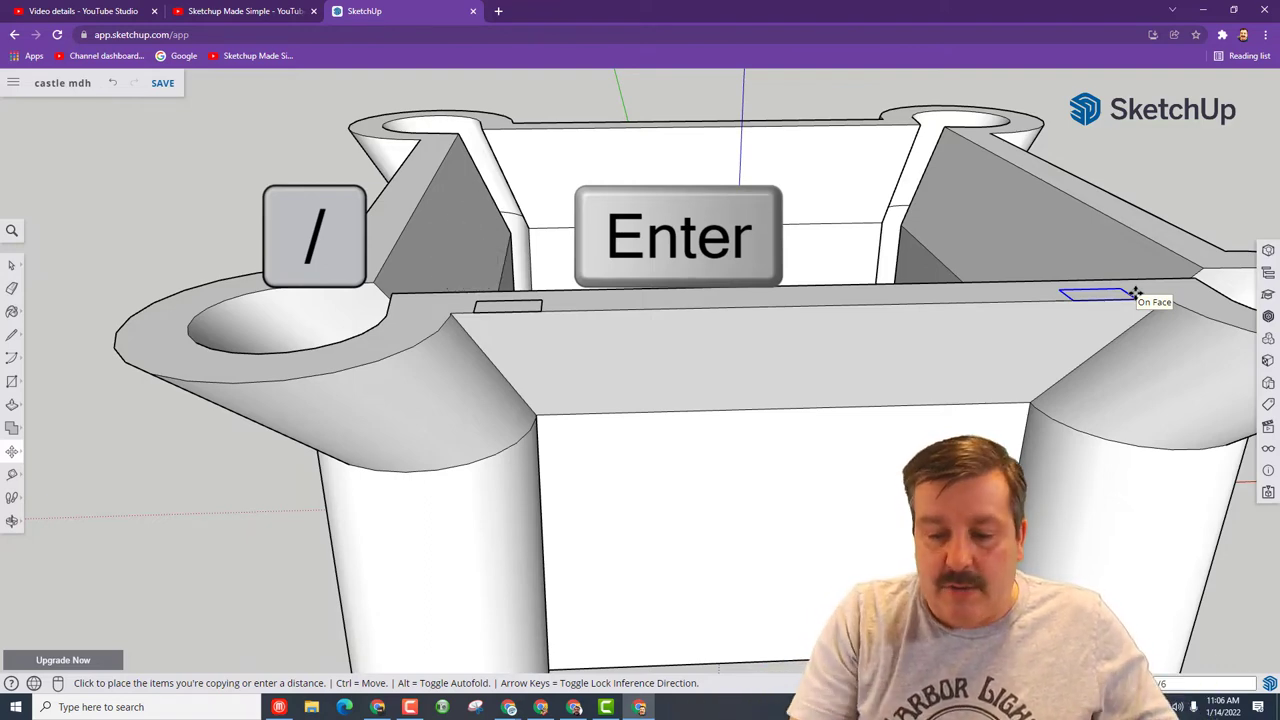
type("6")
key("Return")
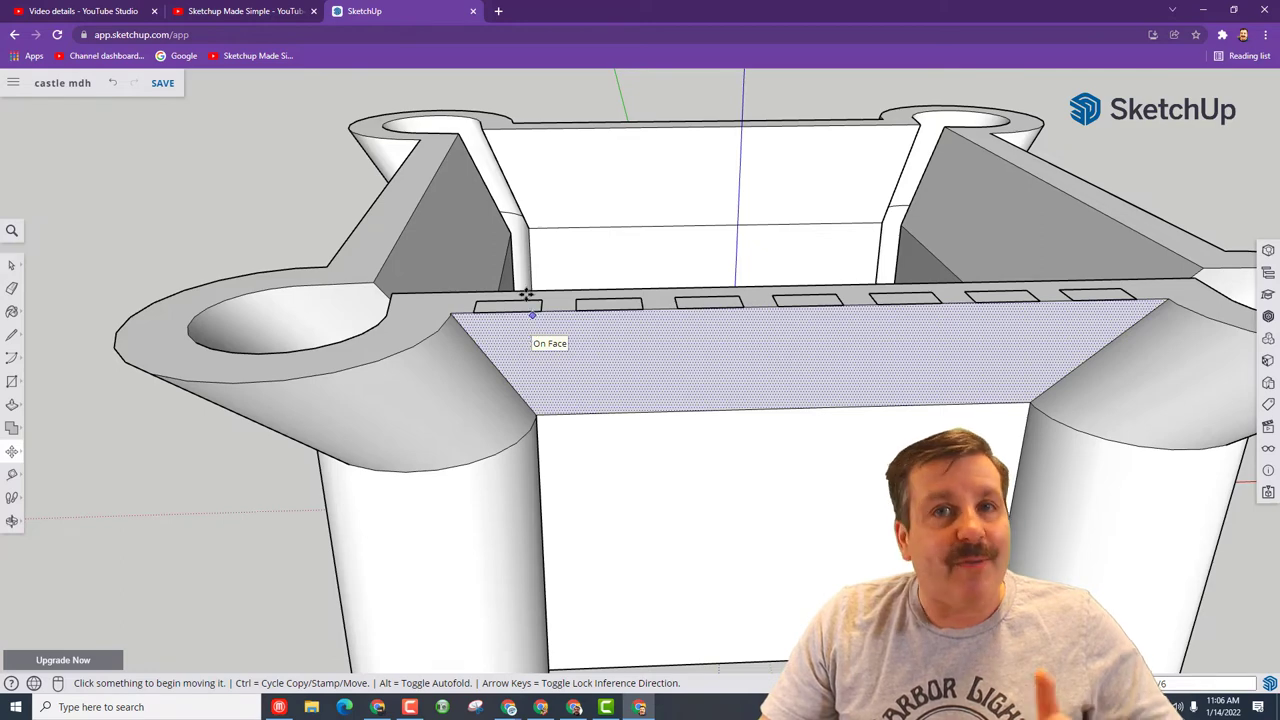
Step: Select all seven bm rectangles on the front wall top and make them one group
key("space")
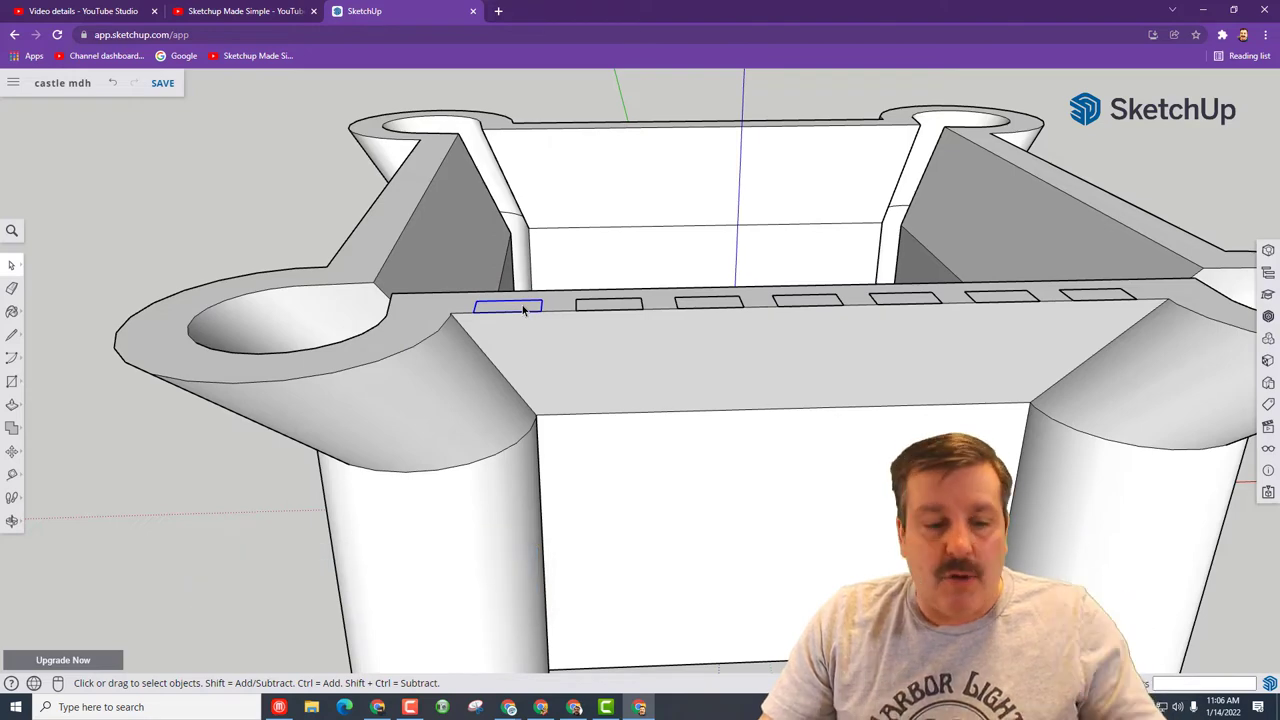
left_click(592, 305, "shift")
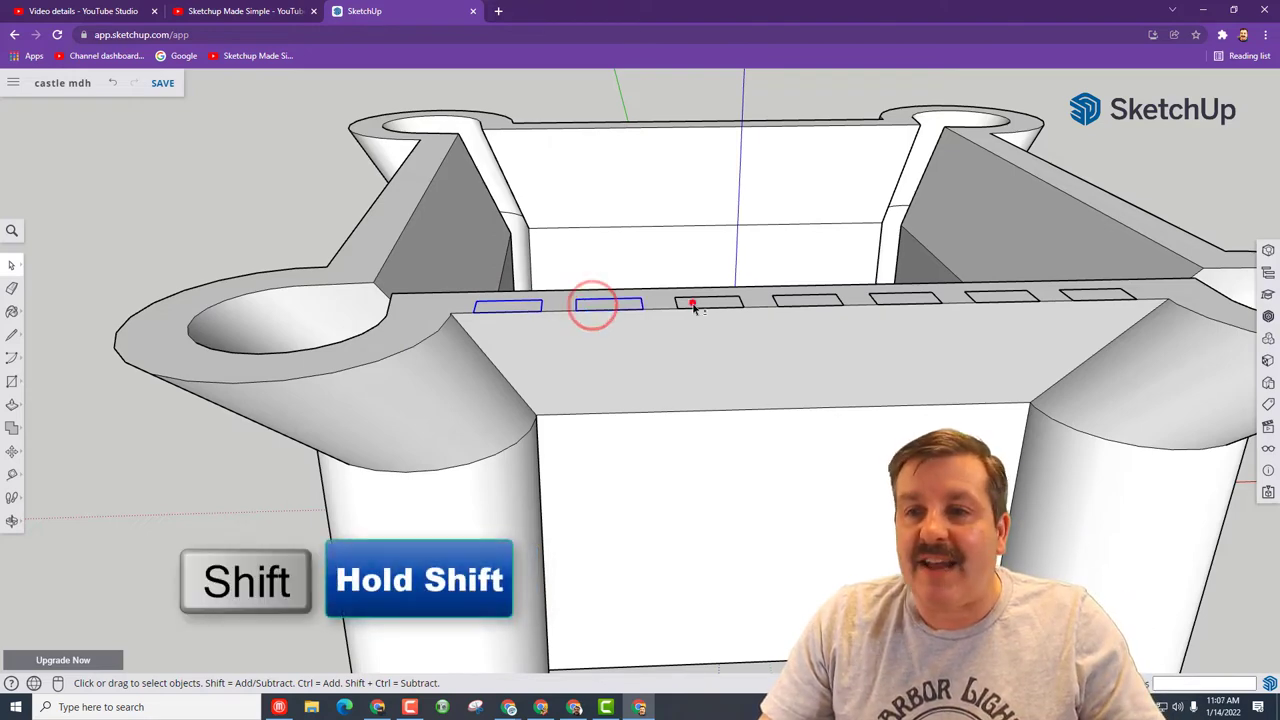
left_click(696, 301, "shift")
left_click(812, 300, "shift")
left_click(906, 300, "shift")
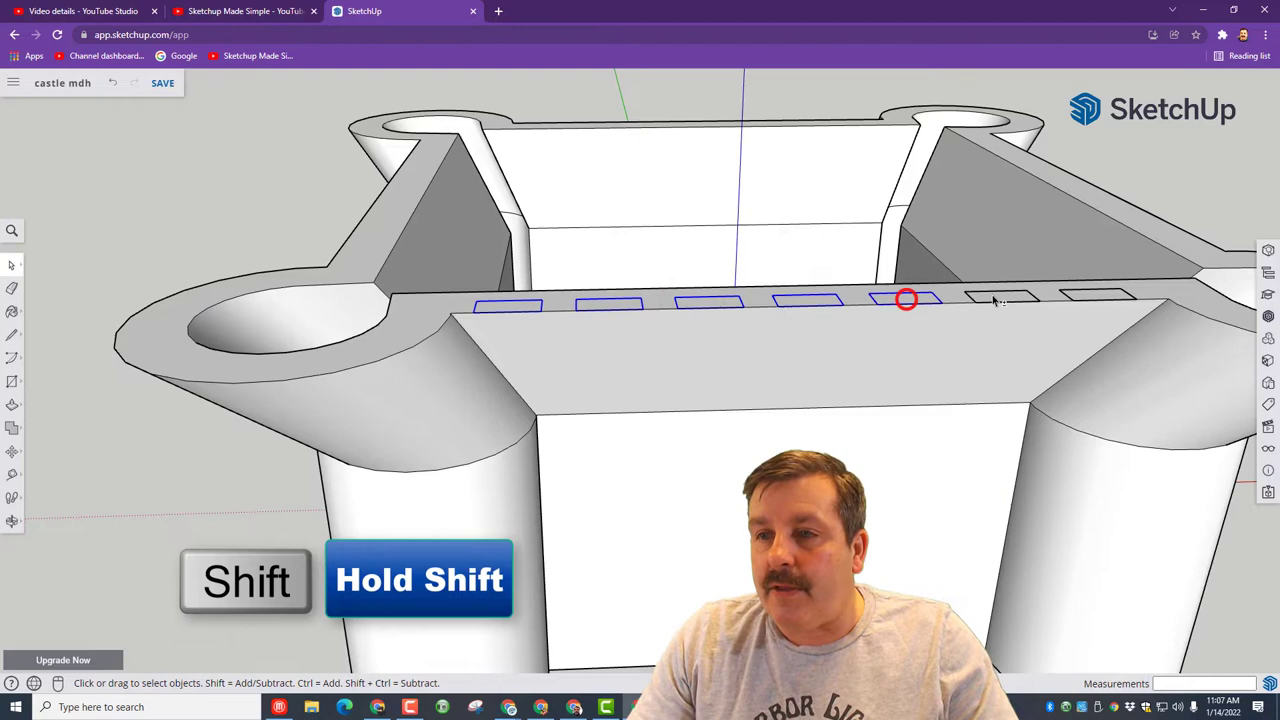
left_click(1000, 296, "shift")
left_click(1088, 296, "shift")
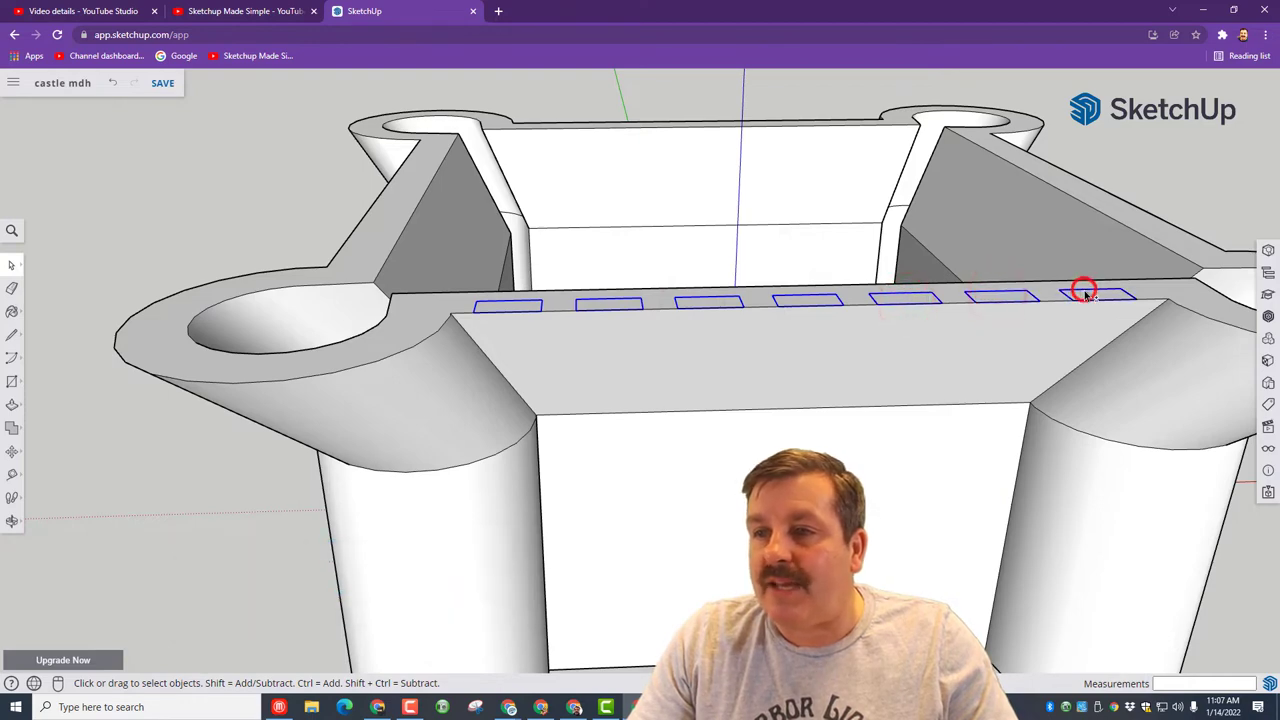
right_click(897, 304)
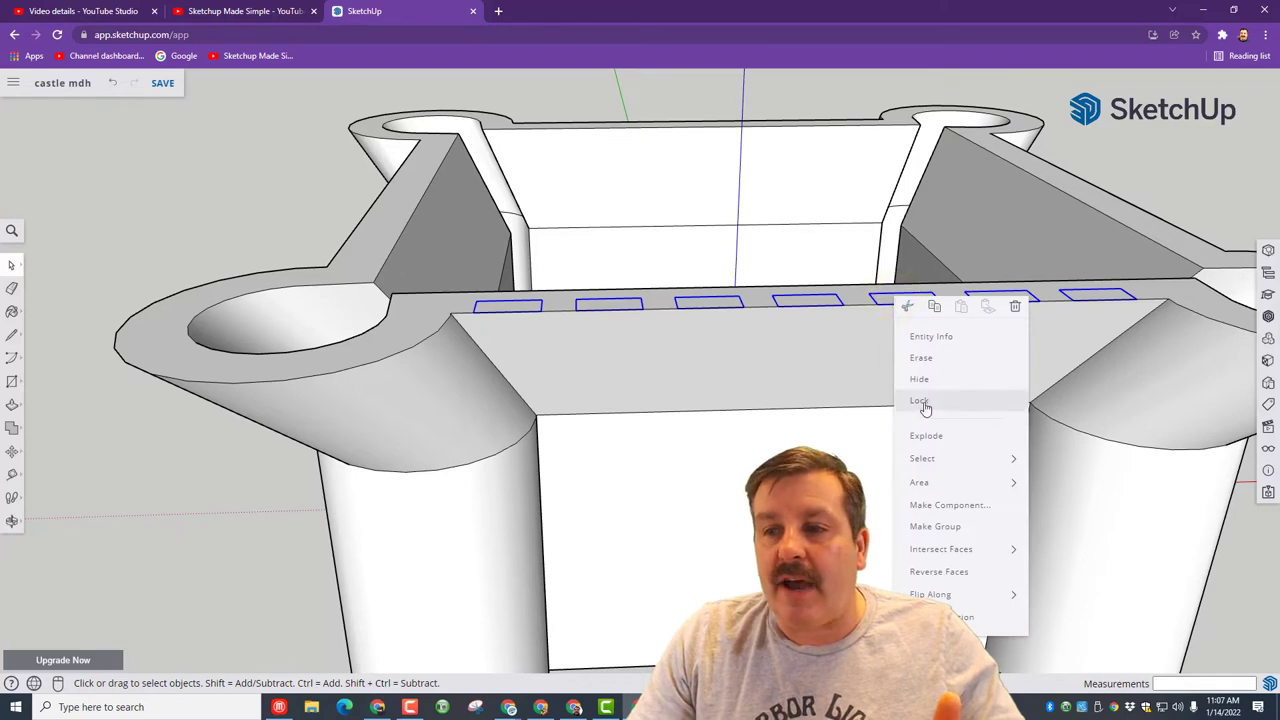
left_click(927, 527)
middle_click_drag(783, 433, 609, 206)
key("m")
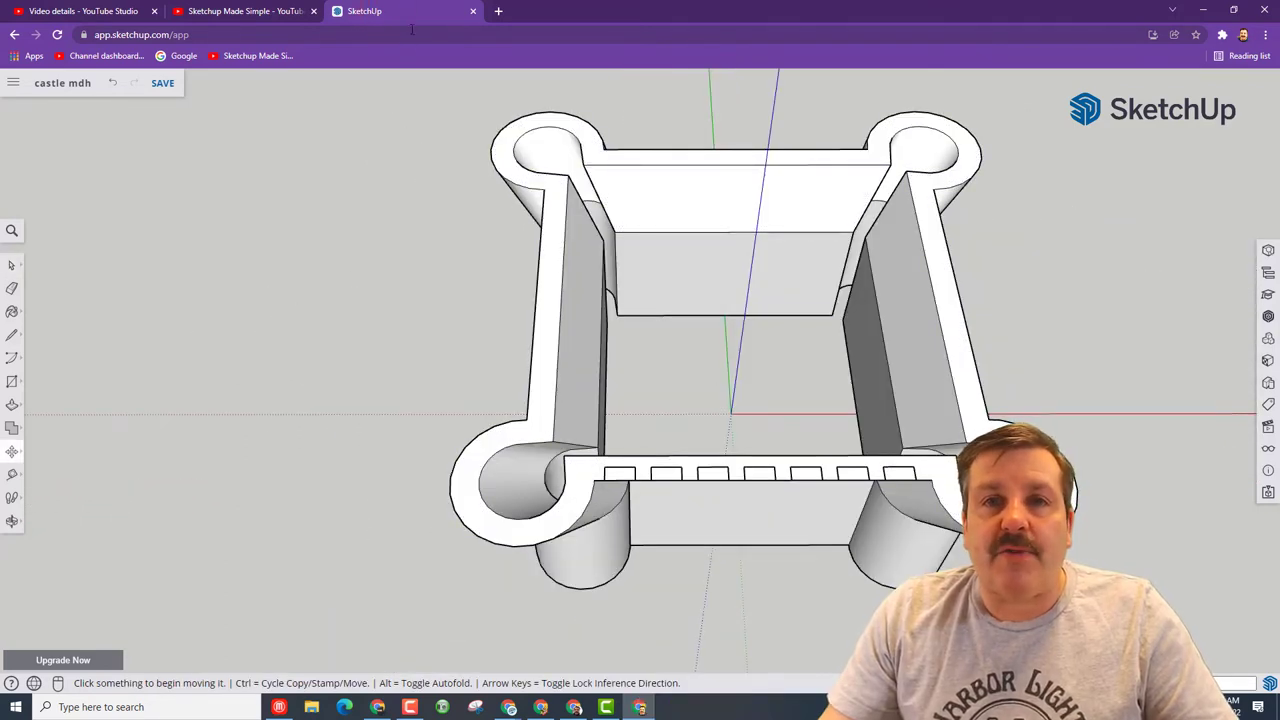
Step: Copy the front notch-row group with Move onto the back wall's top edge
key("space")
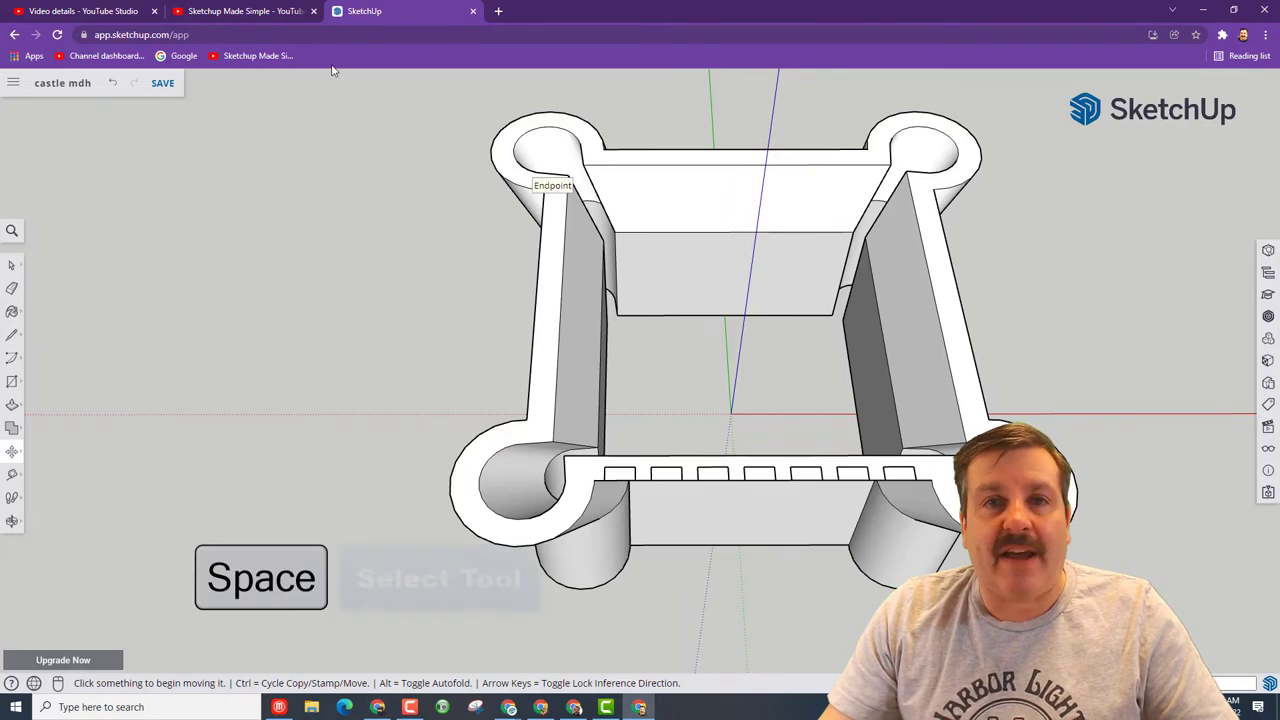
left_click(614, 474)
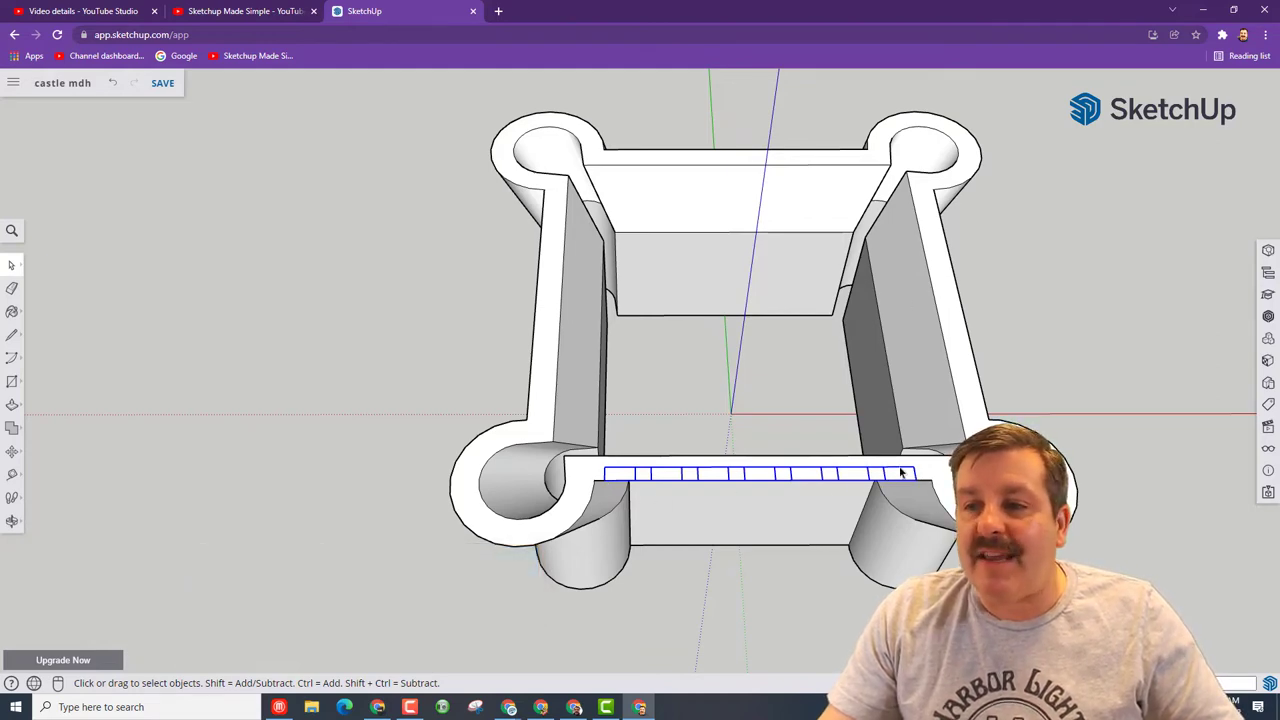
key("m")
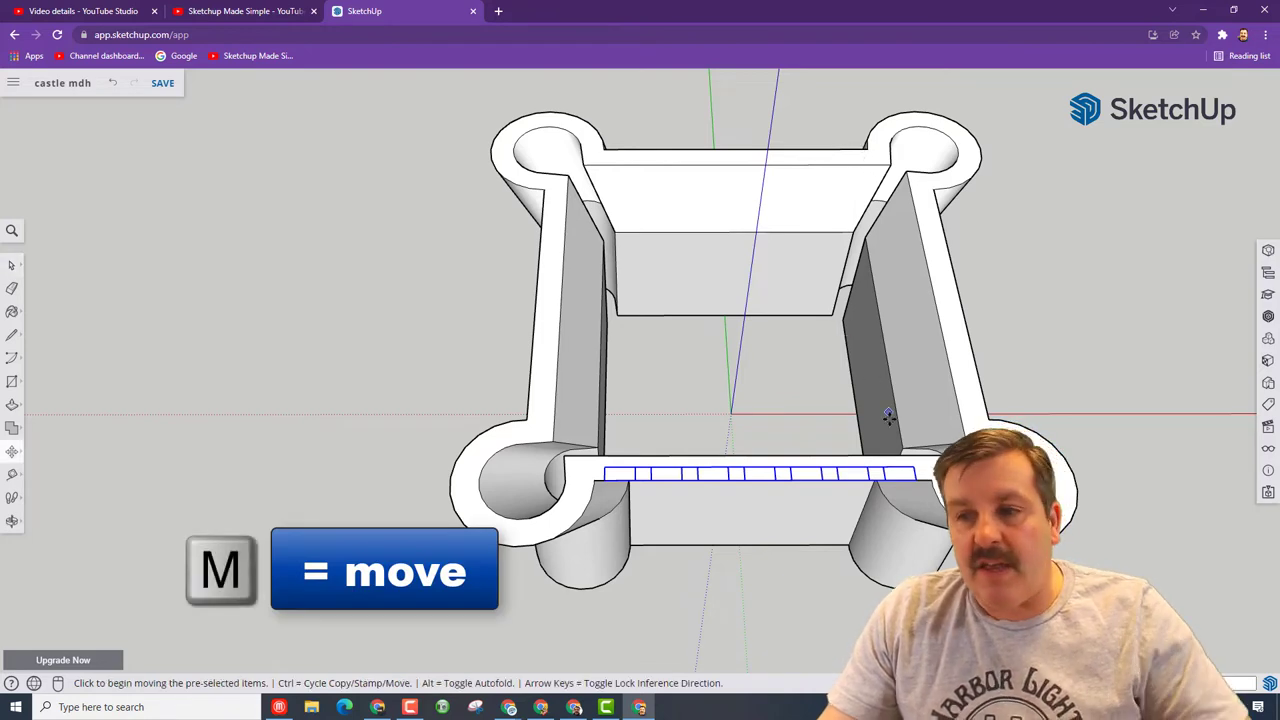
left_click(914, 467)
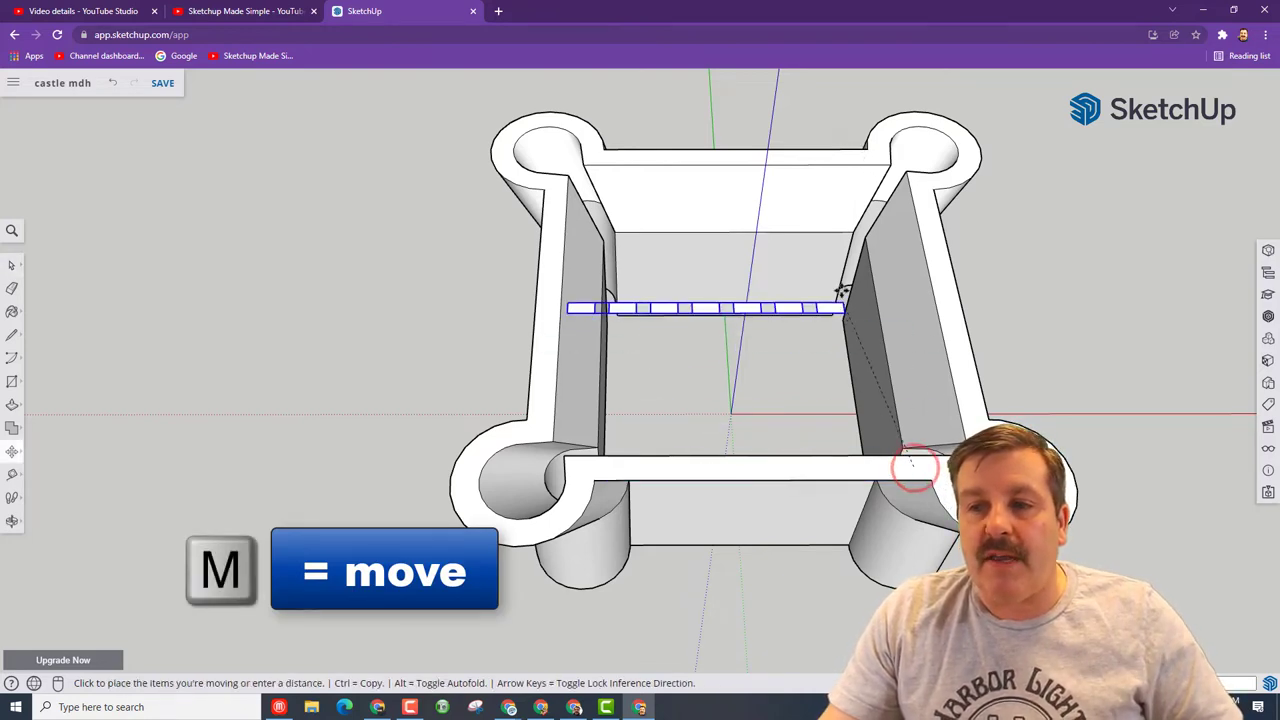
key("ctrl")
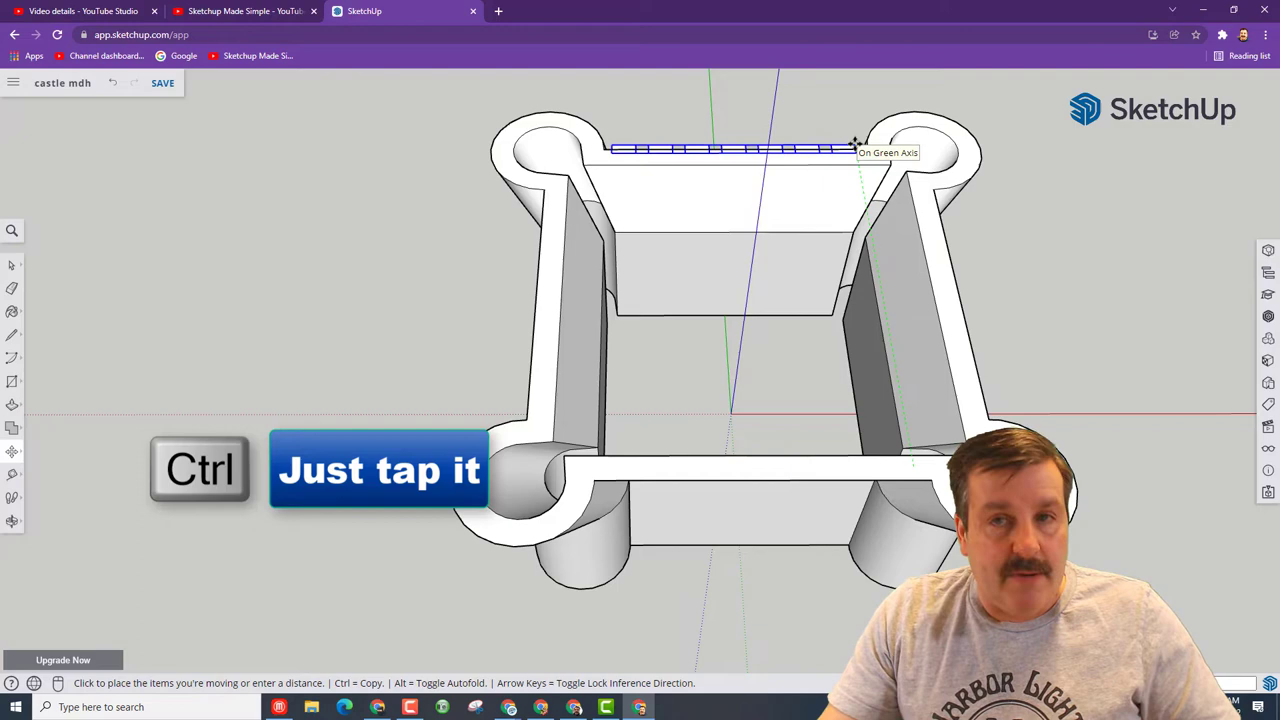
key("ctrl")
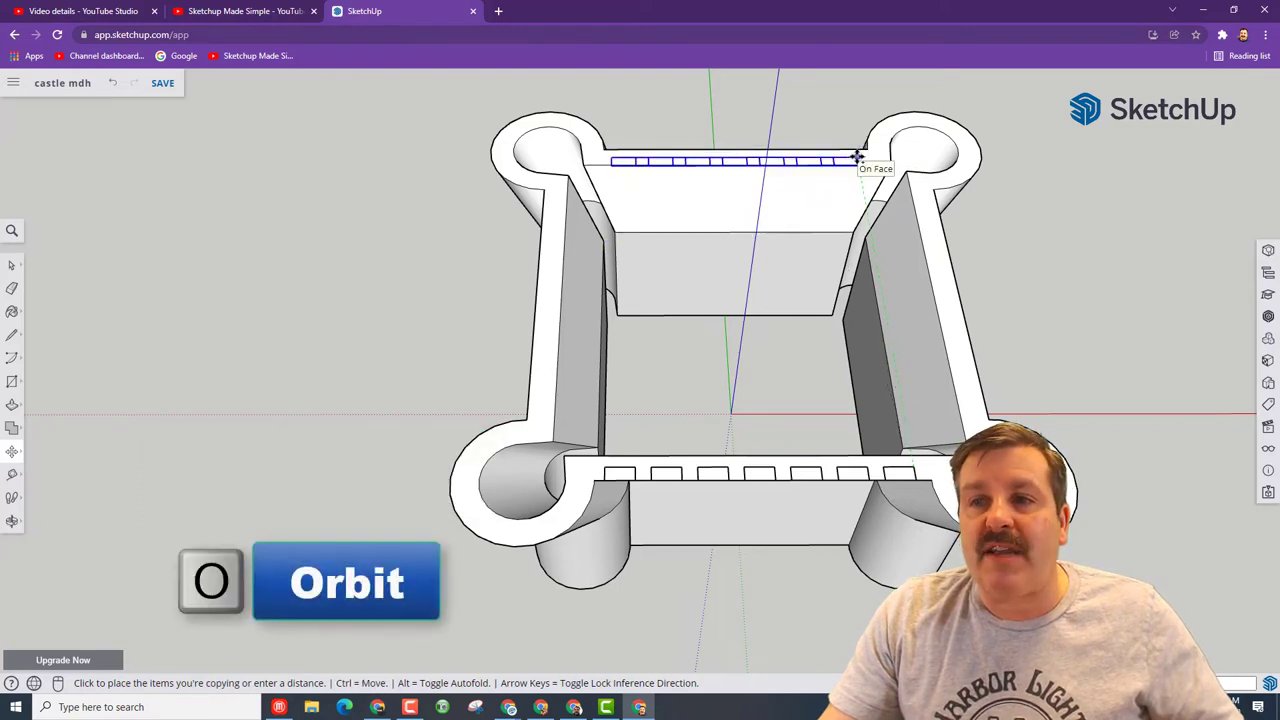
scroll(857, 156, "up", 5)
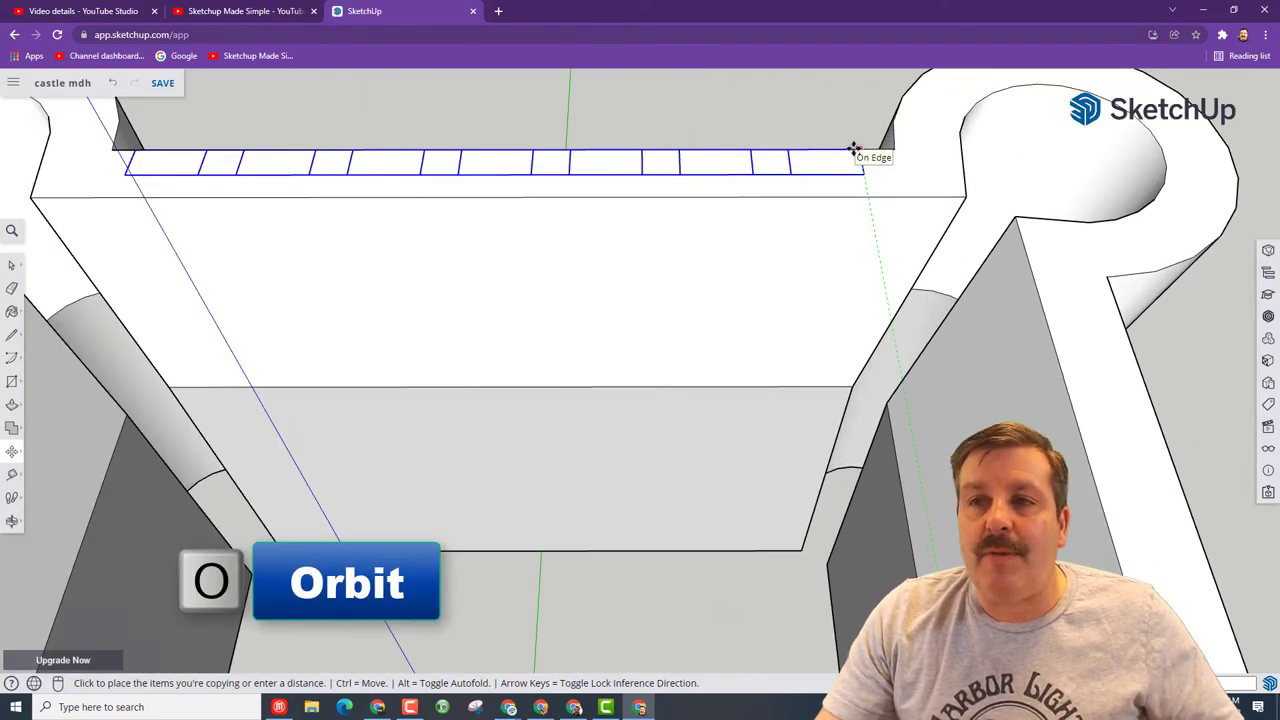
left_click(853, 150)
middle_click_drag(853, 150, 822, 305)
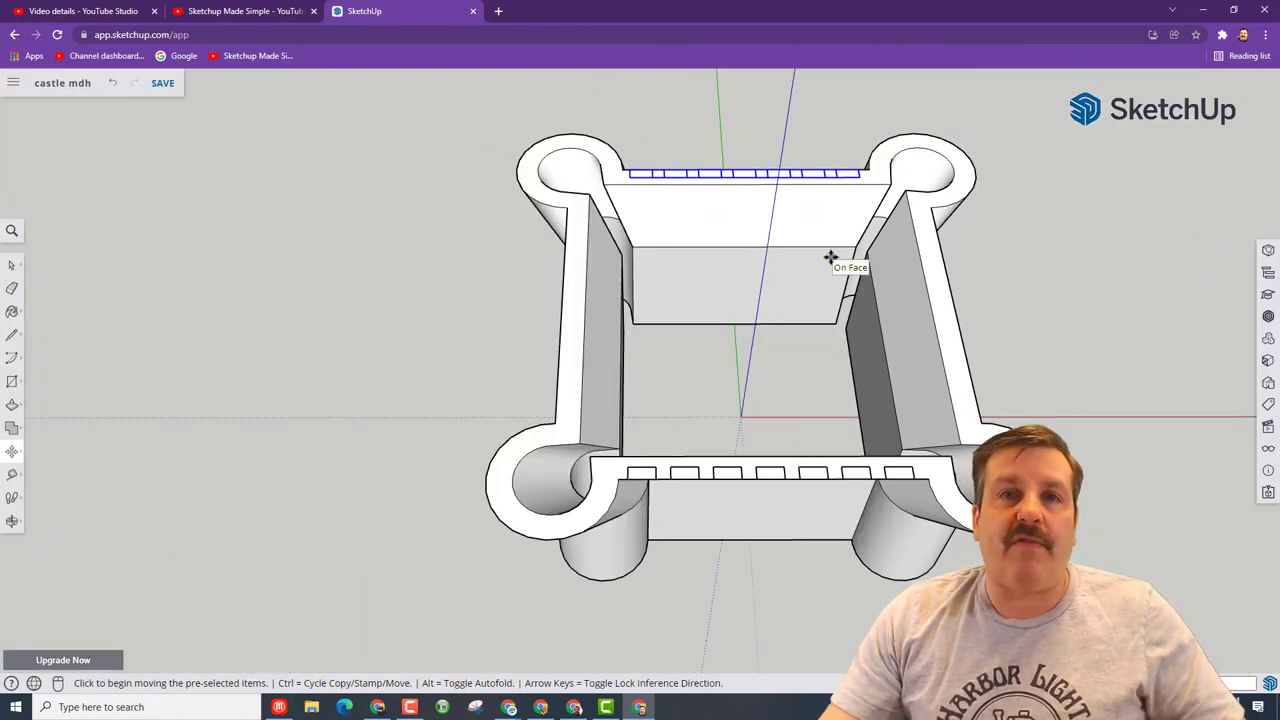
Step: Copy both notch rows along the red axis to the left of the castle
key("space")
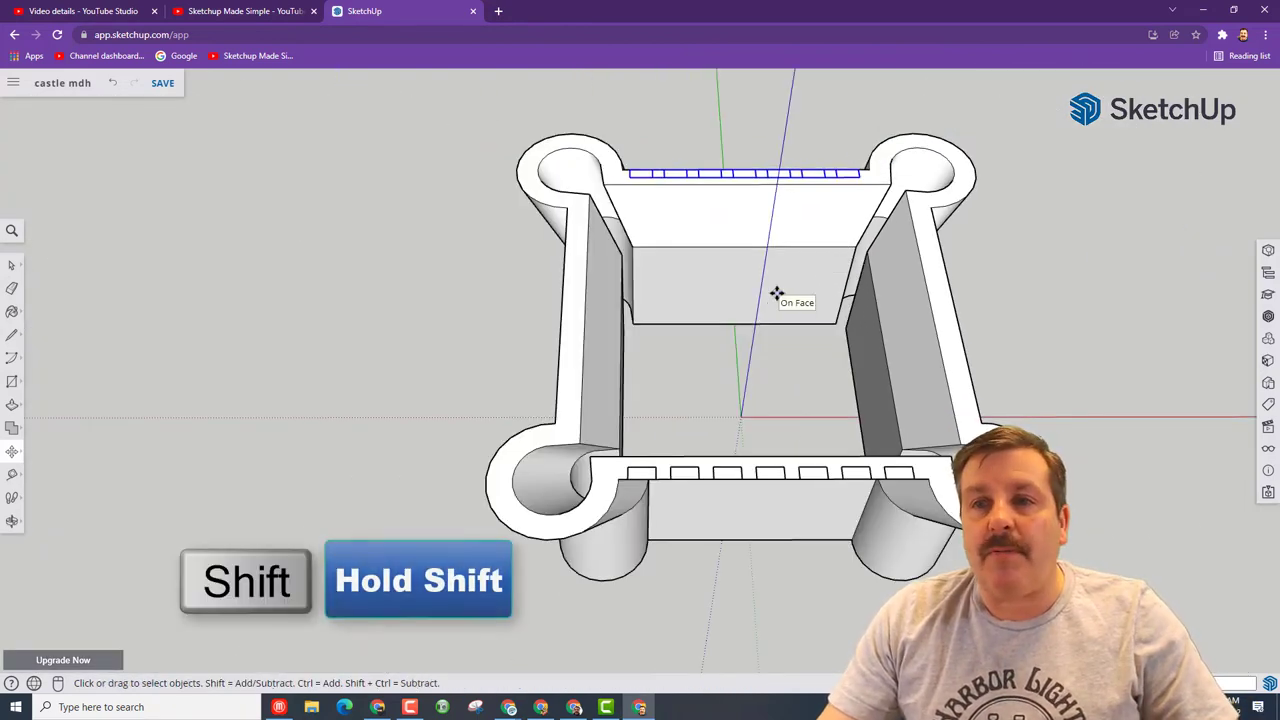
left_click(858, 475, "shift")
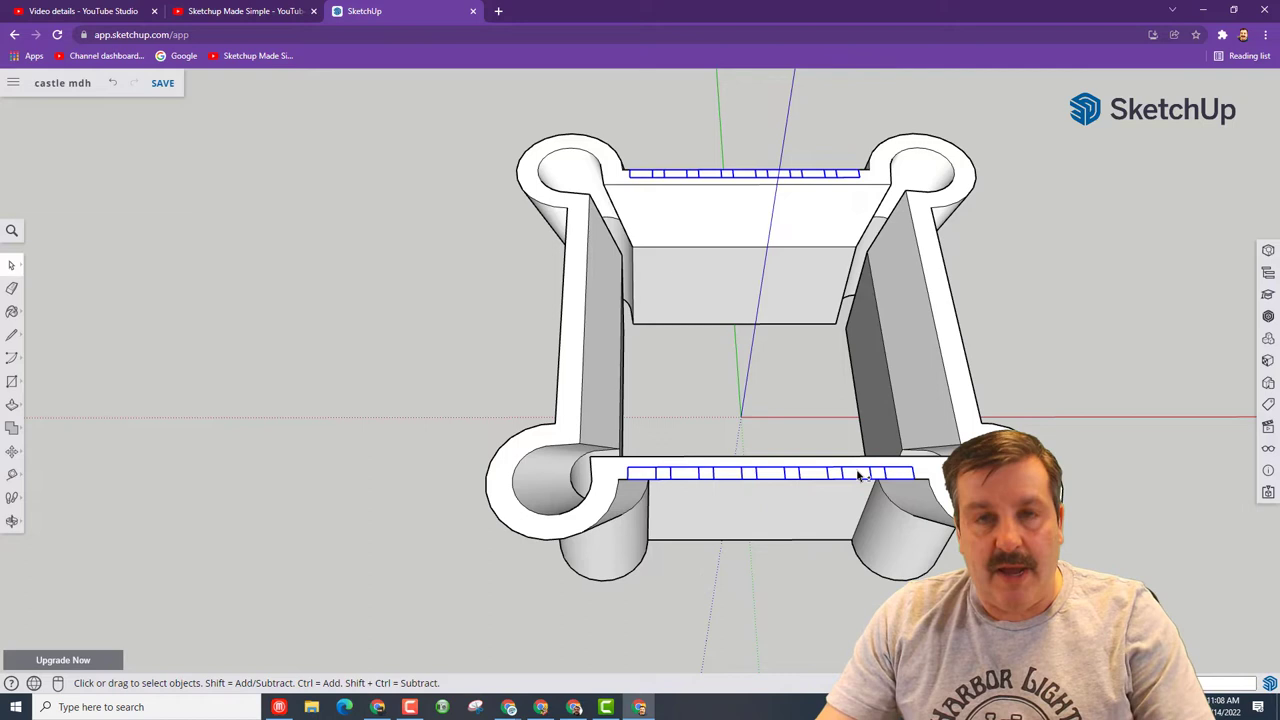
key("m")
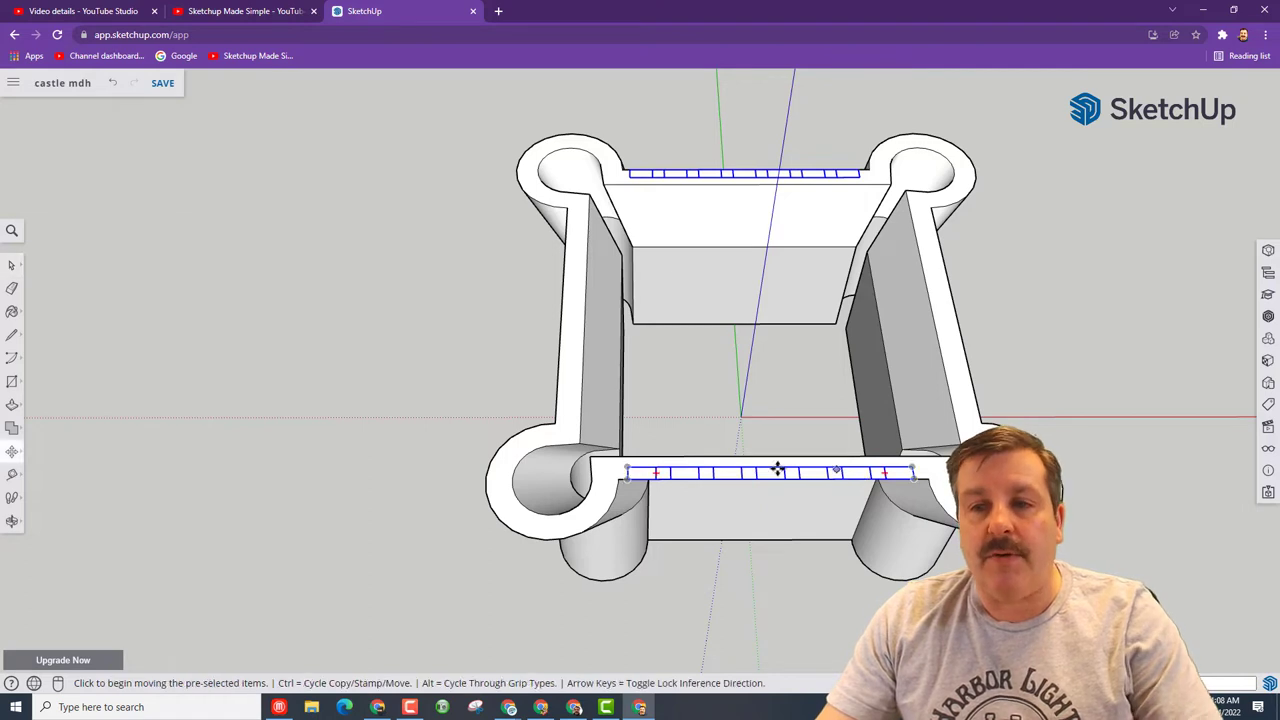
left_click(628, 473)
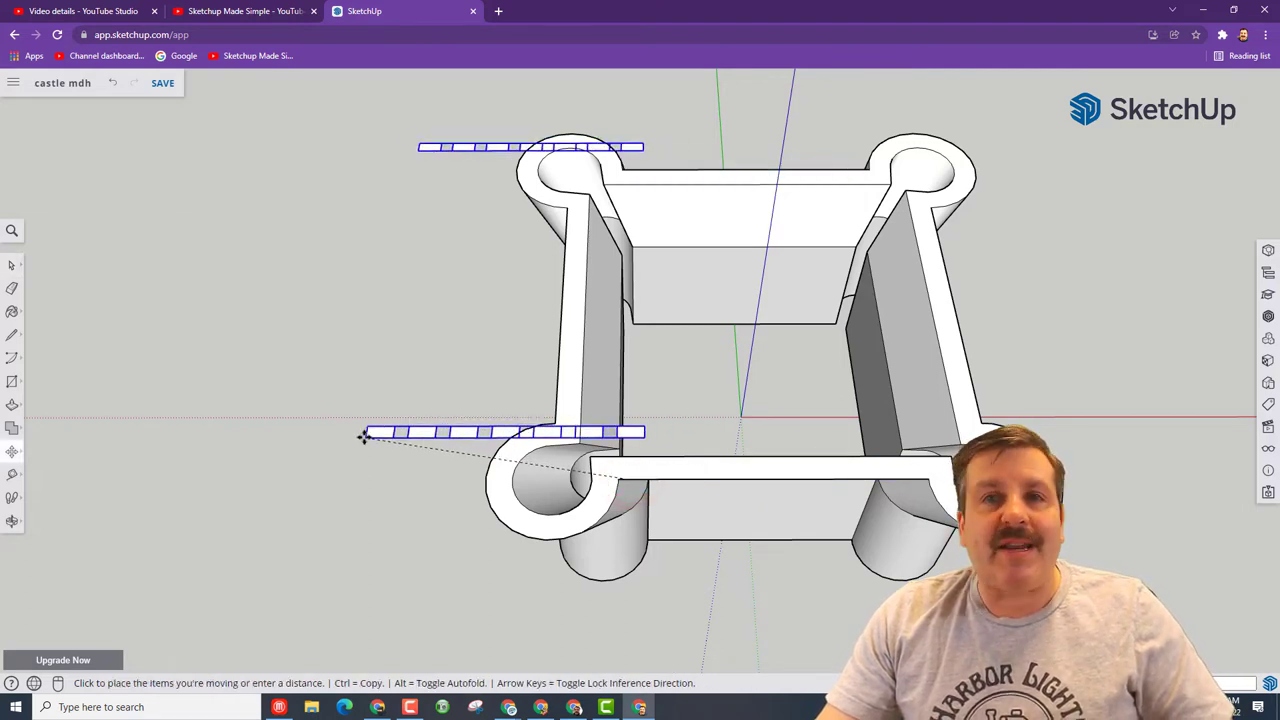
key("ctrl")
key("ctrl")
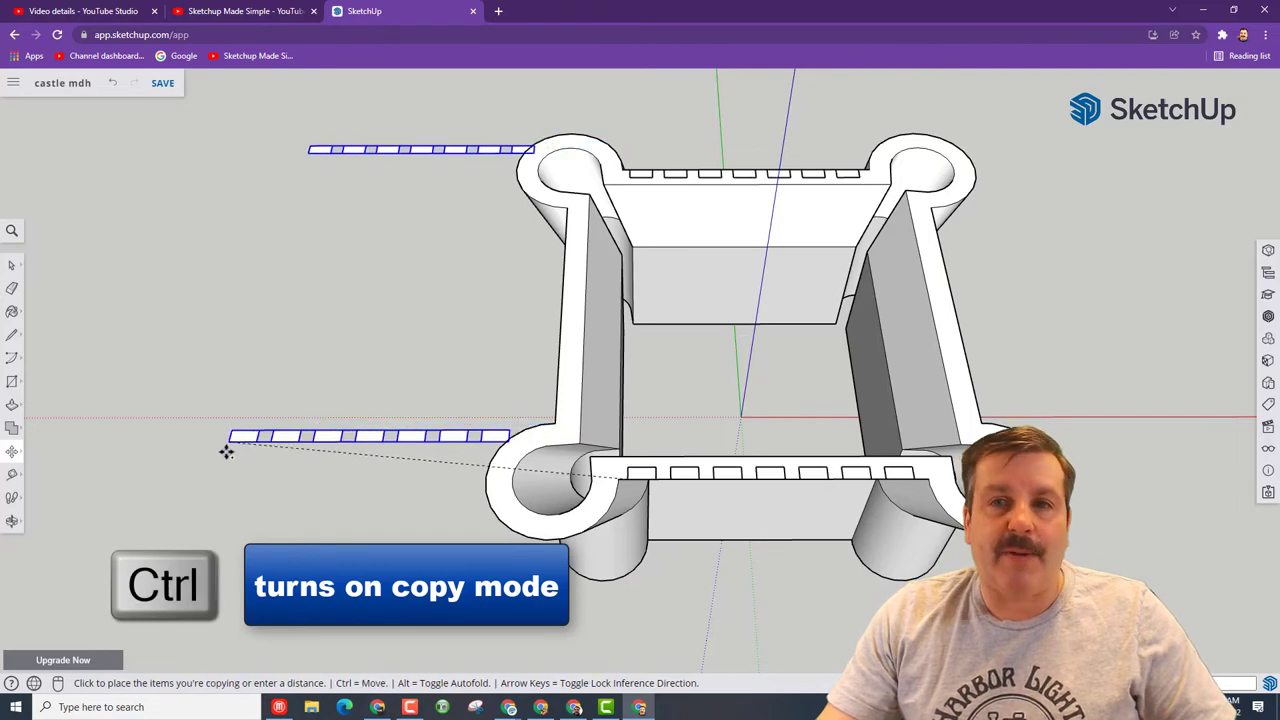
left_click(172, 473)
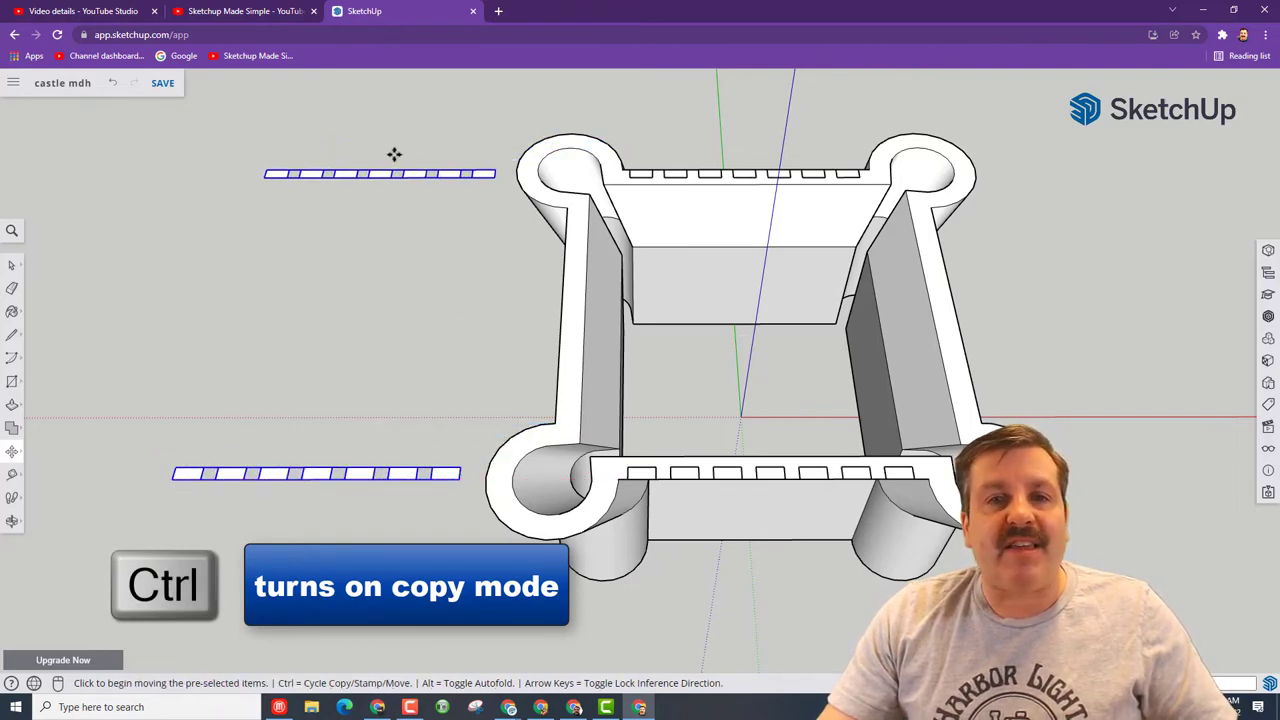
Step: Clear the selection and select the upper spare notch row
left_click(12, 265)
left_click(363, 259)
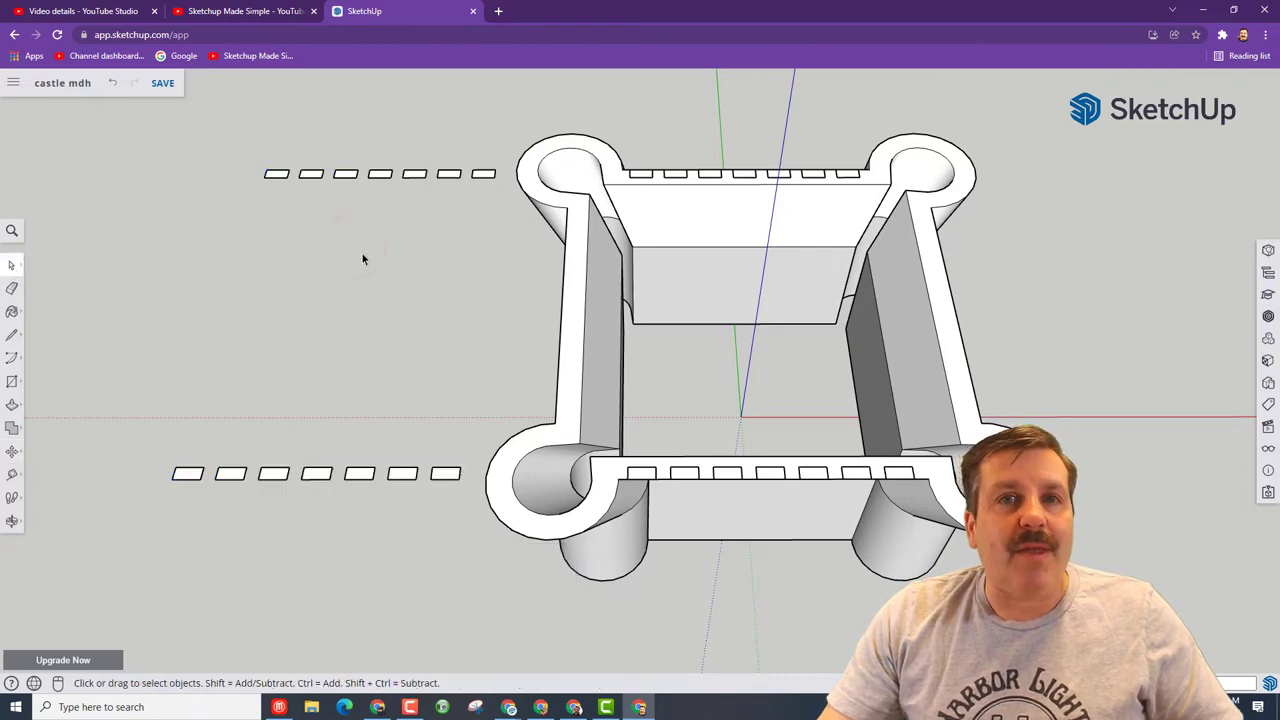
left_click(380, 176)
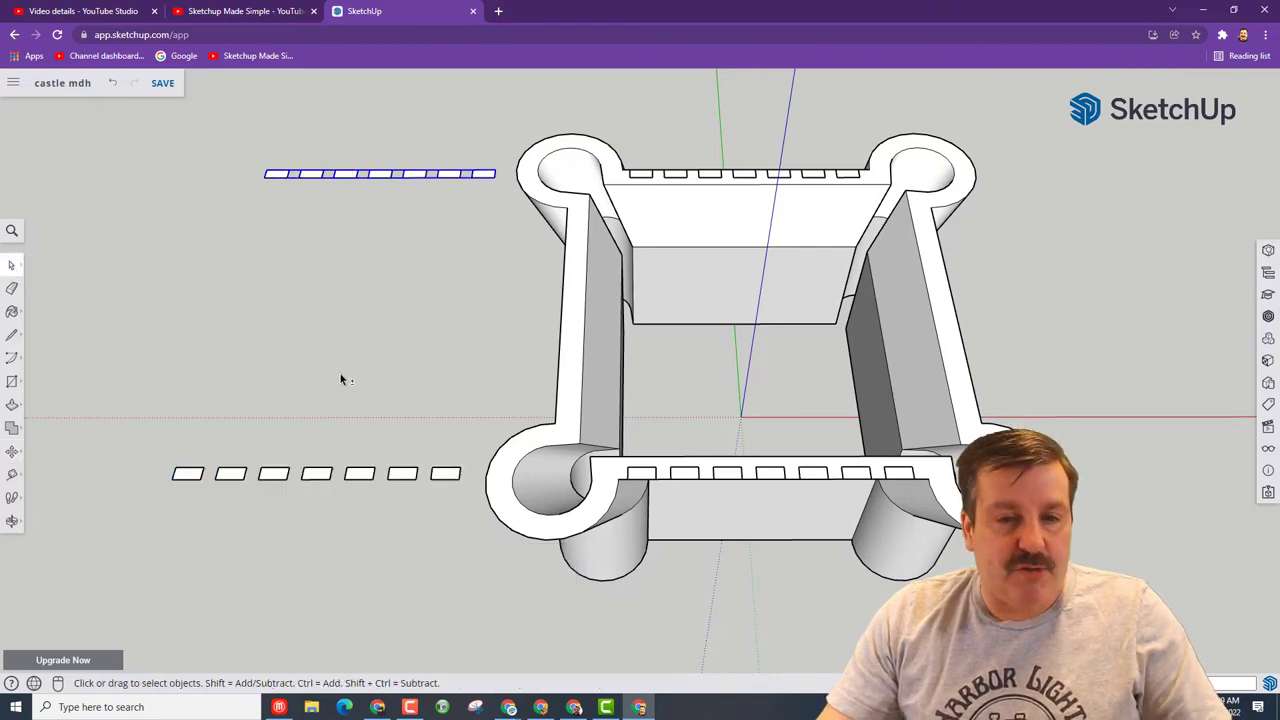
Step: Add the lower spare row and create a face between the two spare rows
left_click(360, 474, "shift")
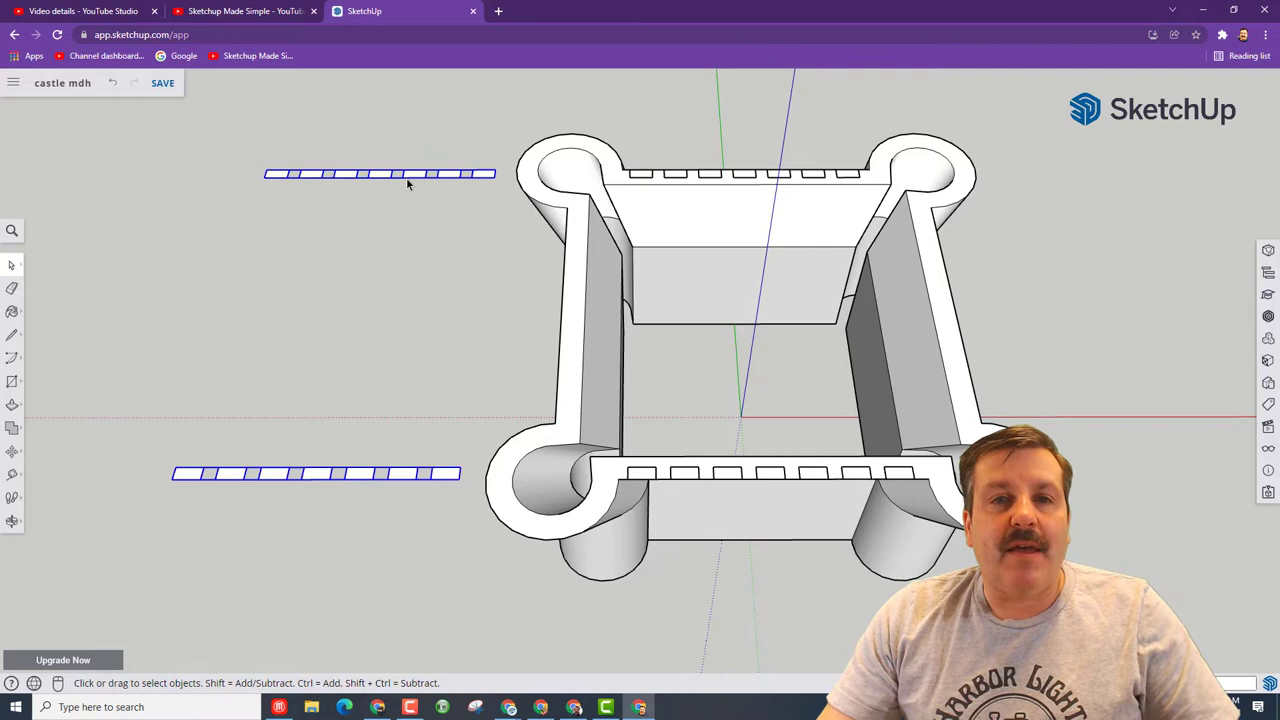
right_click(379, 175)
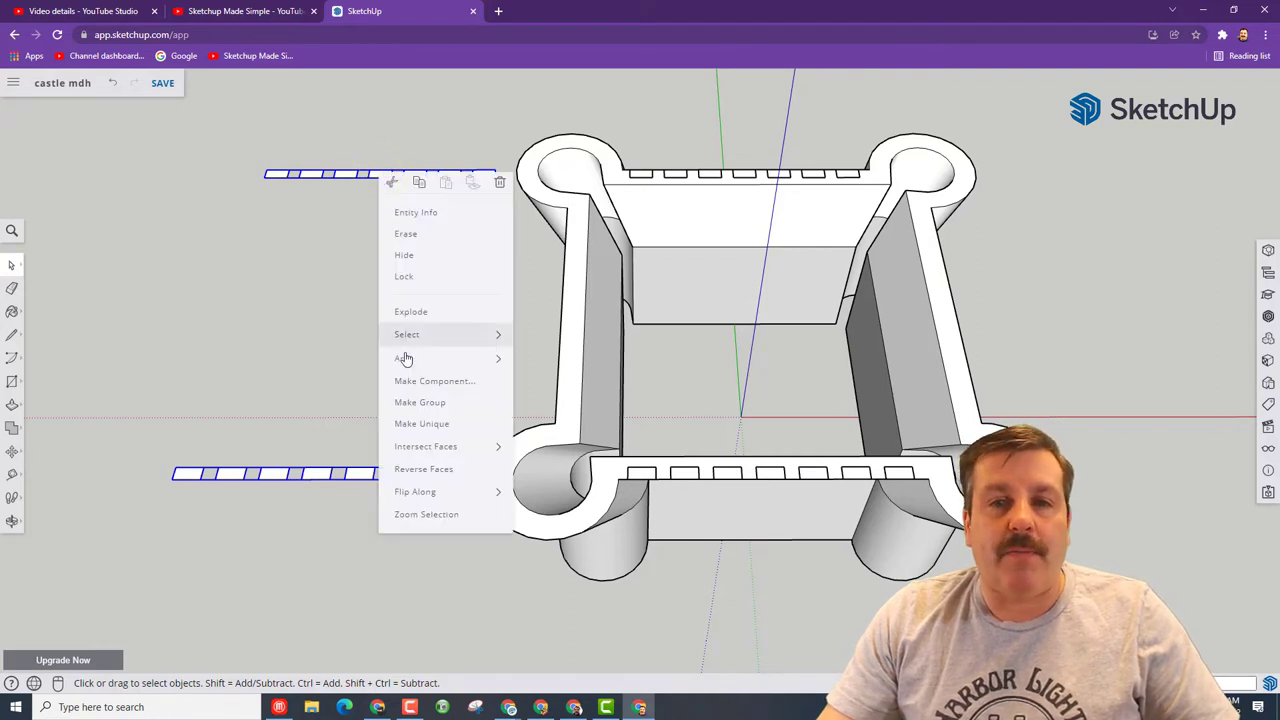
left_click(415, 401)
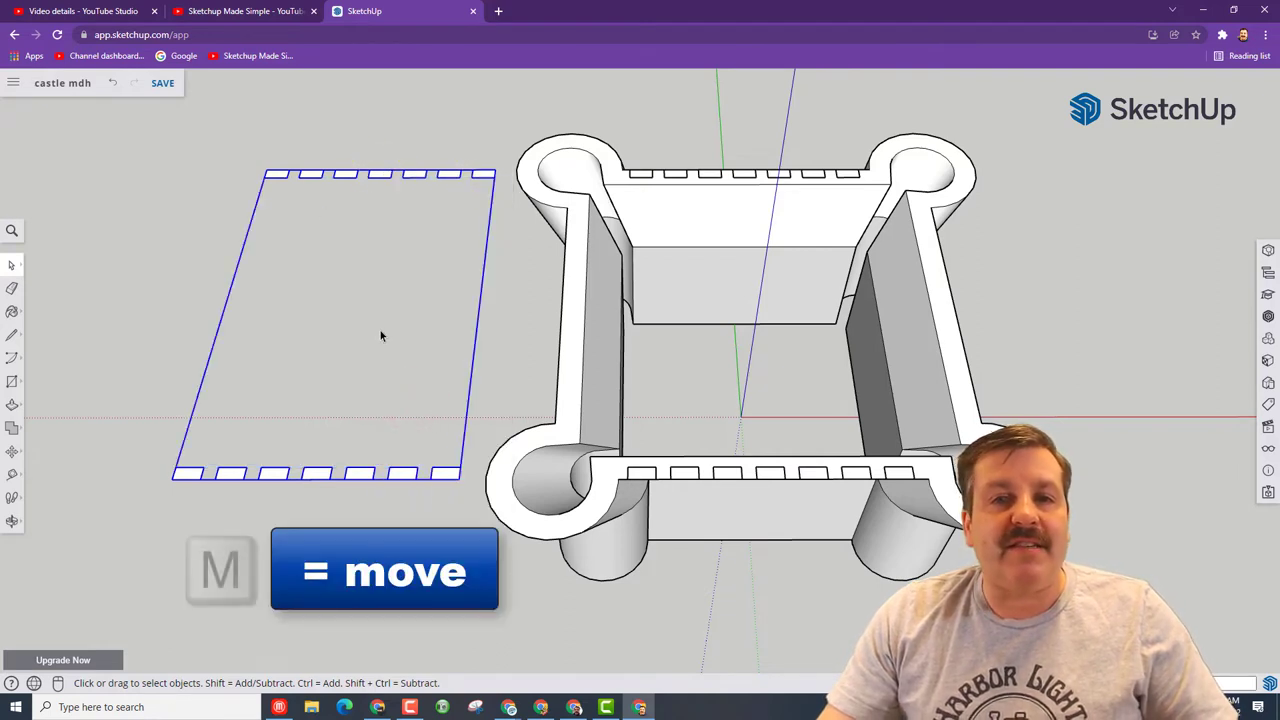
Step: Rotate the face 90° and move it onto the castle corner so notches line both side walls
key("m")
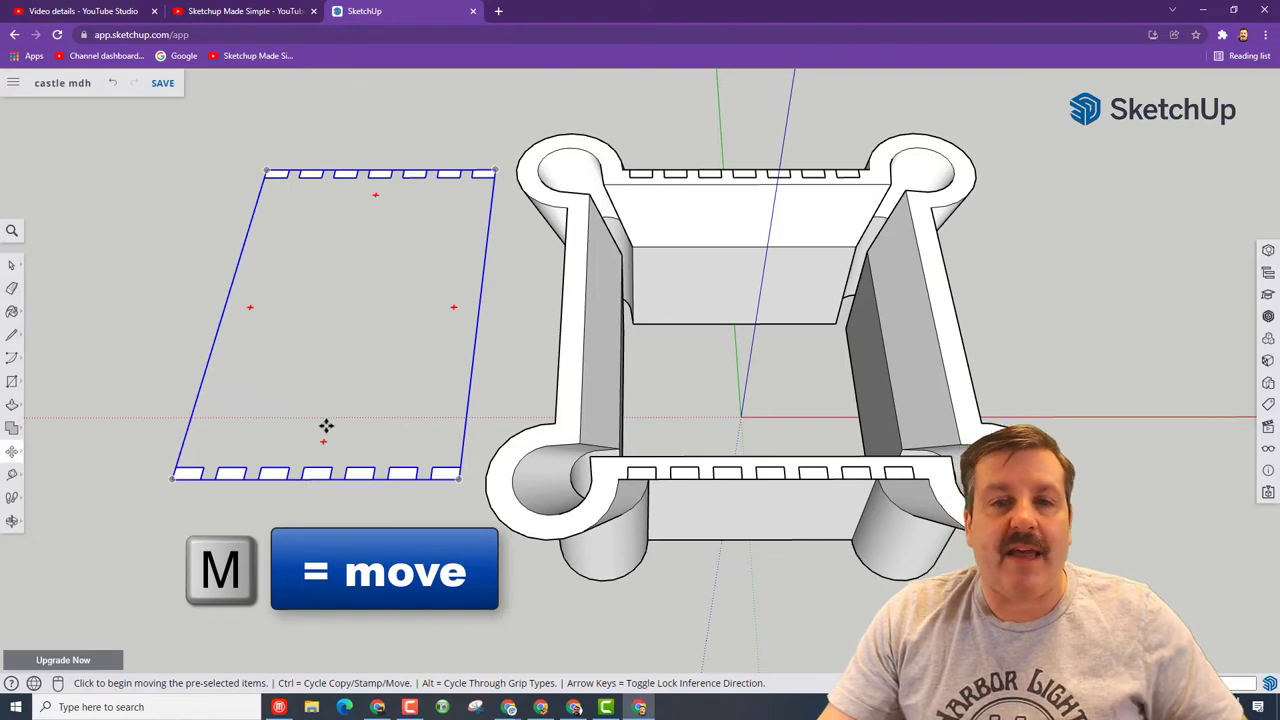
left_click(323, 438)
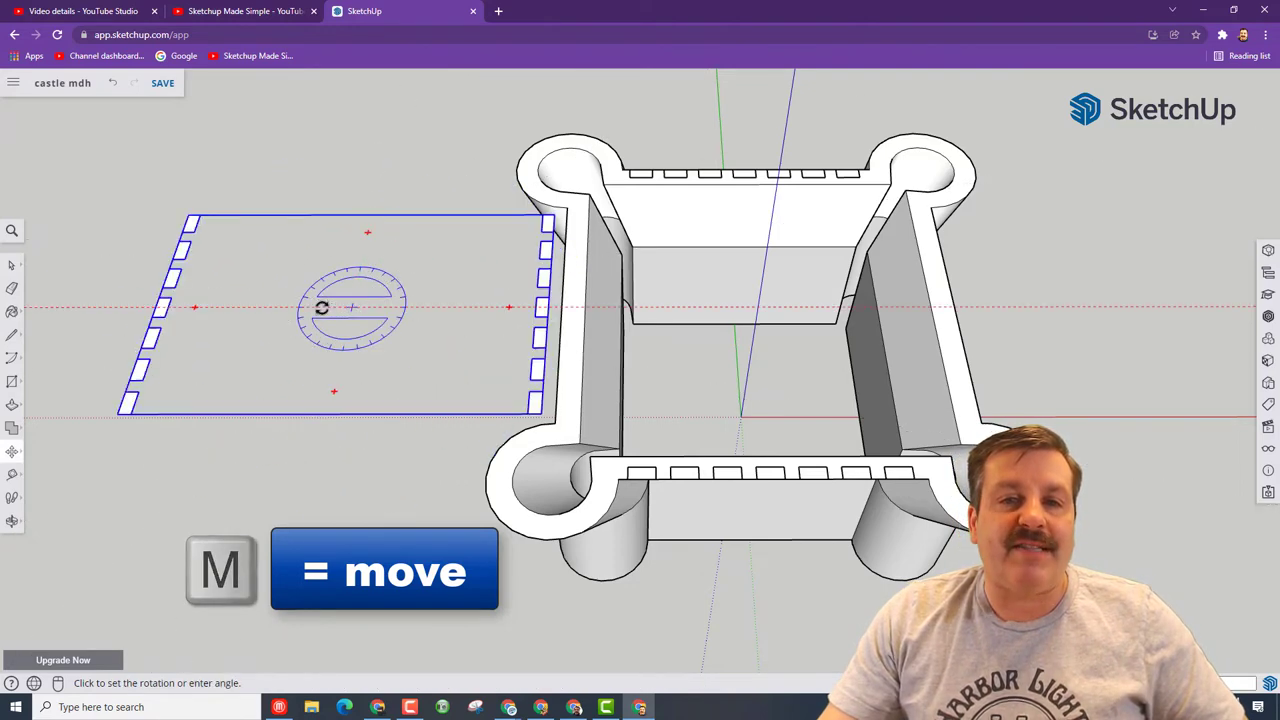
left_click(314, 309)
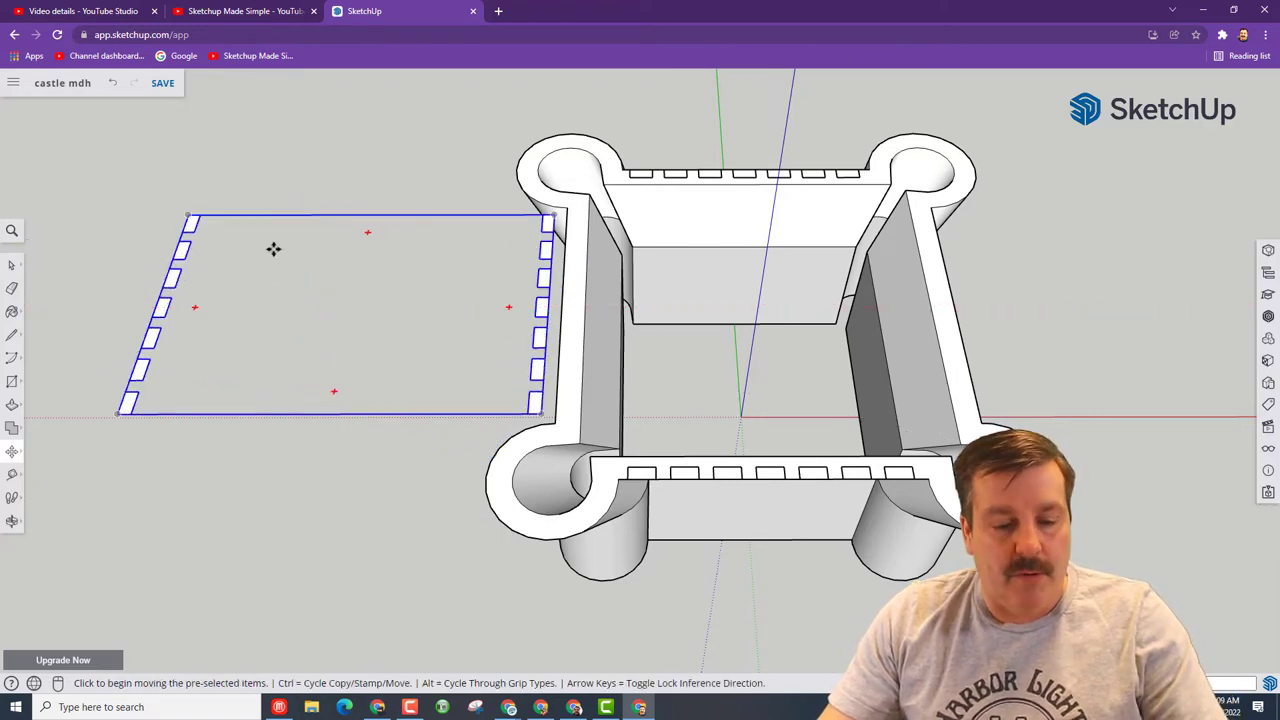
left_click(191, 215)
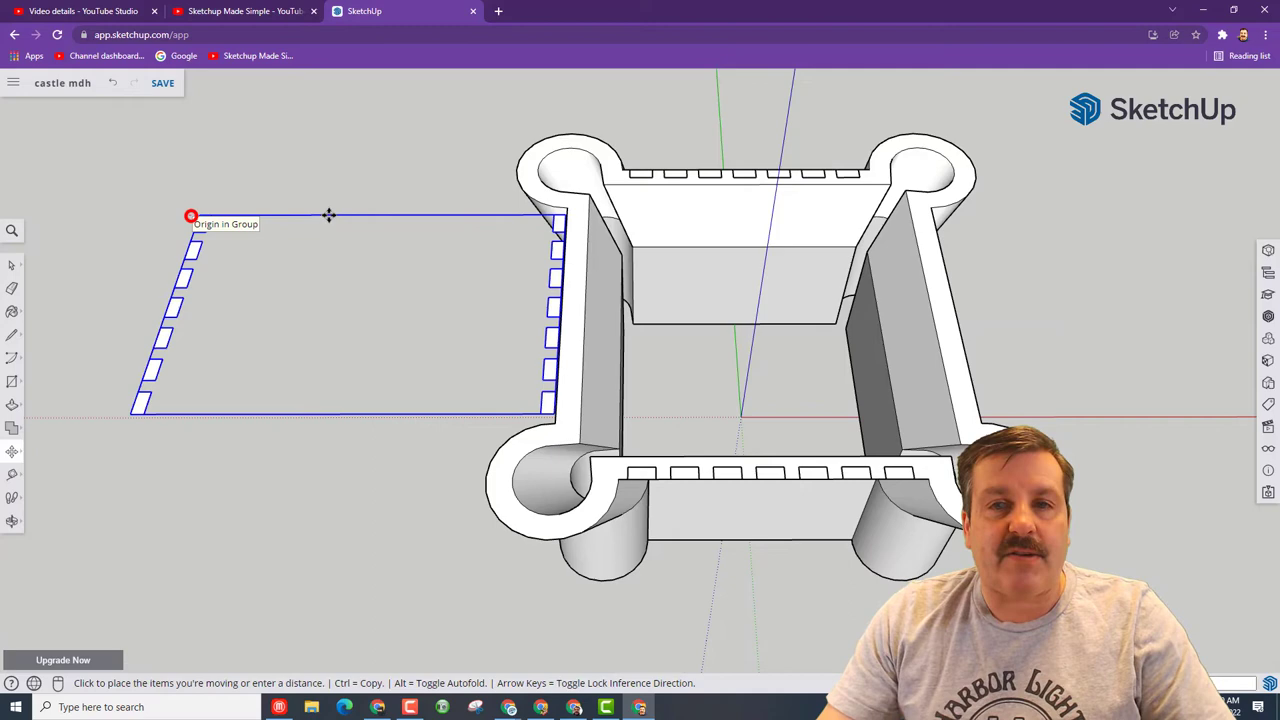
left_click(567, 217)
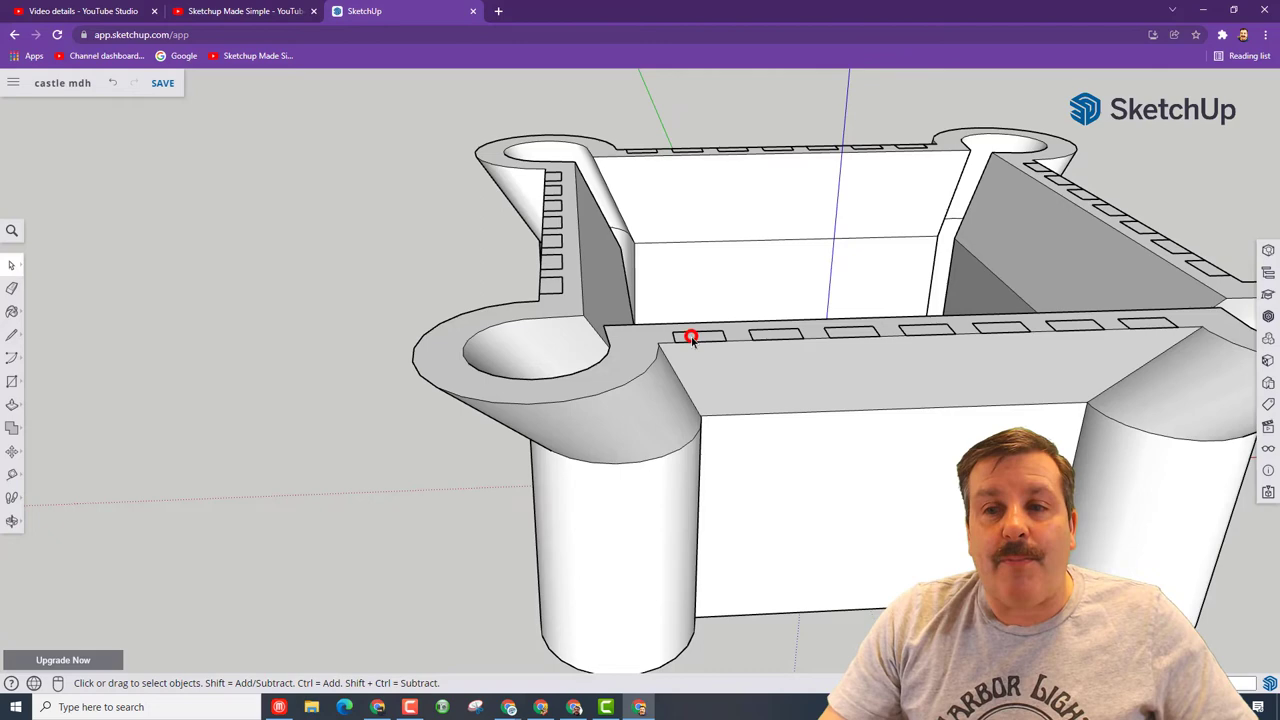
Step: Inside the notch group, push-pull the notch faces upward into battlement blocks
left_click(690, 337)
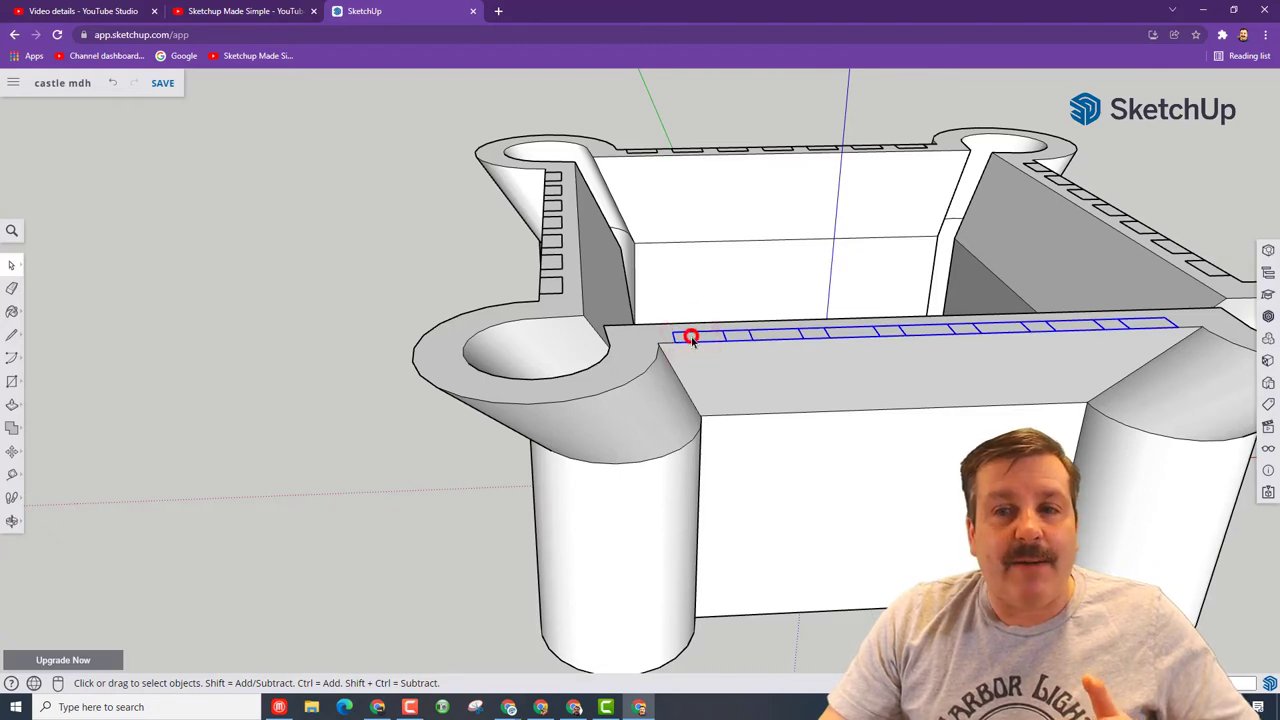
double_click(691, 338)
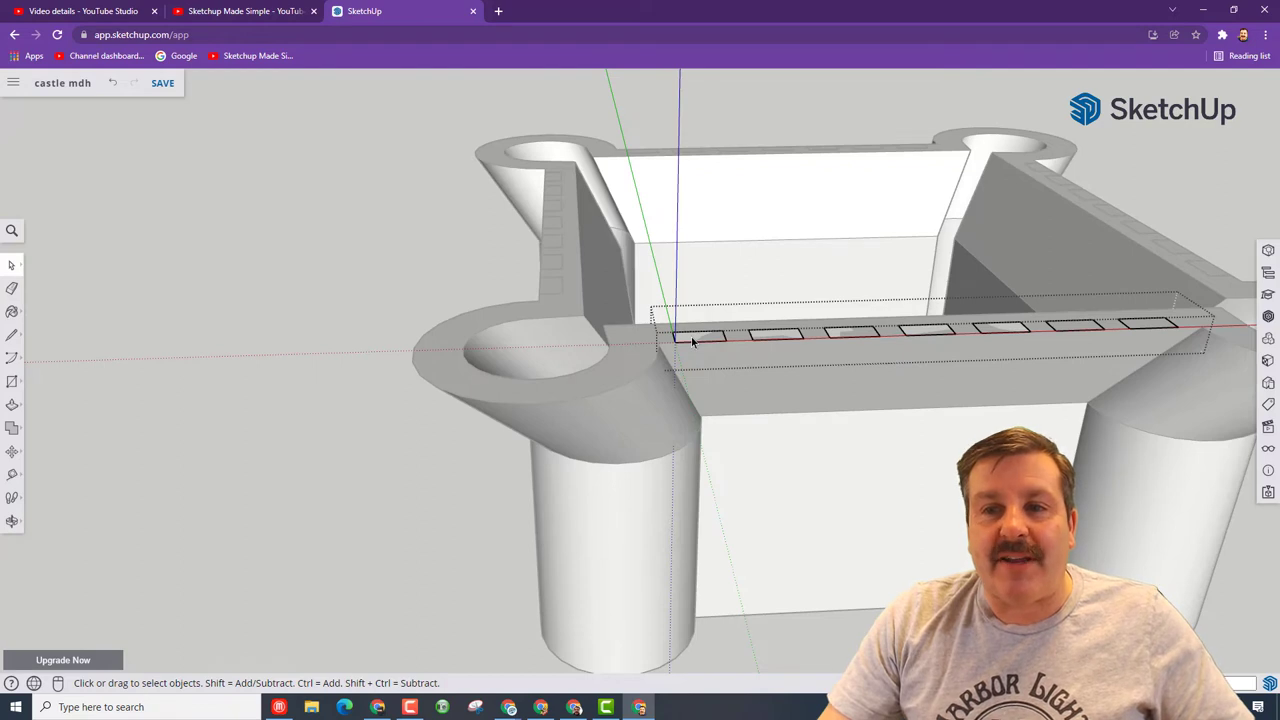
double_click(691, 337)
key("p")
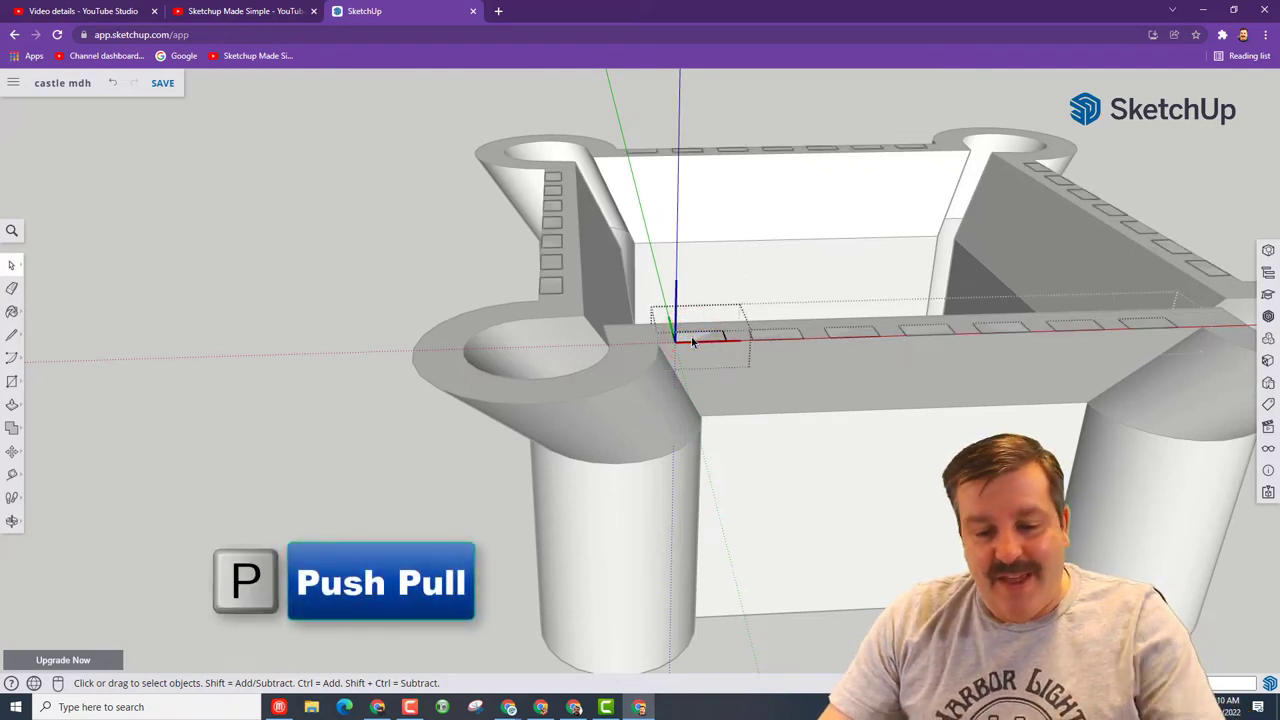
left_click(706, 339)
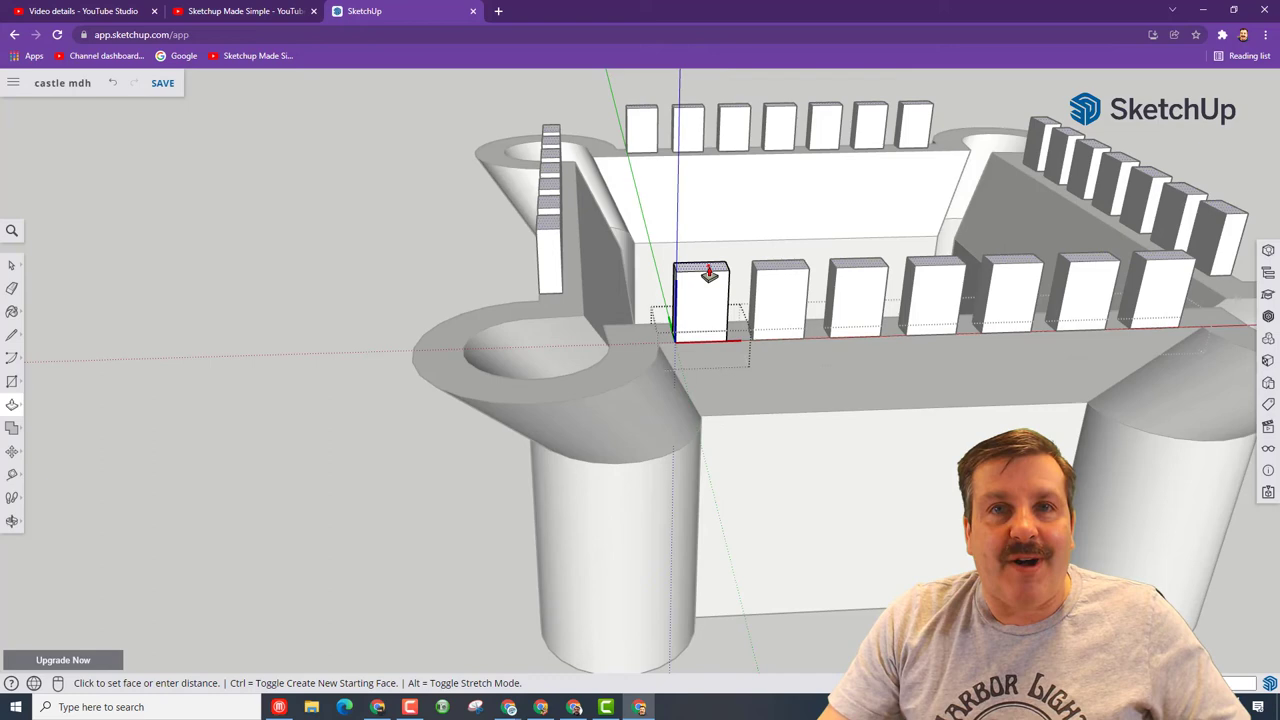
left_click(708, 270)
scroll(686, 300, "up", 3)
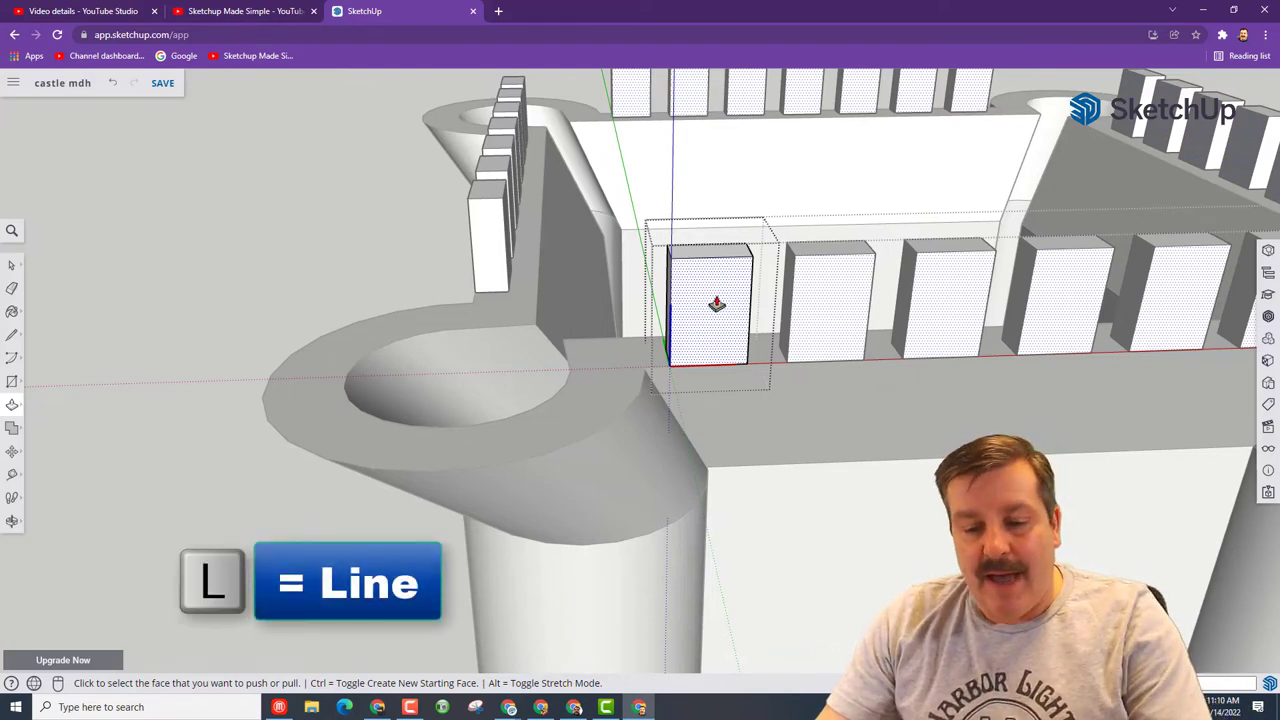
Step: Draw two diagonal lines meeting at the top midpoint of the front battlement face
key("l")
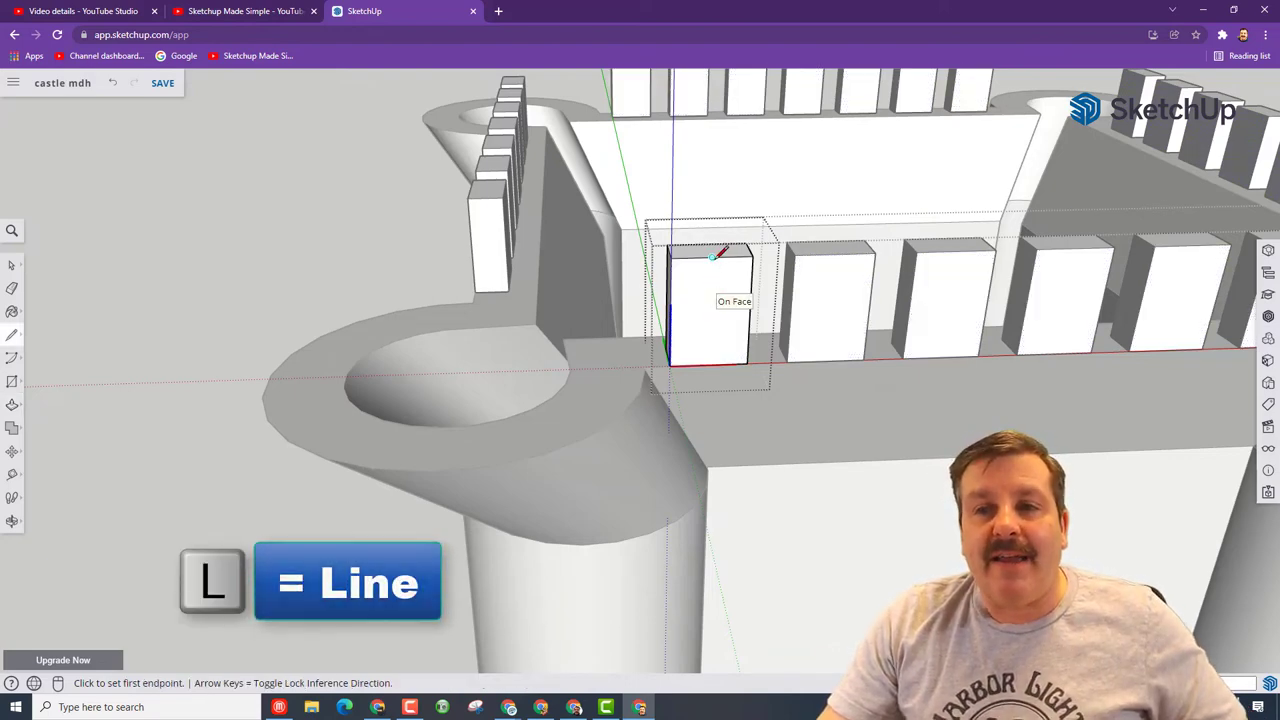
left_click(711, 258)
left_click(671, 296)
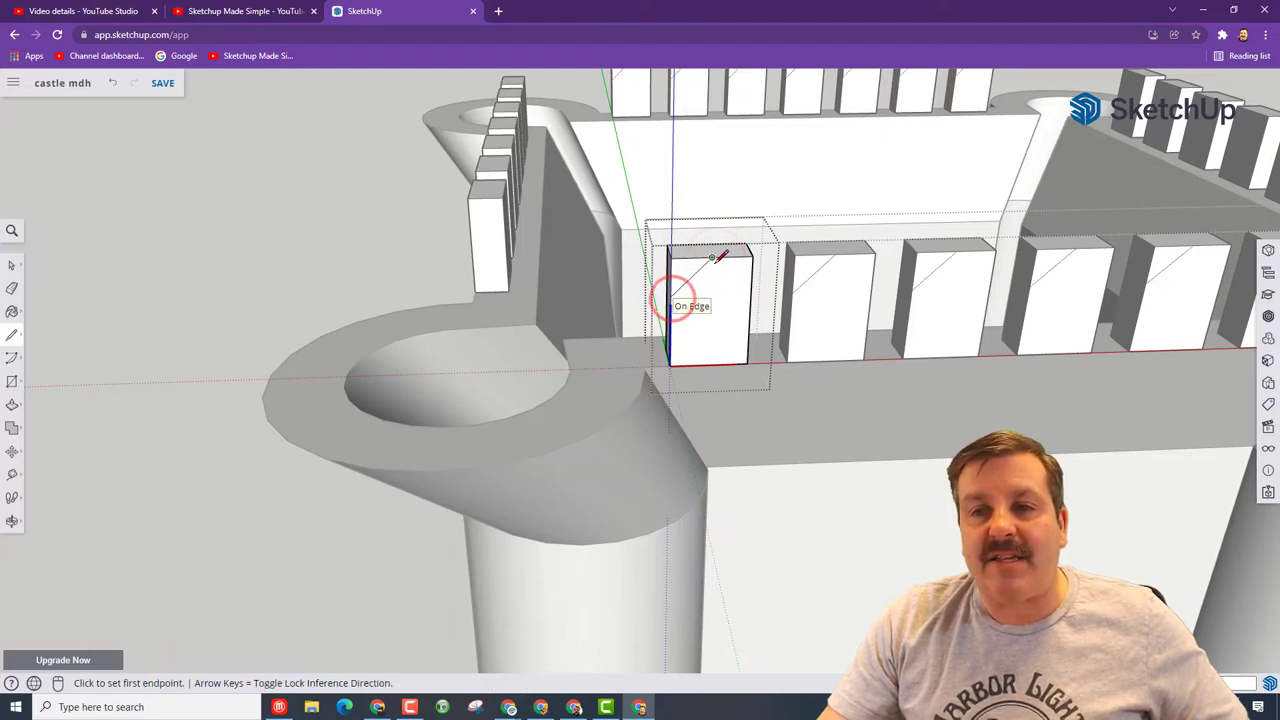
left_click(713, 258)
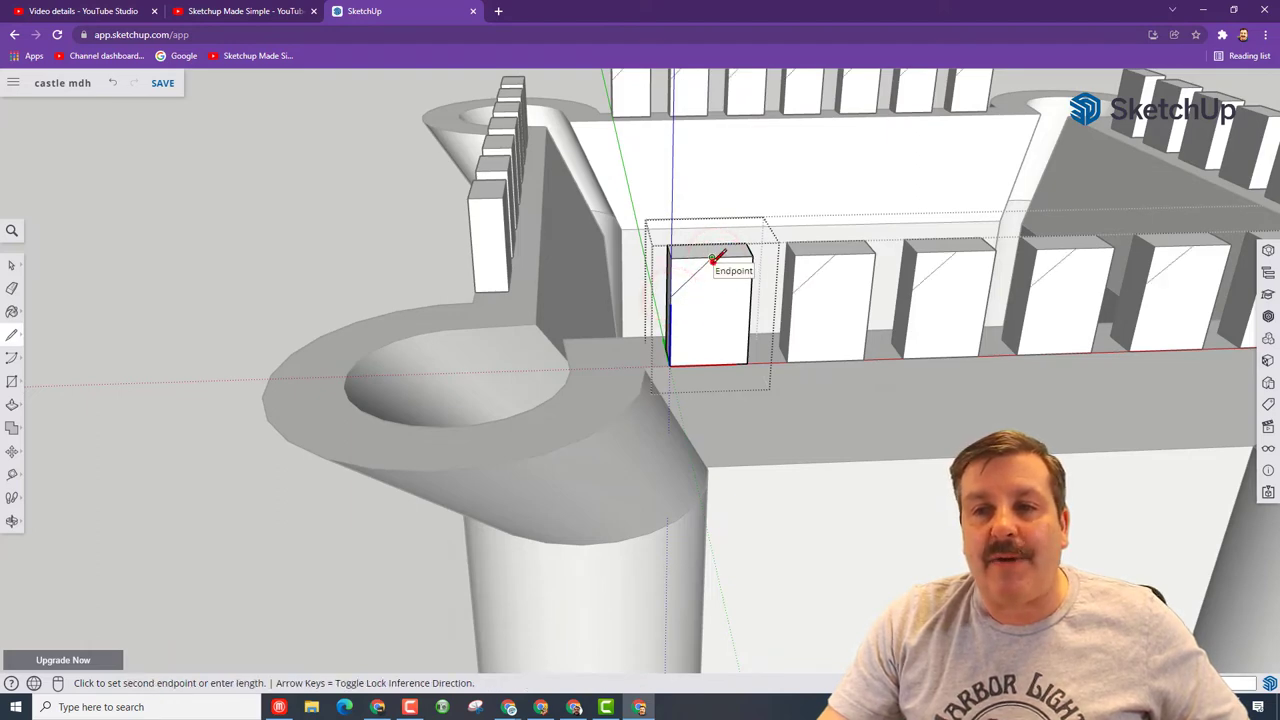
left_click(749, 298)
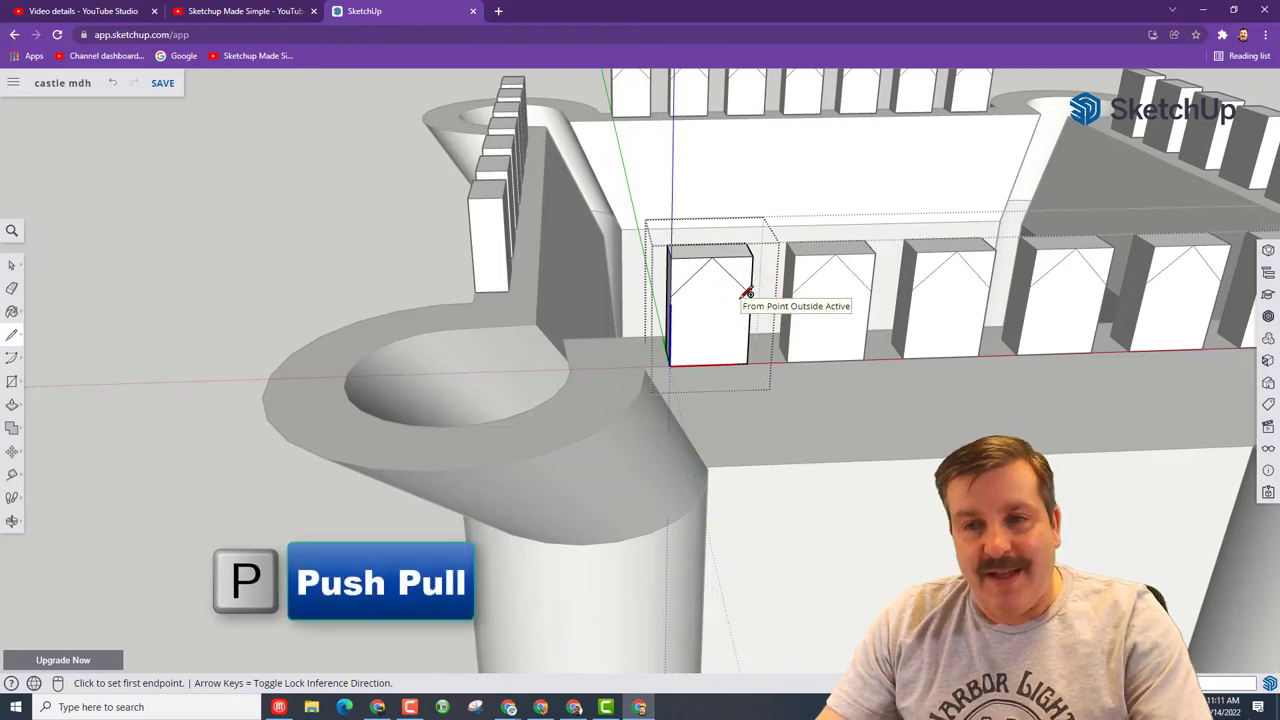
Step: Push away both top corner triangles so the battlements form peaked tops
key("p")
left_click(737, 276)
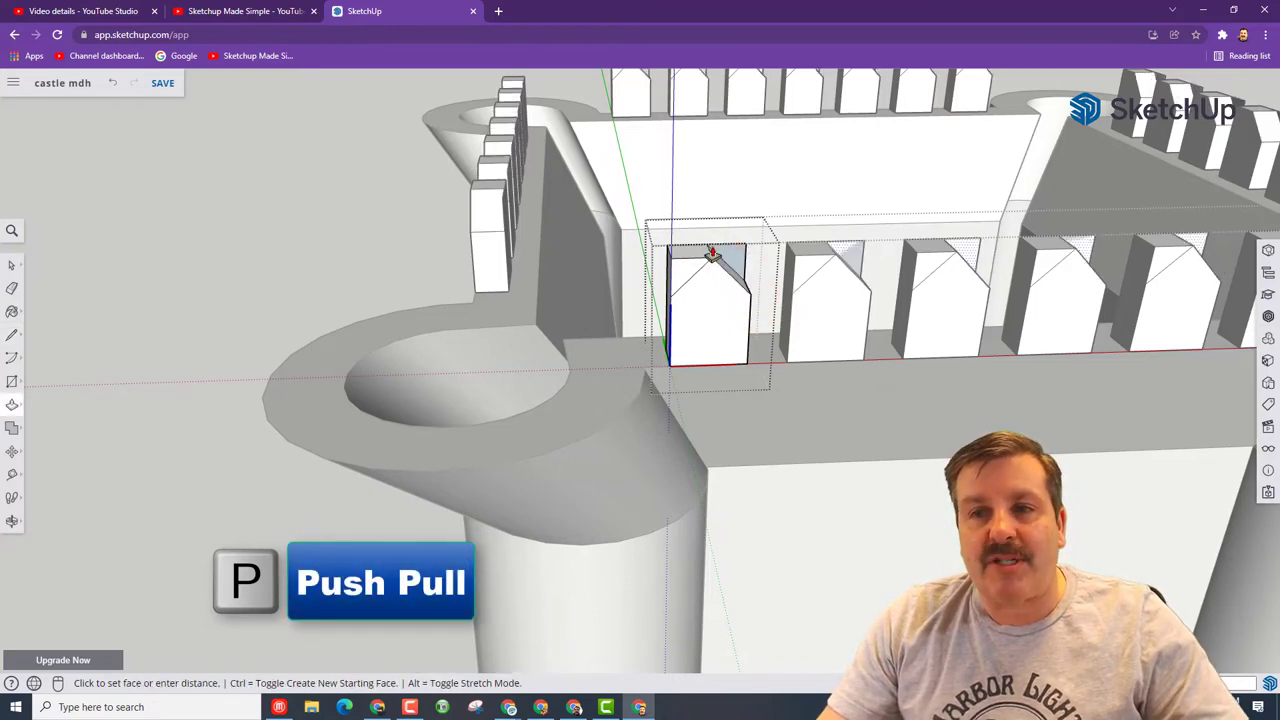
left_click(710, 250)
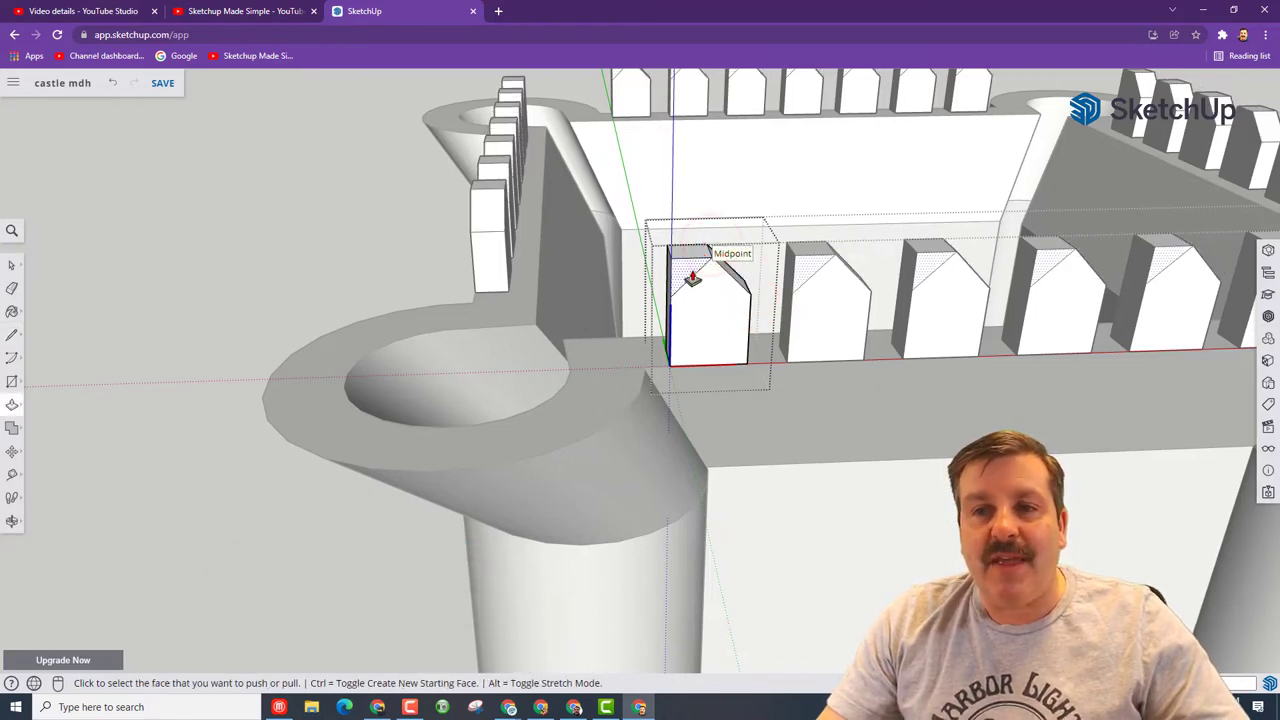
left_click(692, 267)
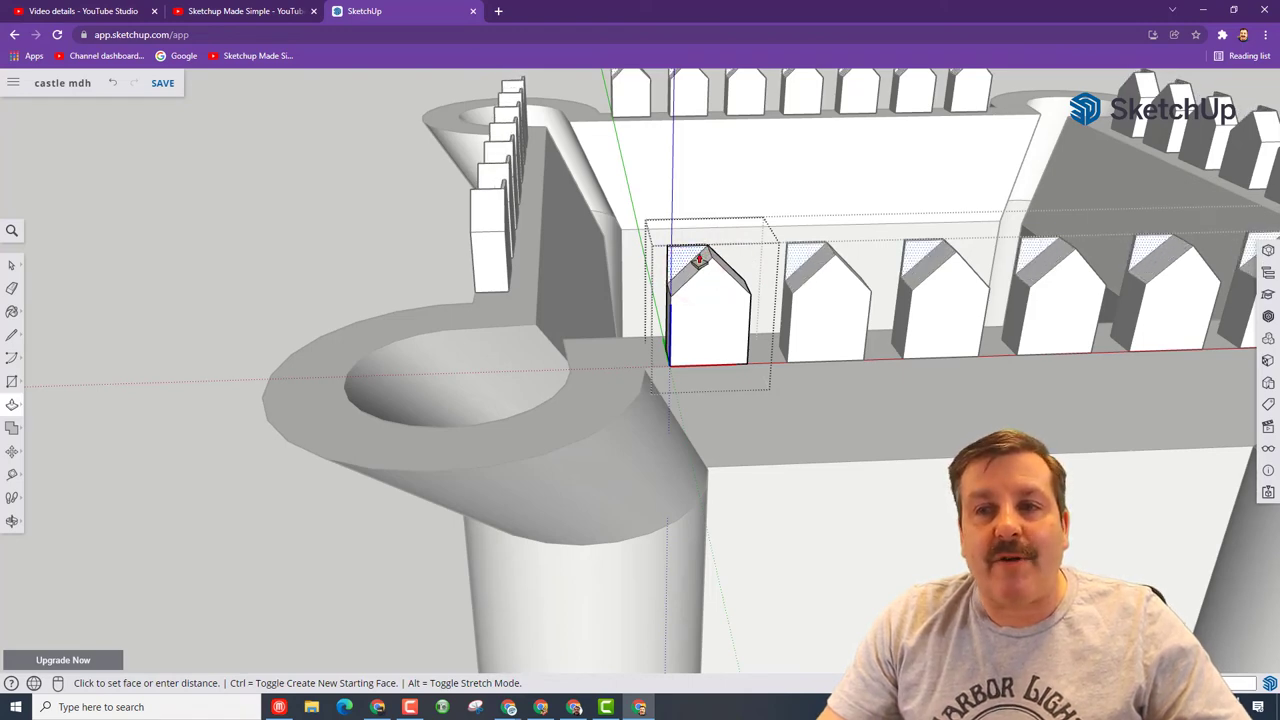
left_click(707, 244)
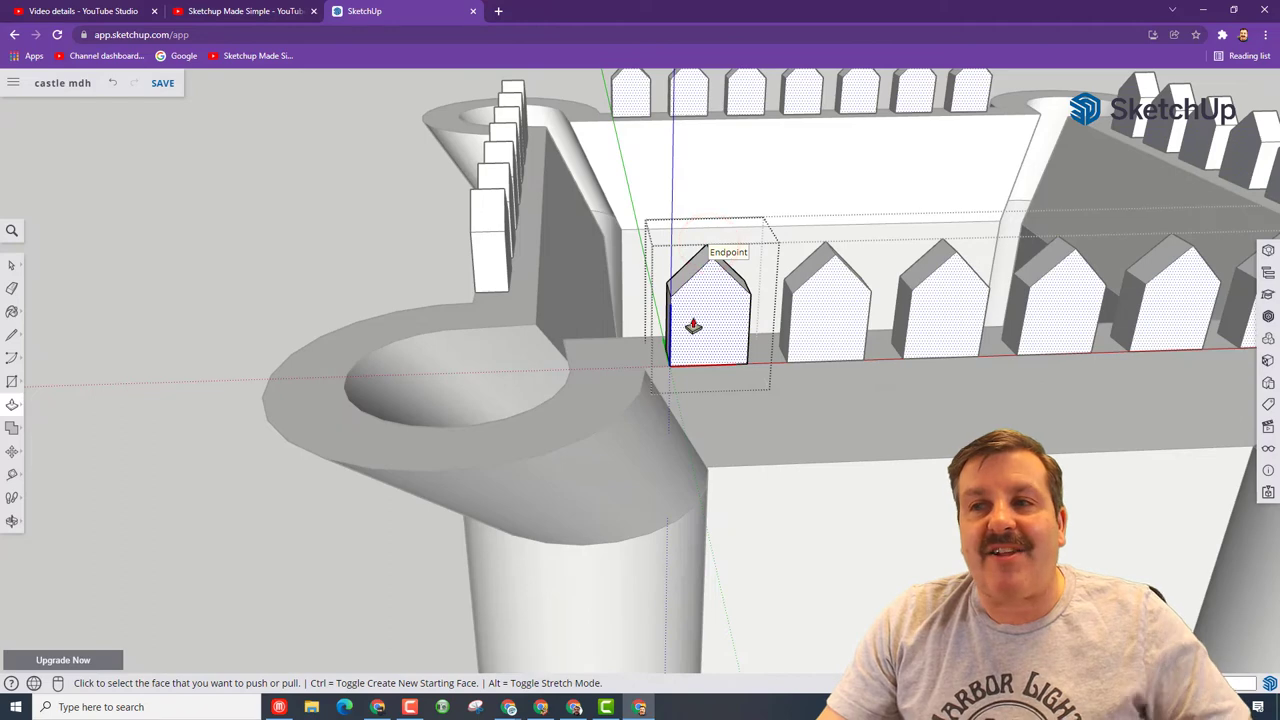
scroll(700, 312, "down", 3)
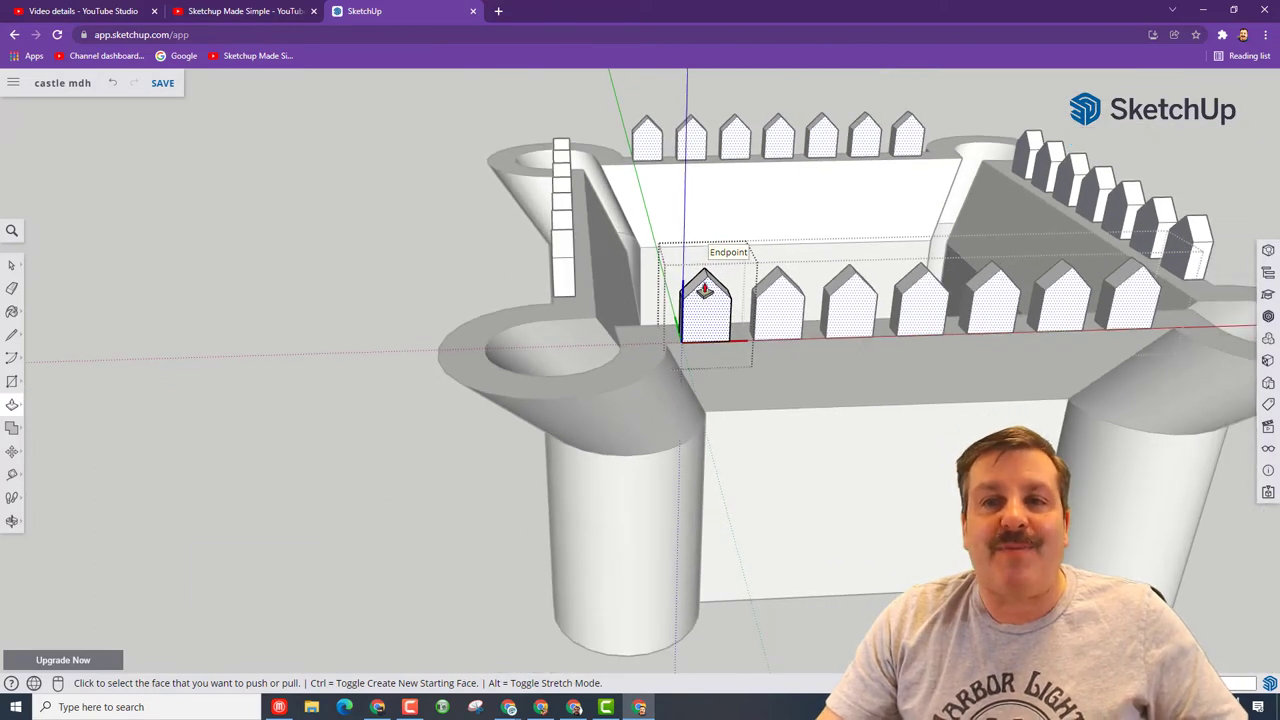
key("space")
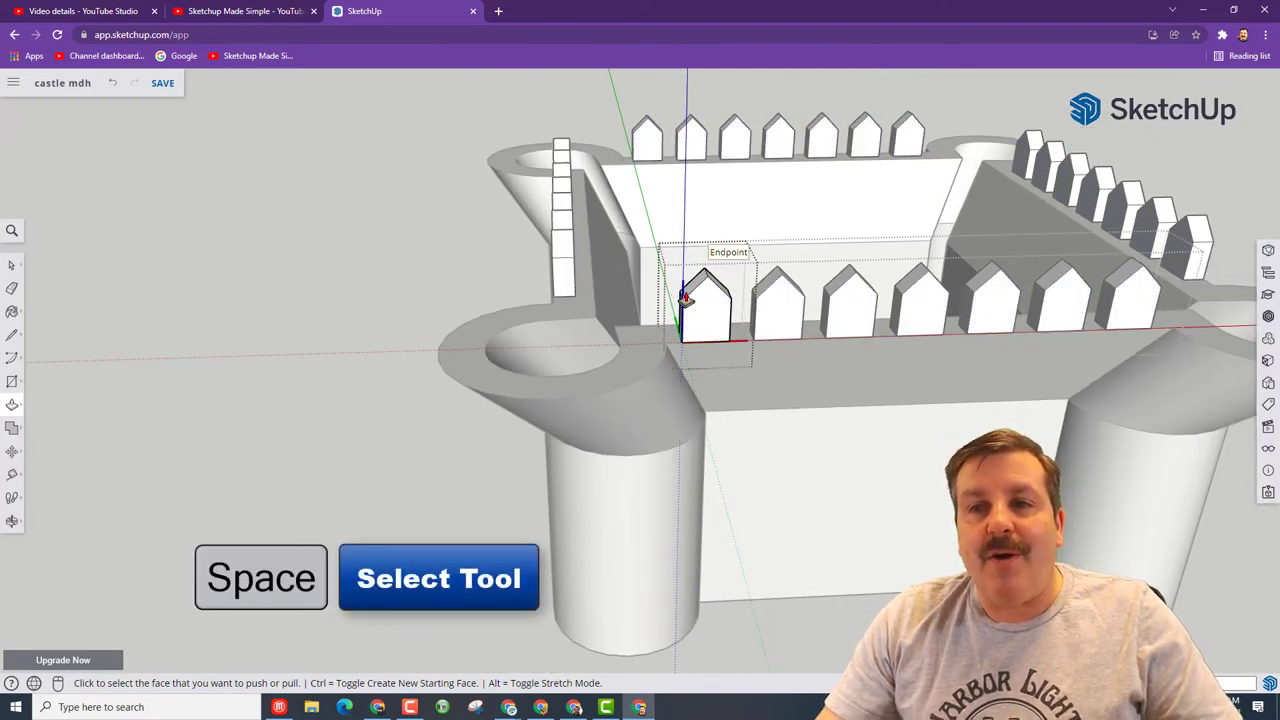
Step: Select every battlement on the castle
key("space")
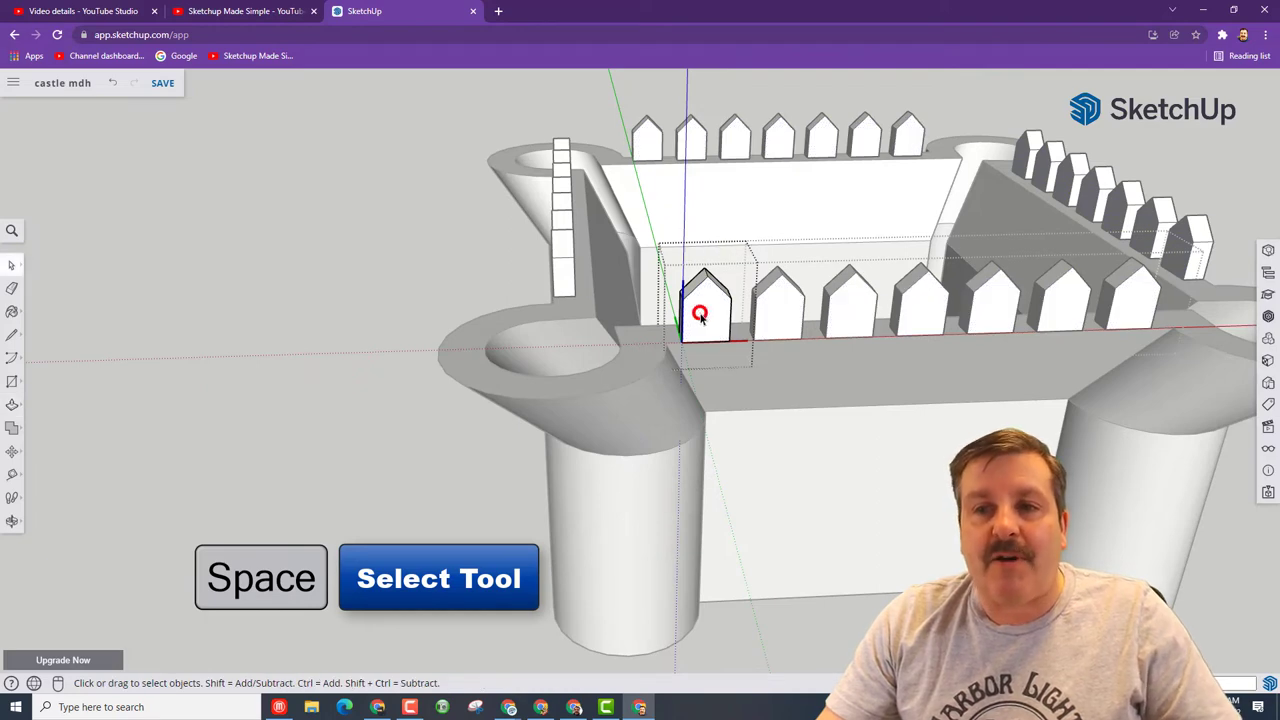
left_click(700, 314)
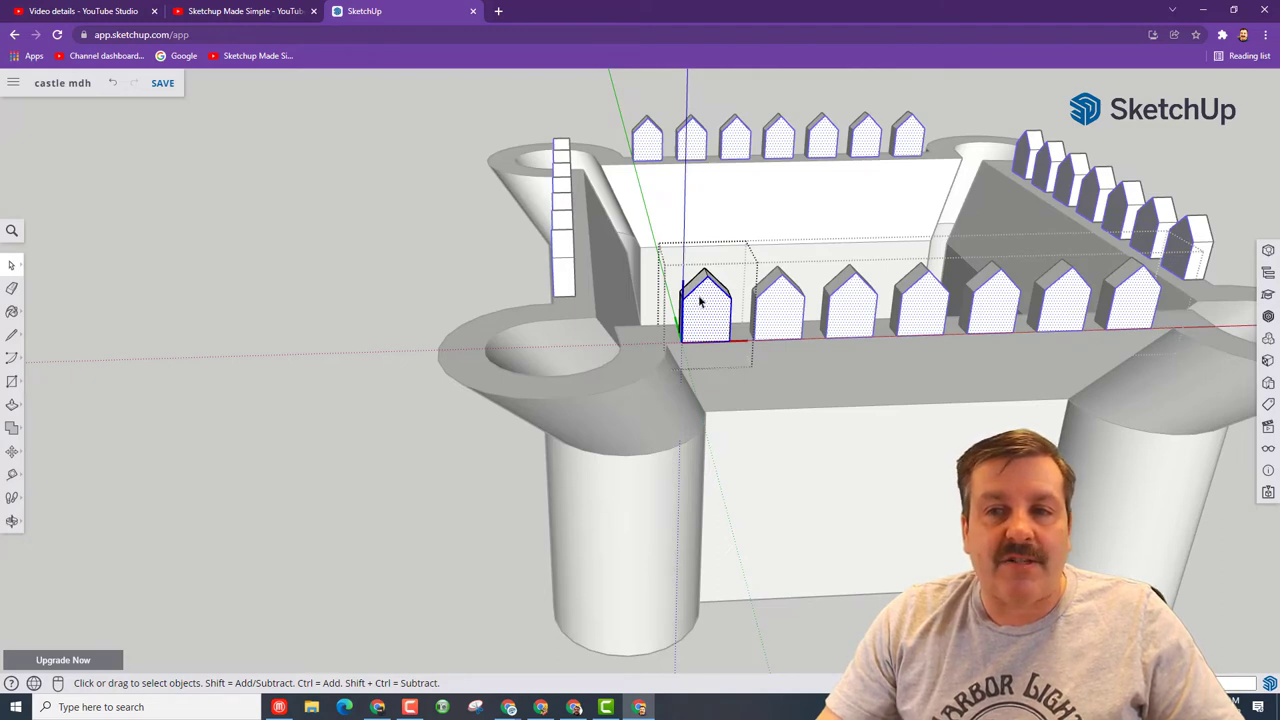
triple_click(709, 296)
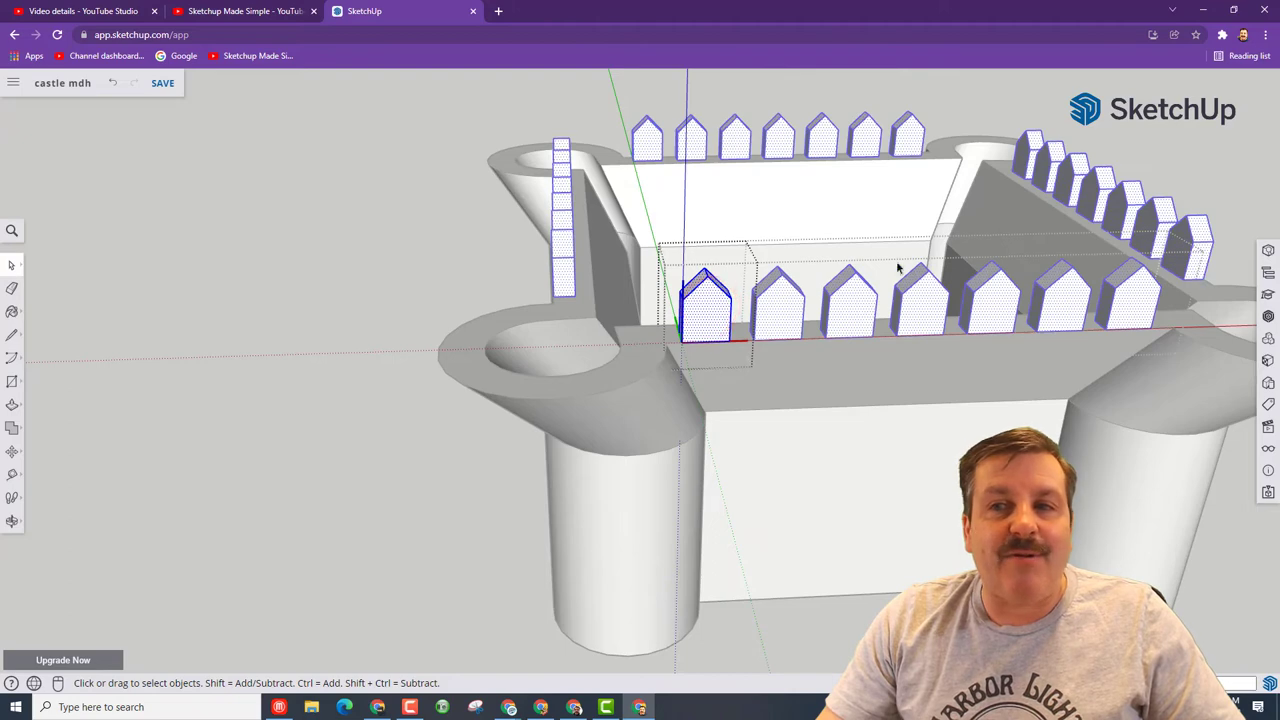
Step: Paint the battlements with Brick Antique 02 from Brick, Cladding and Siding materials
left_click(1268, 362)
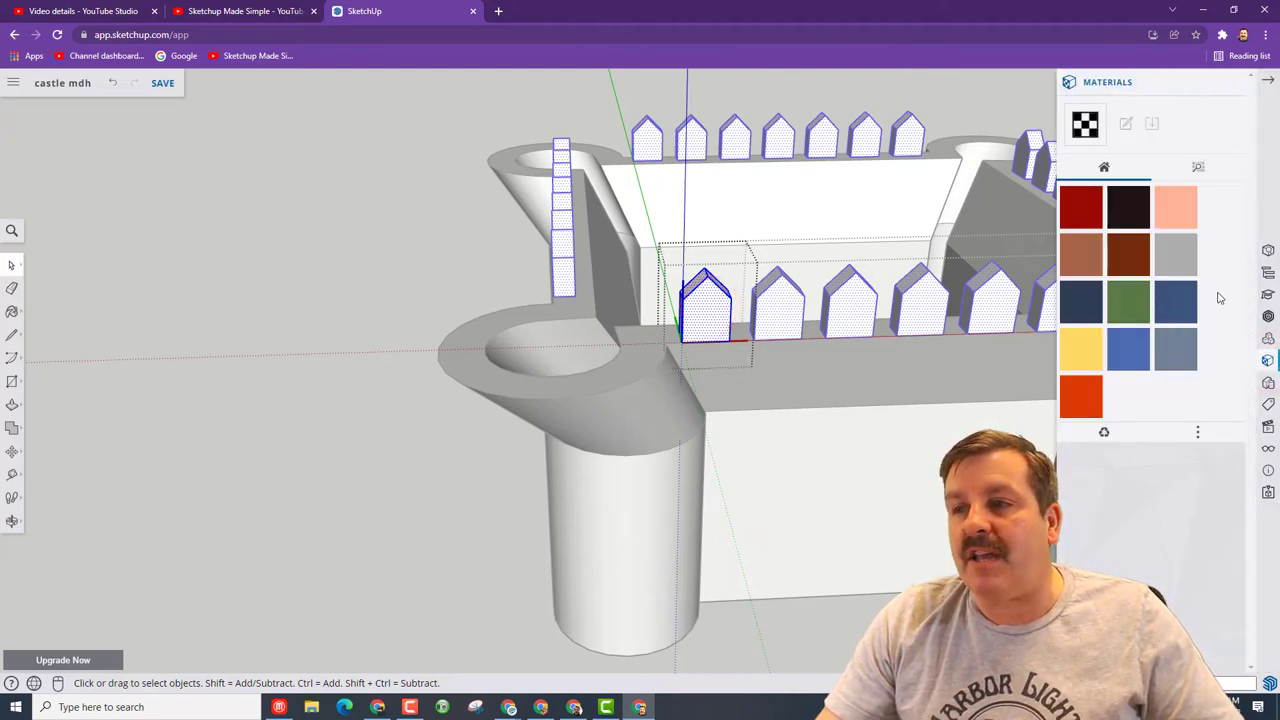
left_click(1195, 168)
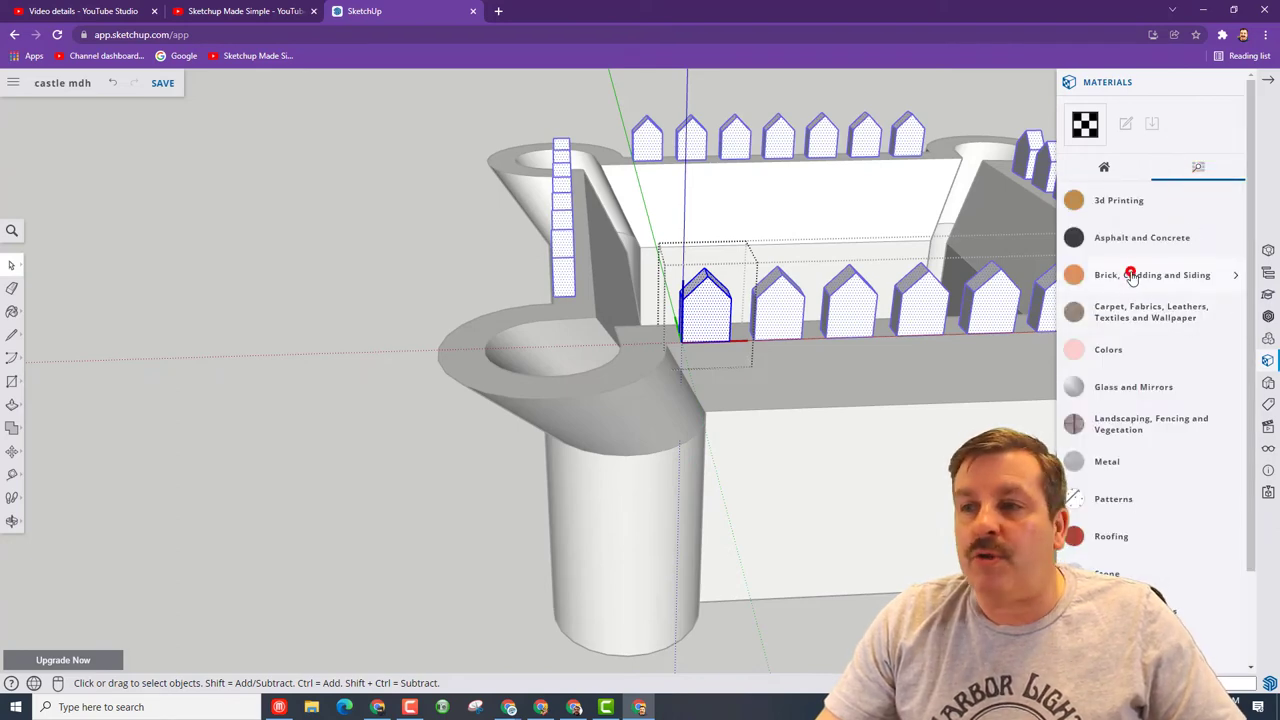
left_click(1131, 276)
left_click(1212, 366)
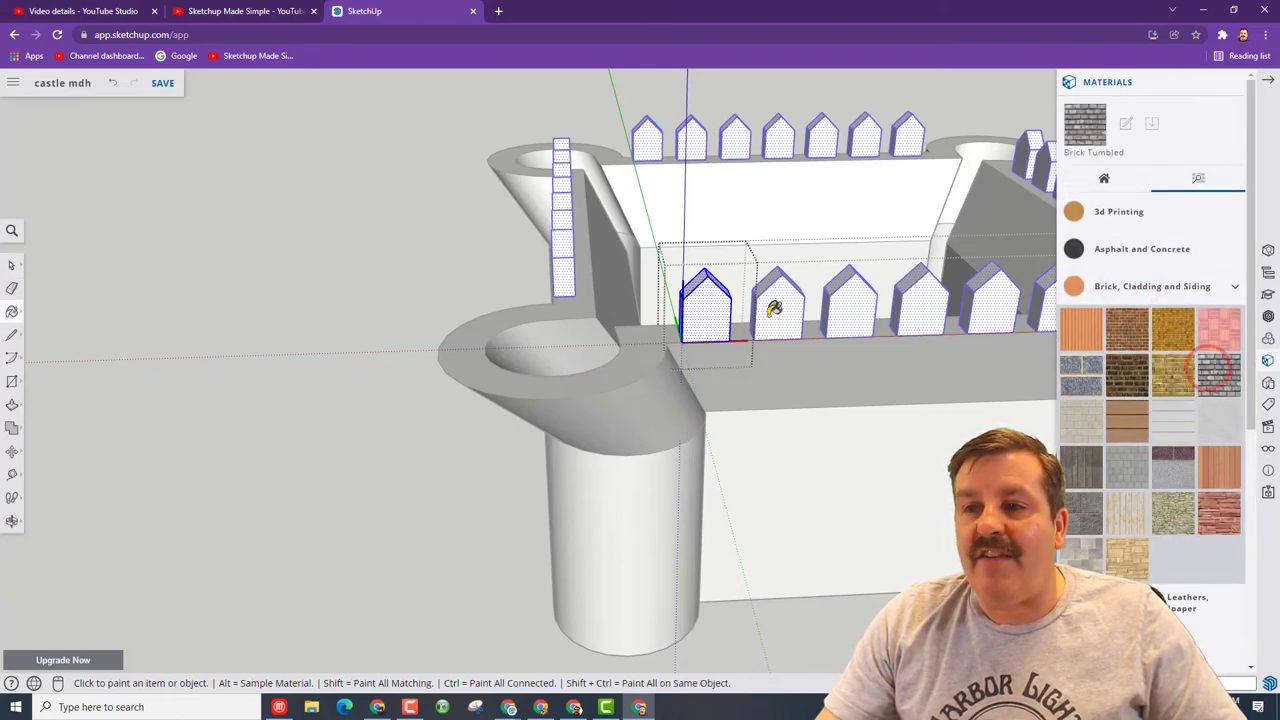
left_click(706, 316)
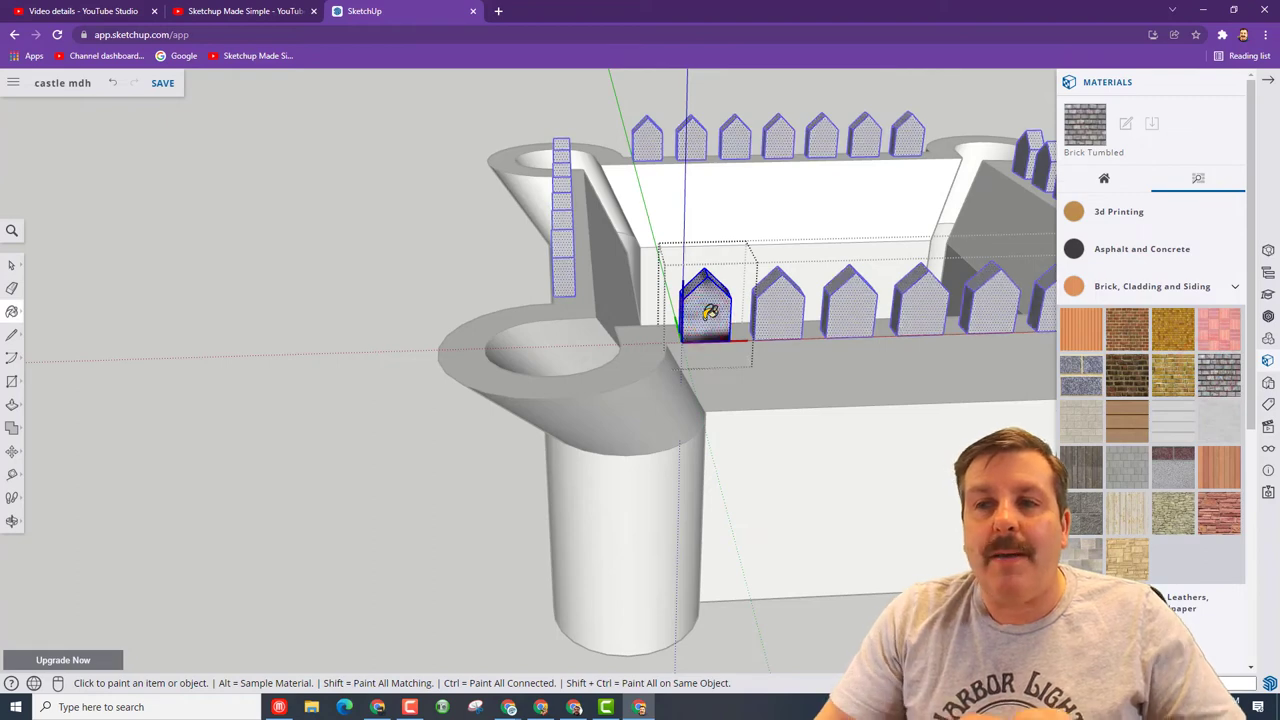
left_click(1203, 366)
left_click(712, 310)
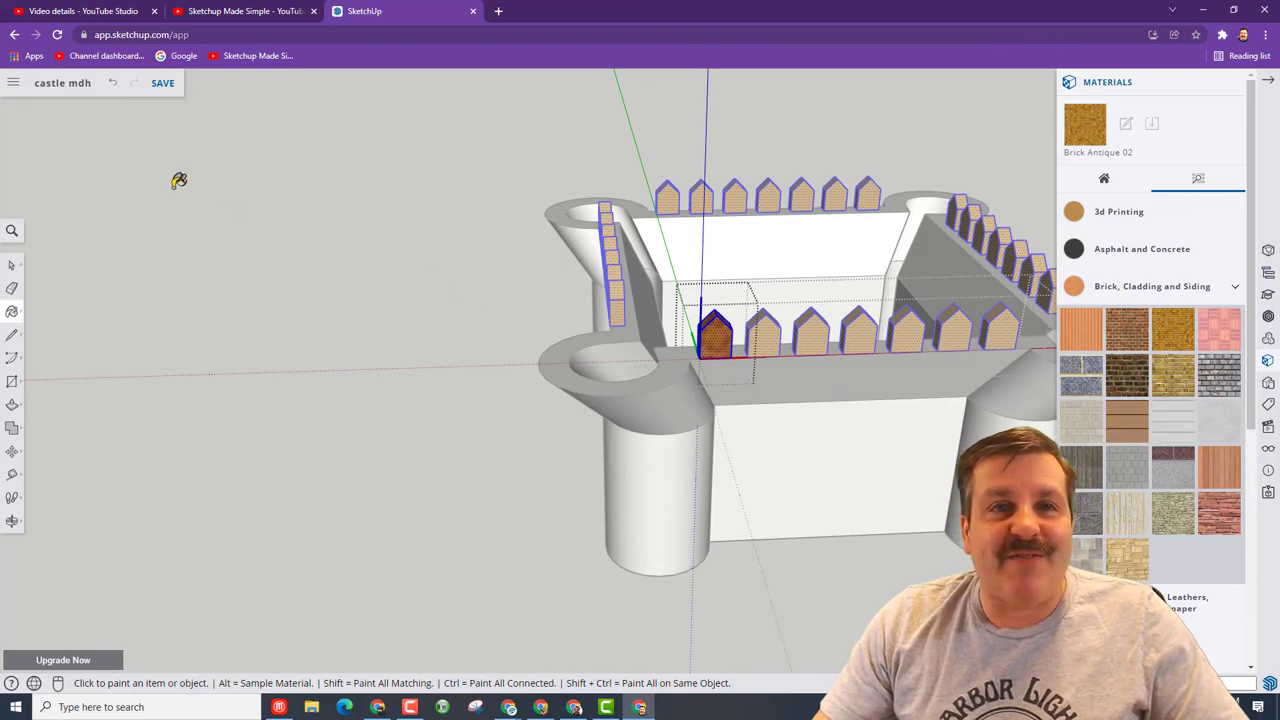
key("space")
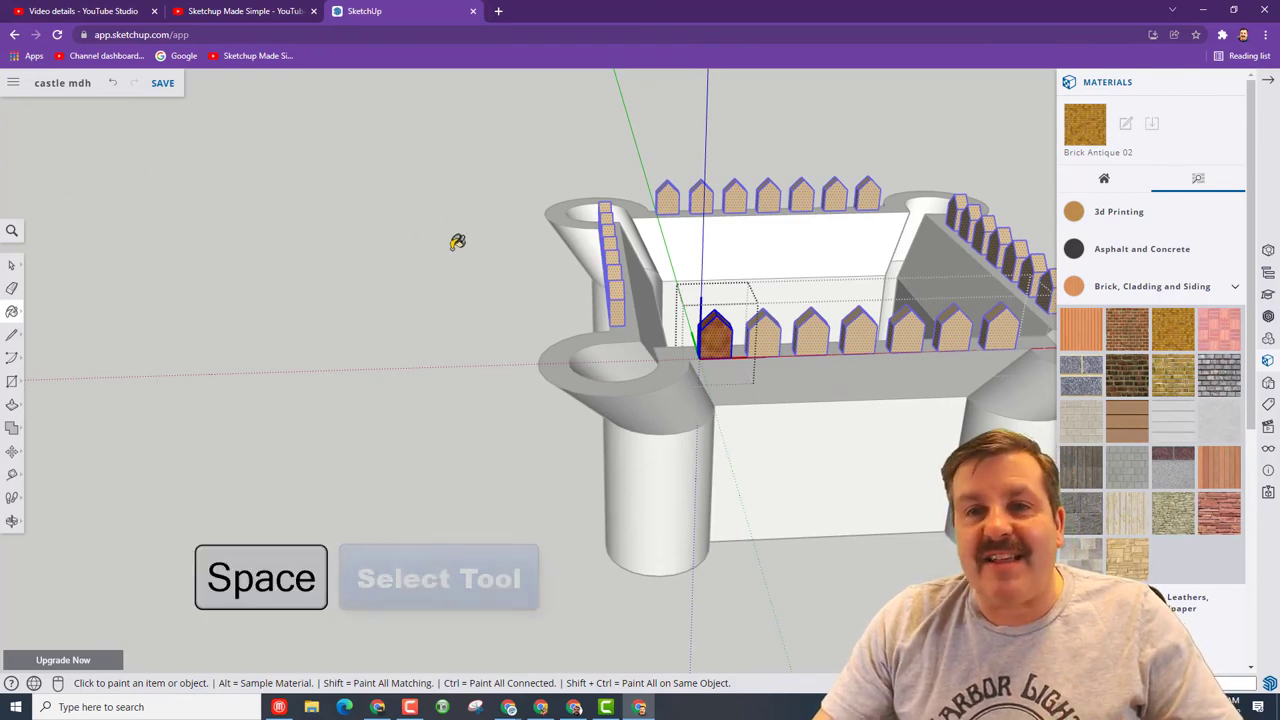
Step: Deselect the battlements and leave the battlement group
left_click(380, 225)
left_click(427, 340)
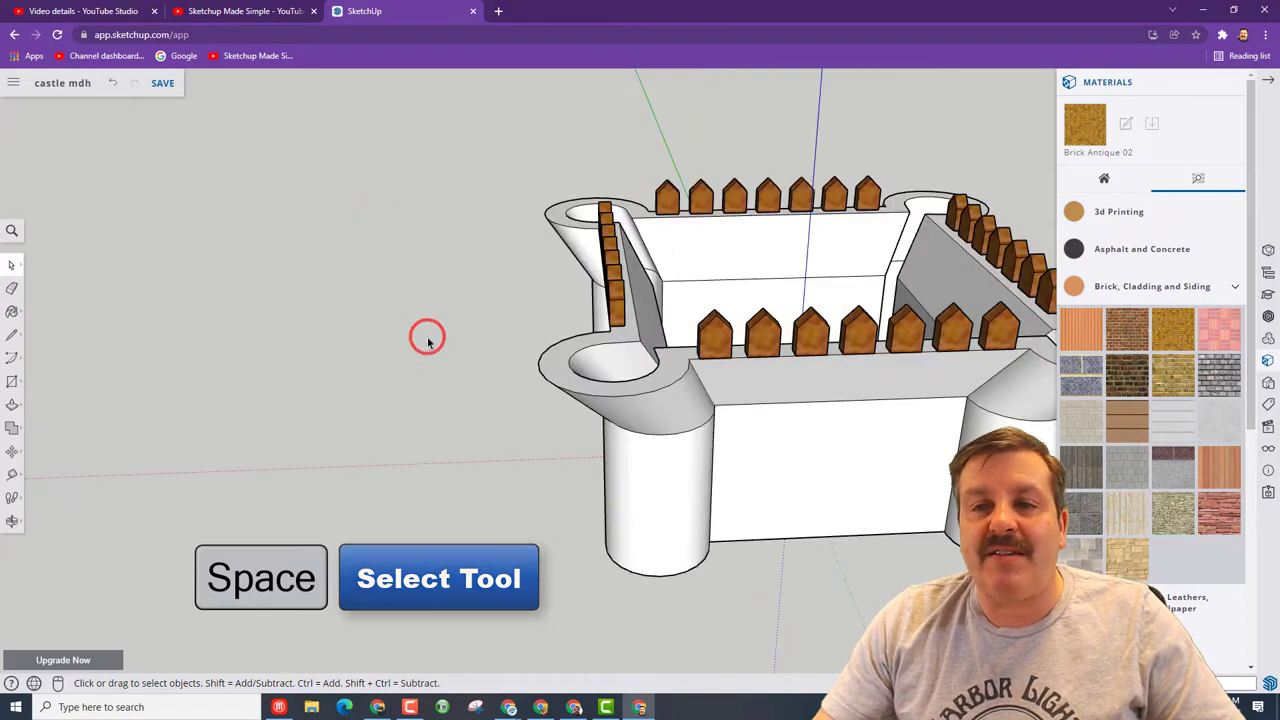
right_click(336, 431)
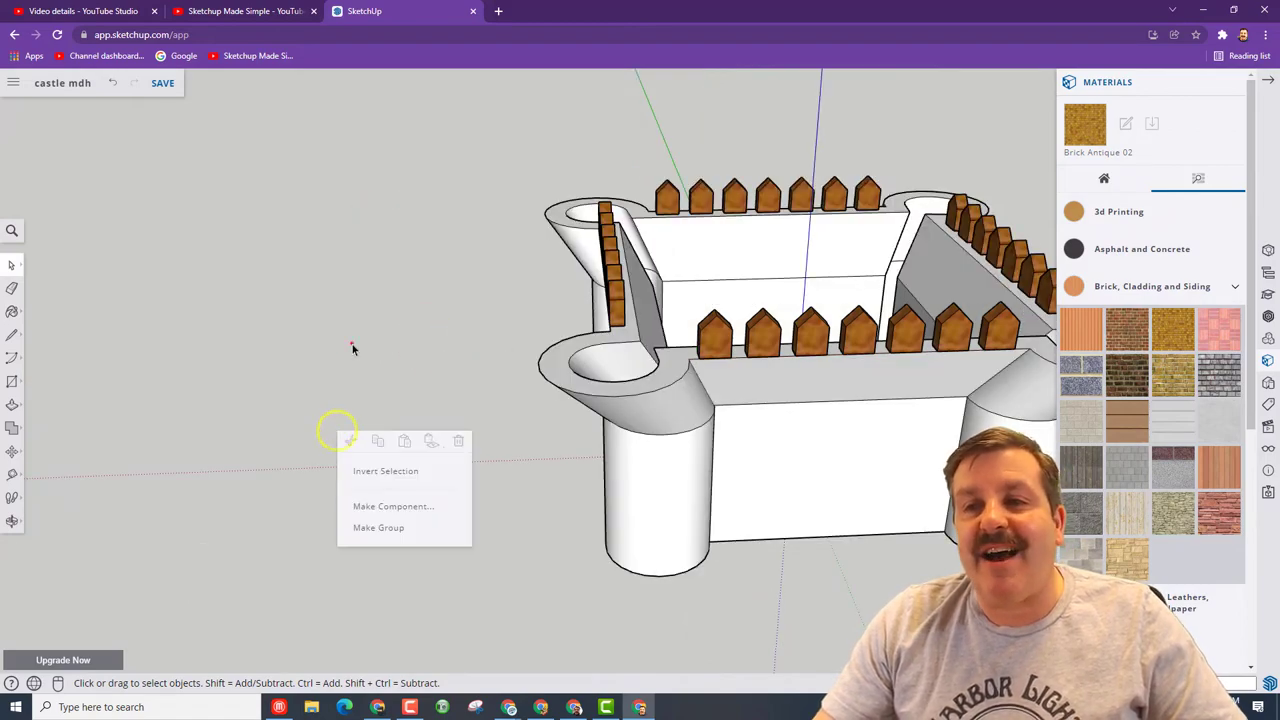
middle_click_drag(350, 345, 389, 334)
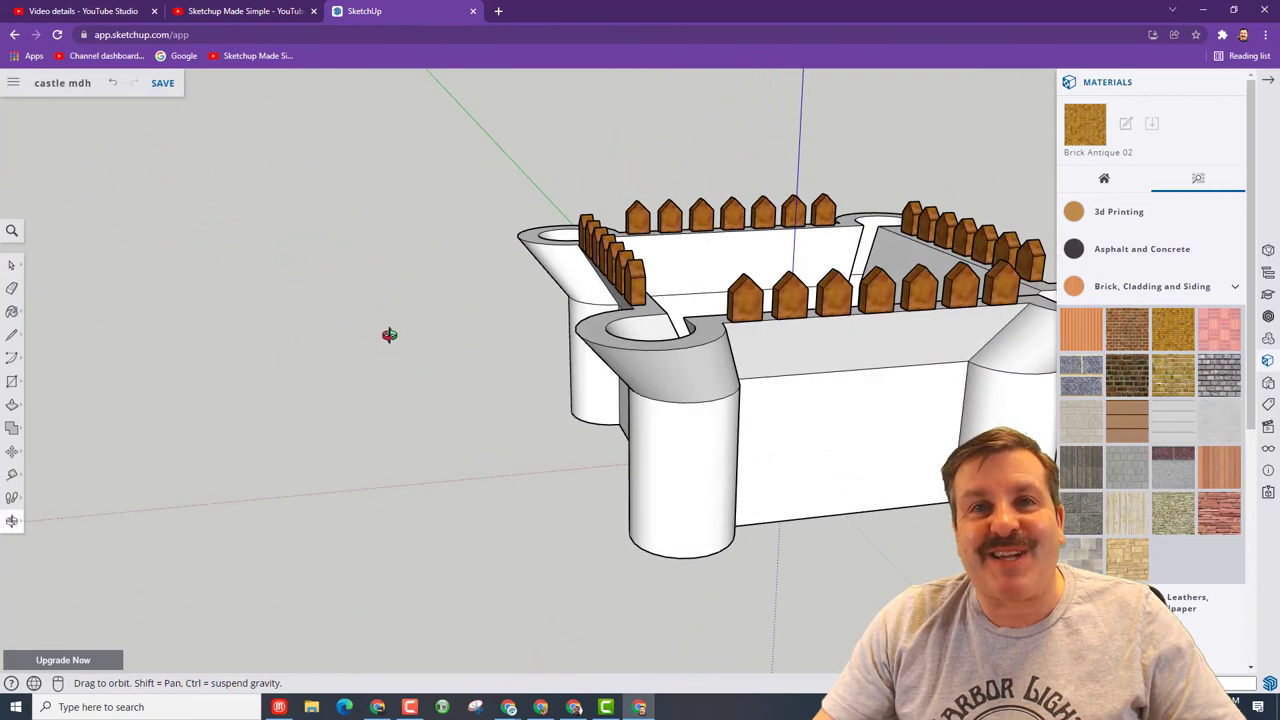
Step: Orbit the castle round until the long front wall faces the view head-on
left_click(403, 21)
key("o")
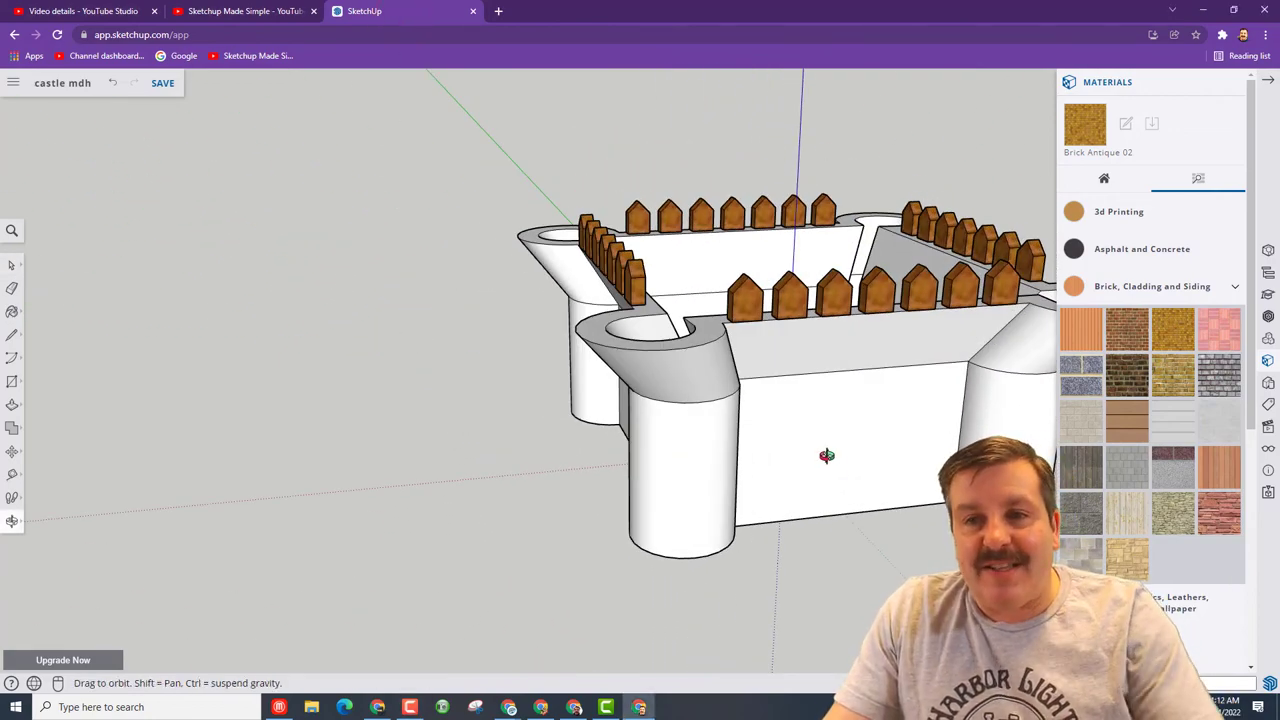
left_click_drag(834, 468, 418, 446)
left_click_drag(826, 521, 617, 517)
mouse_move(819, 601)
left_mouse_down()
mouse_move(725, 601)
mouse_move(704, 522)
left_mouse_up()
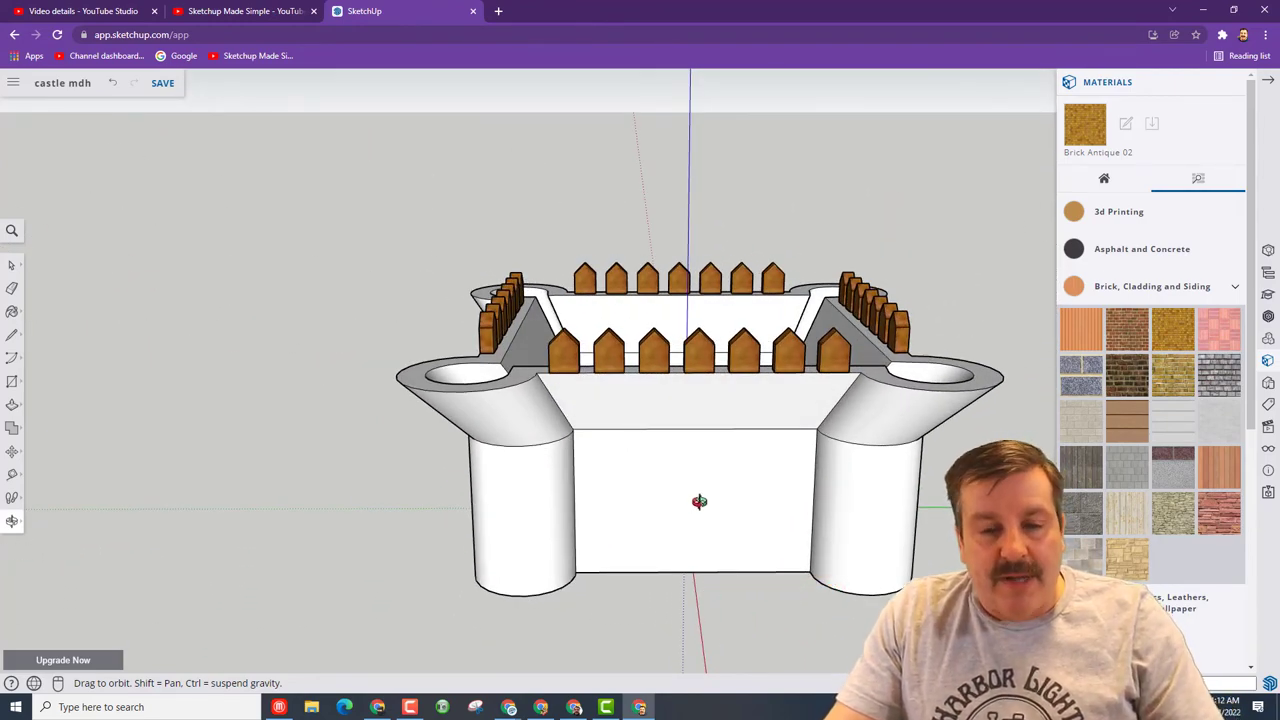
Step: Draw a centre-anchored rectangle for the doorway at the front wall's bottom middle
key("r")
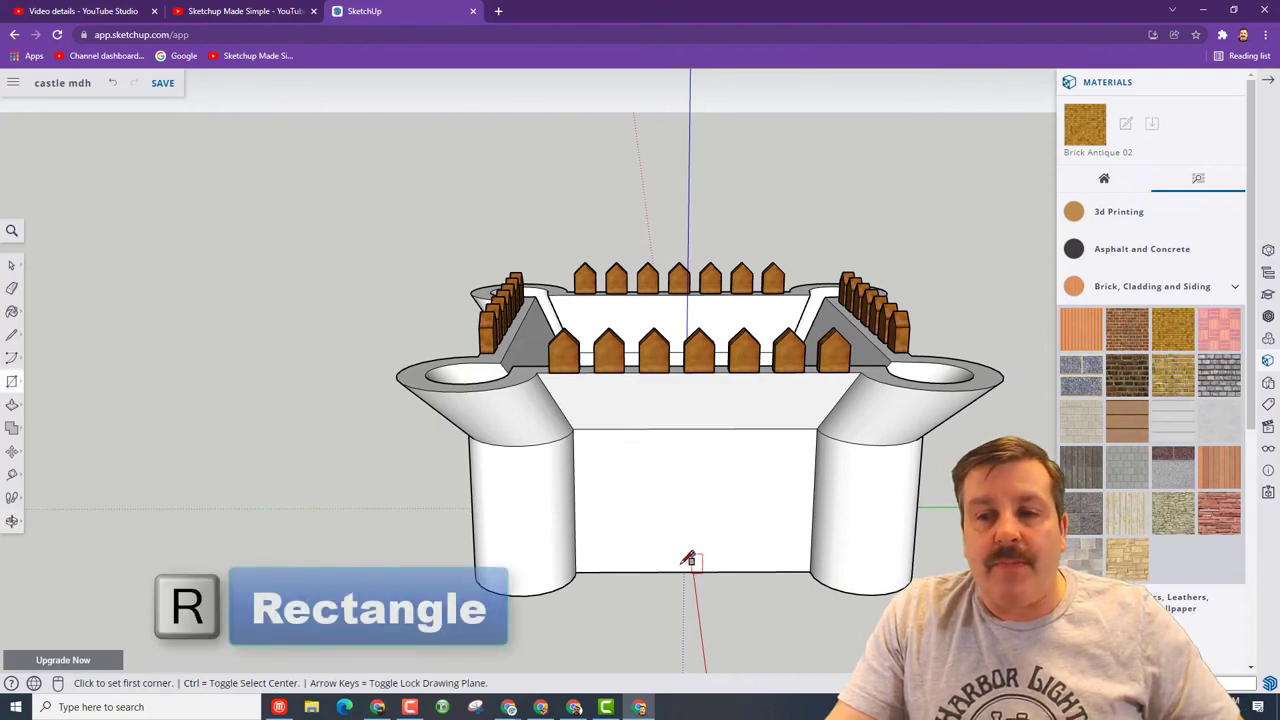
left_click(692, 572)
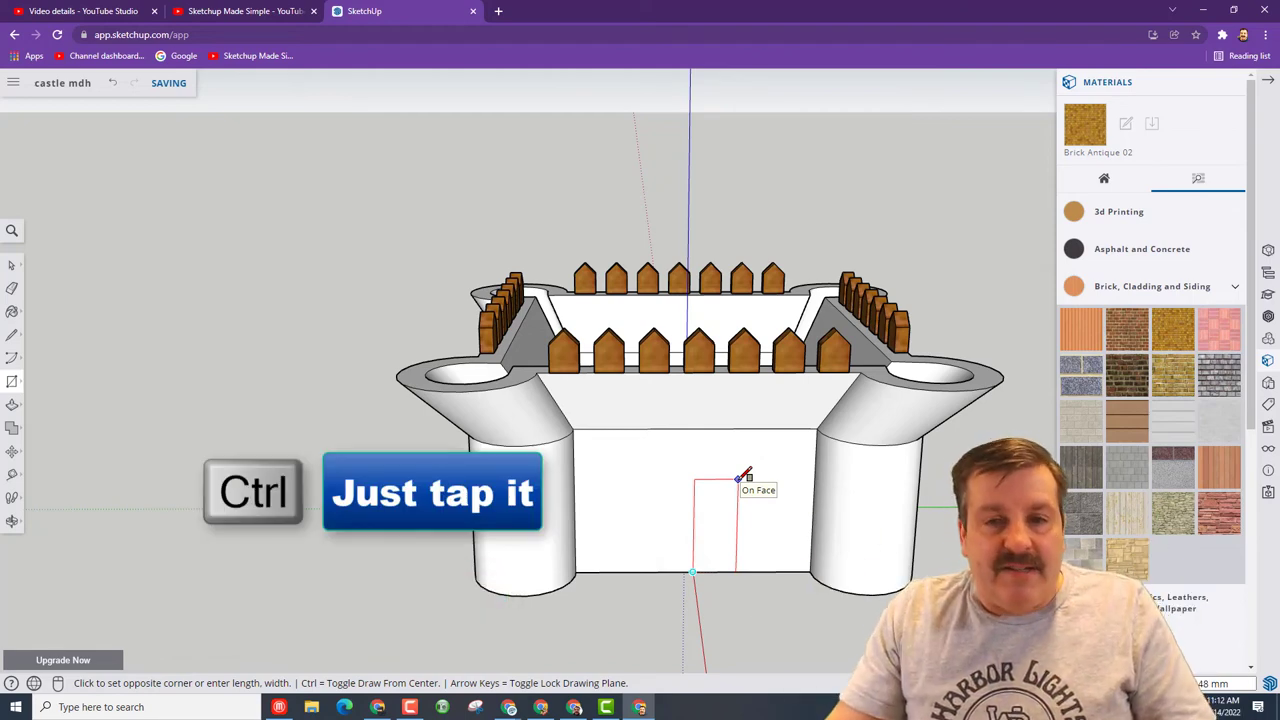
key("ctrl")
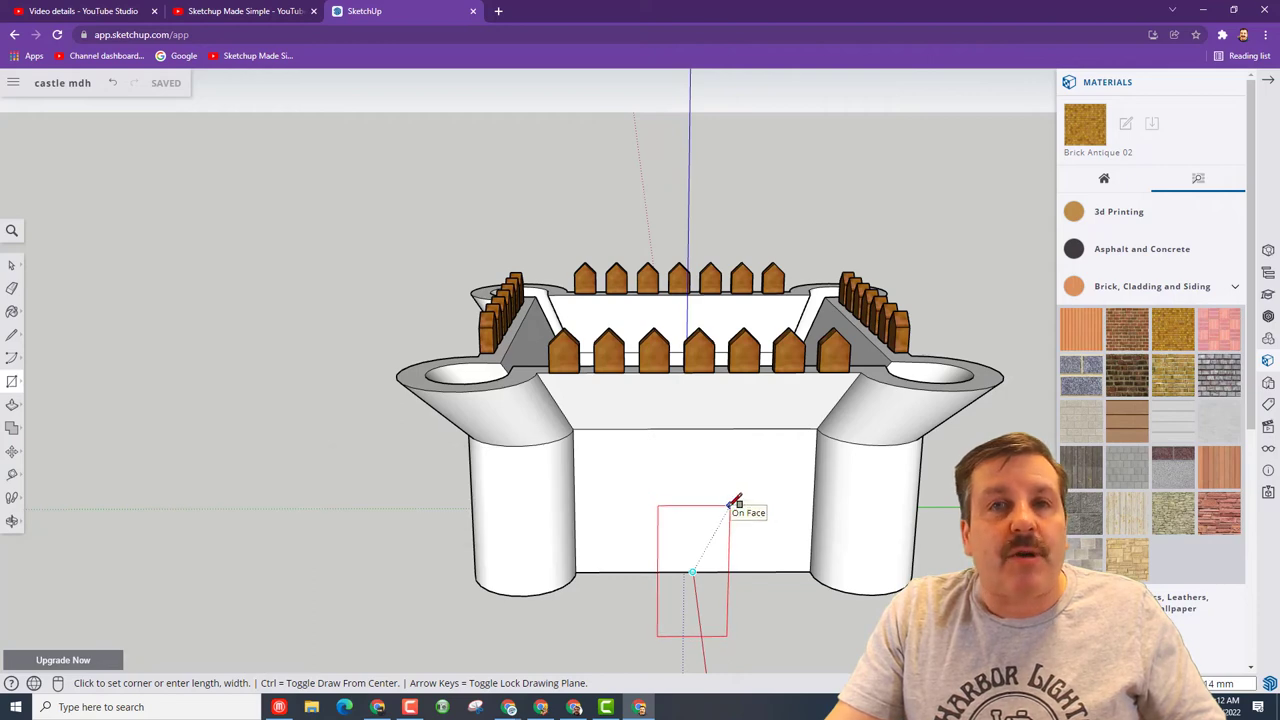
left_click(728, 507)
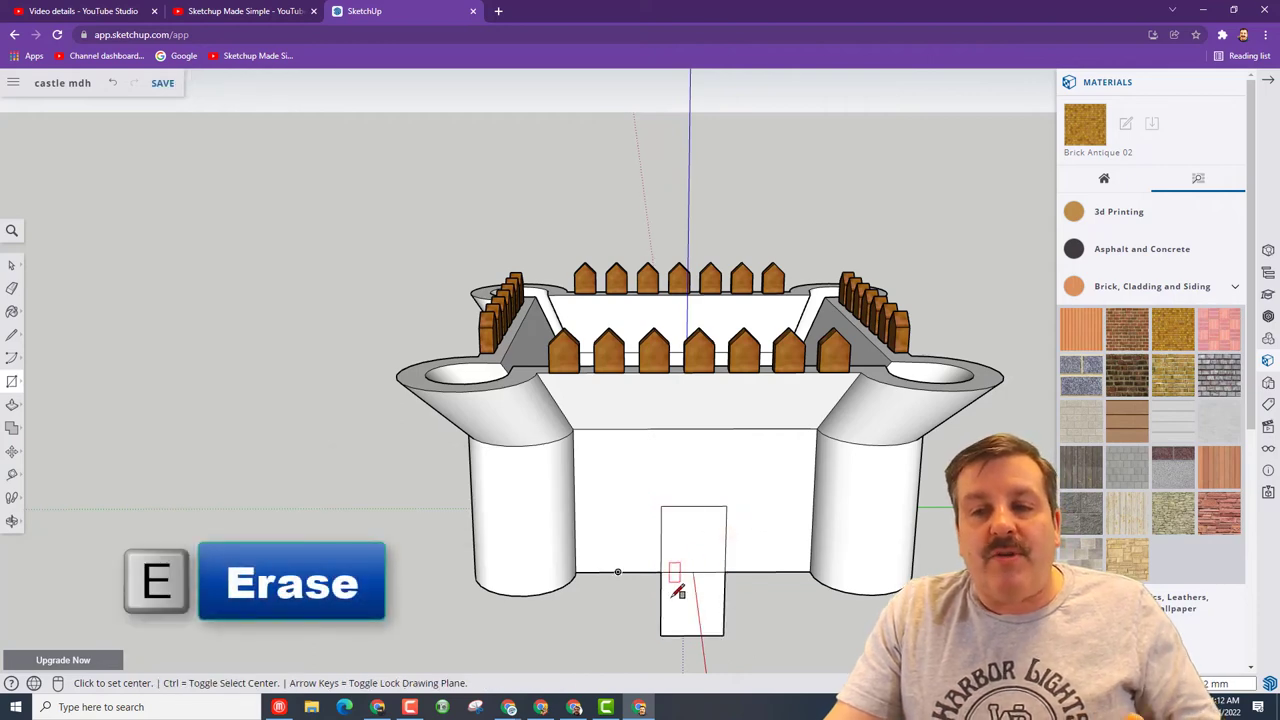
Step: Erase the three stray edges below the ground line under the door
key("e")
left_click(661, 614)
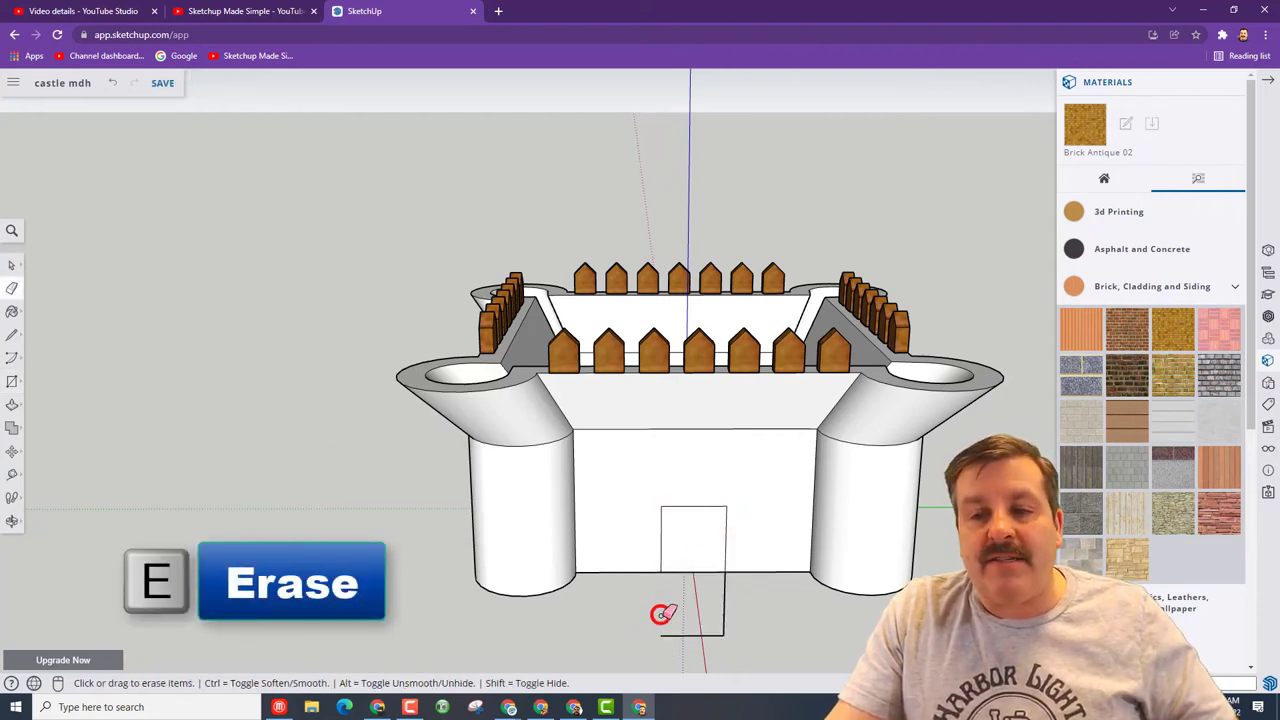
left_click(681, 634)
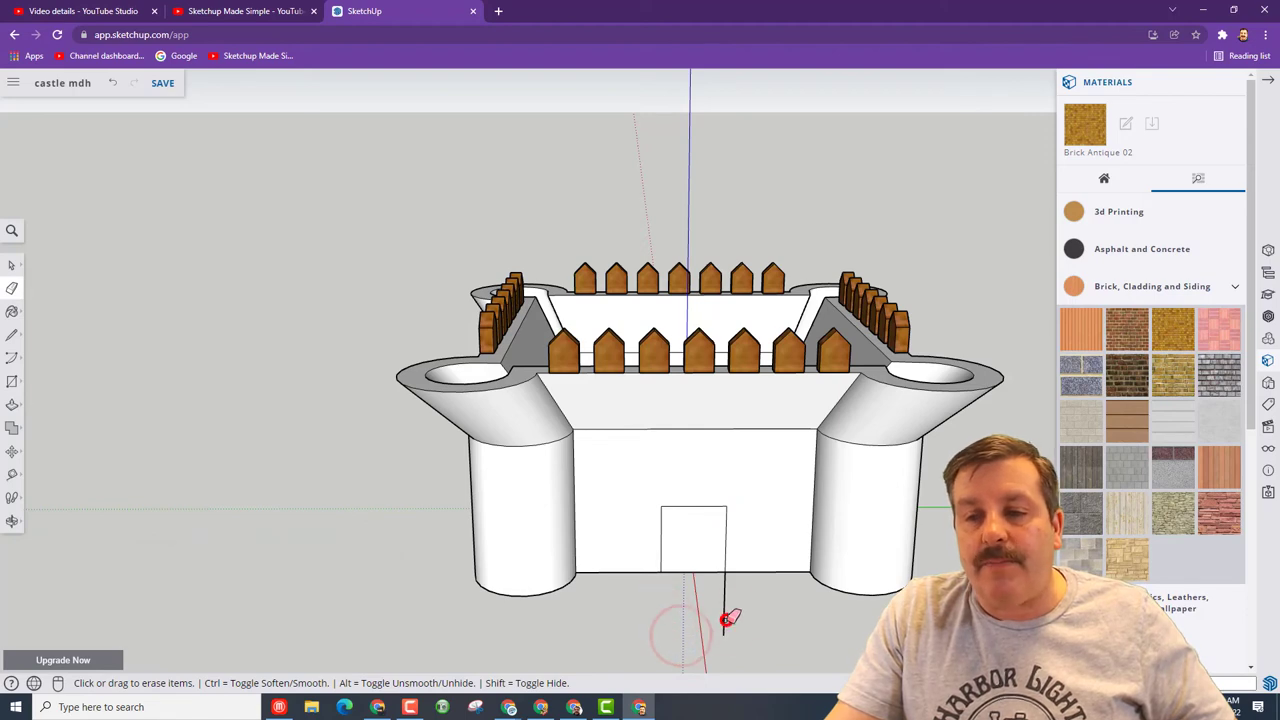
left_click(724, 620)
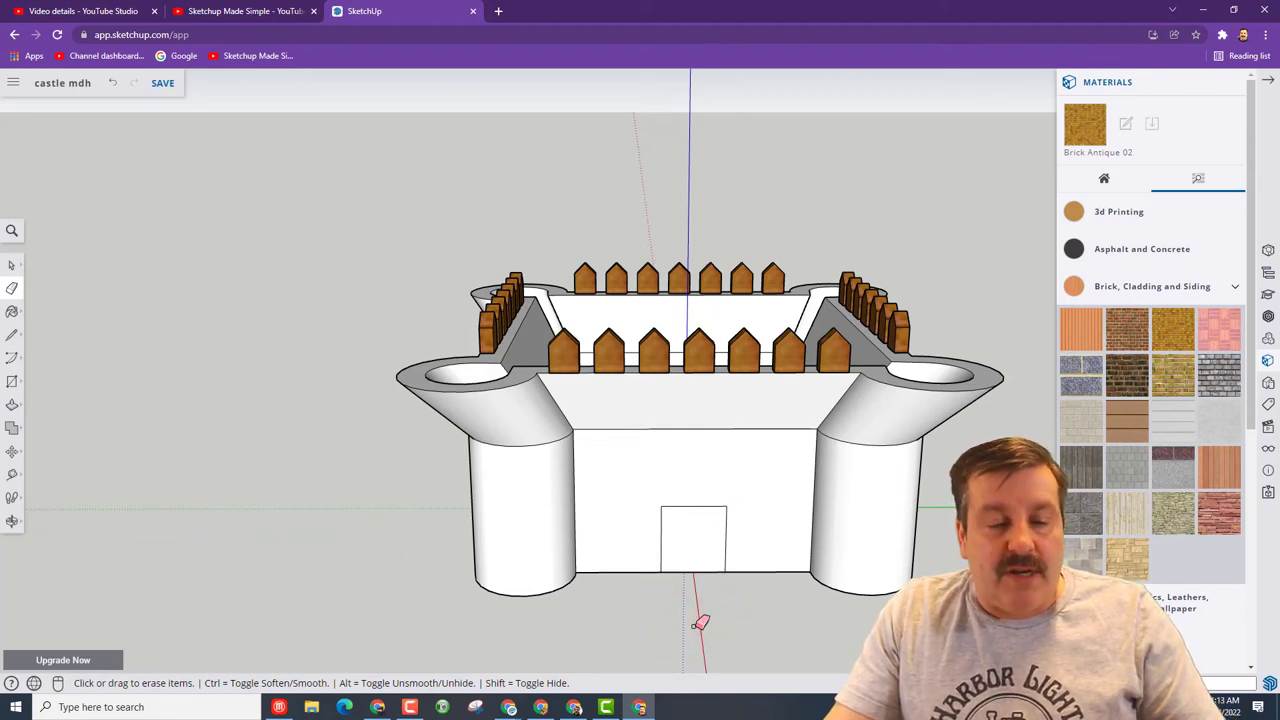
Step: Draw a half-circle 2 Point Arc across the door's top-left and top-right corners
left_click(11, 359)
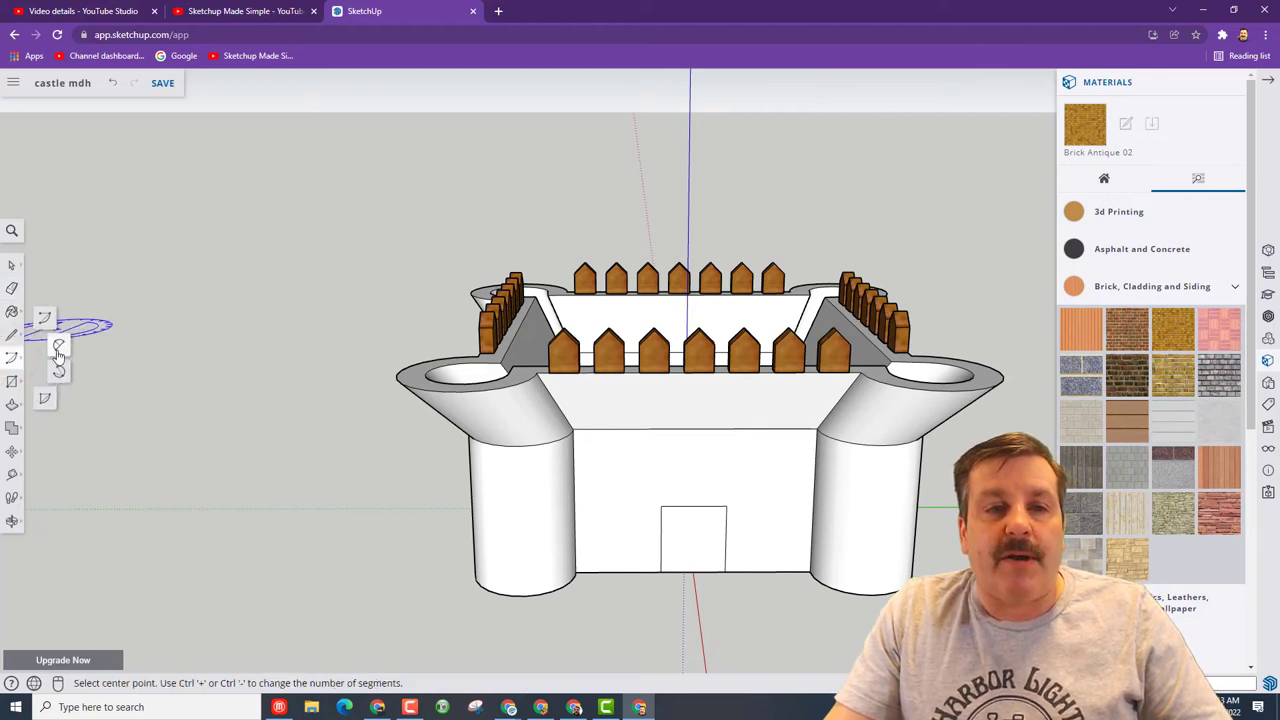
left_click(59, 345)
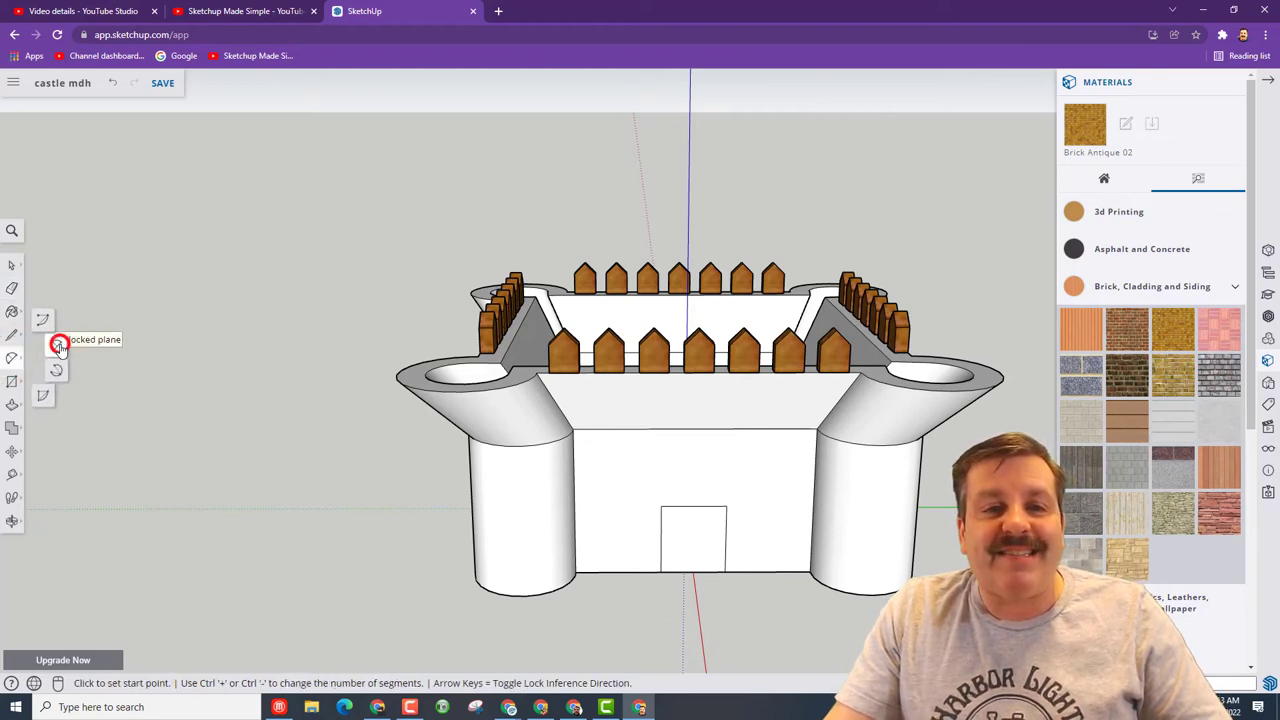
left_click(660, 506)
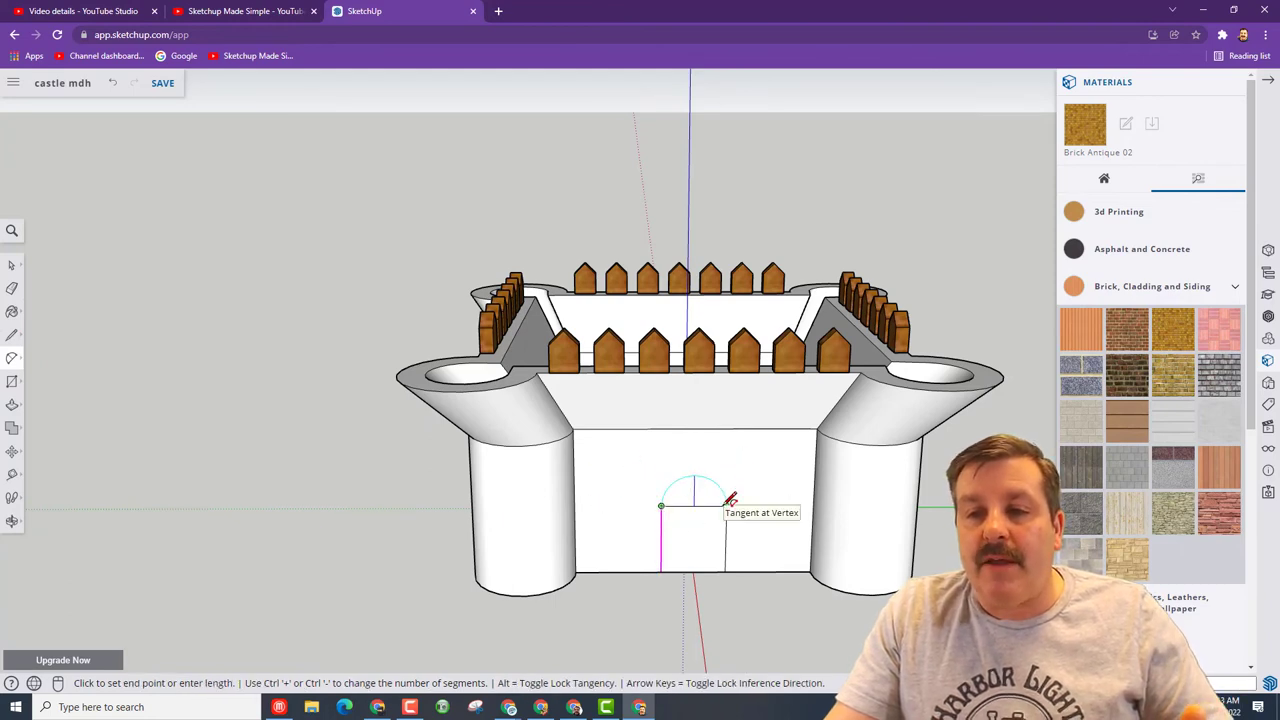
left_click(725, 505)
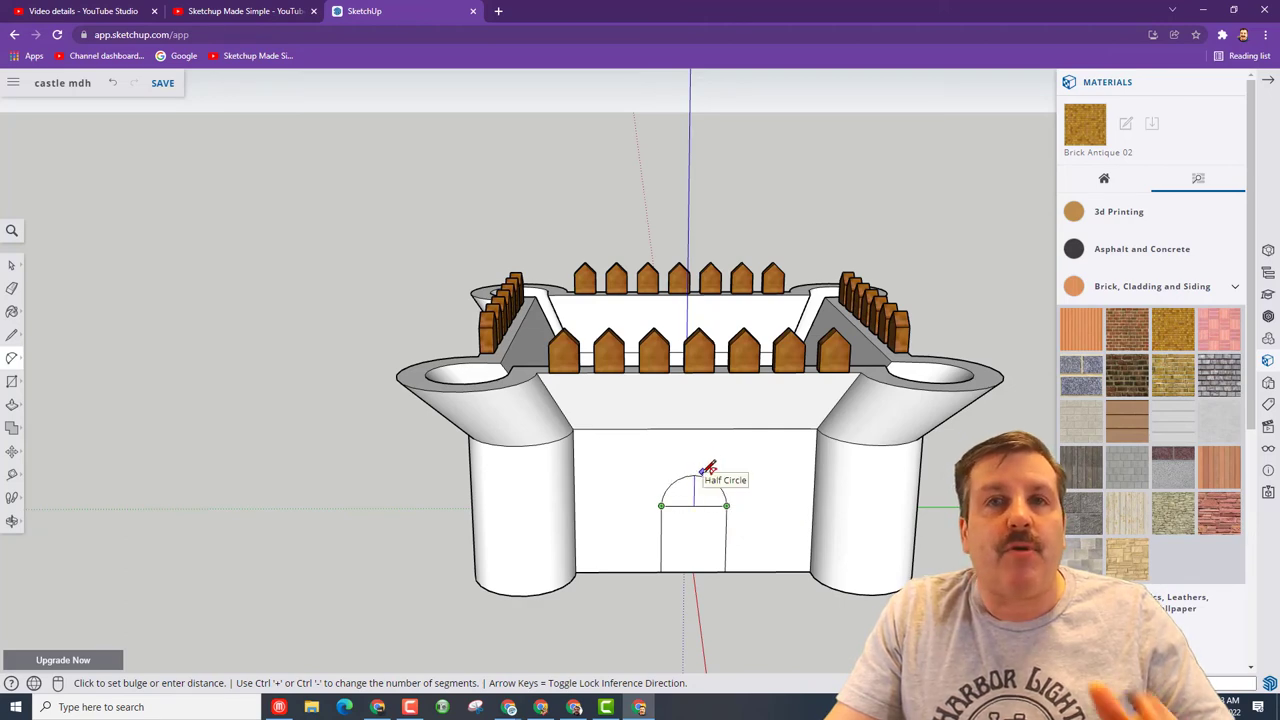
left_click(705, 470)
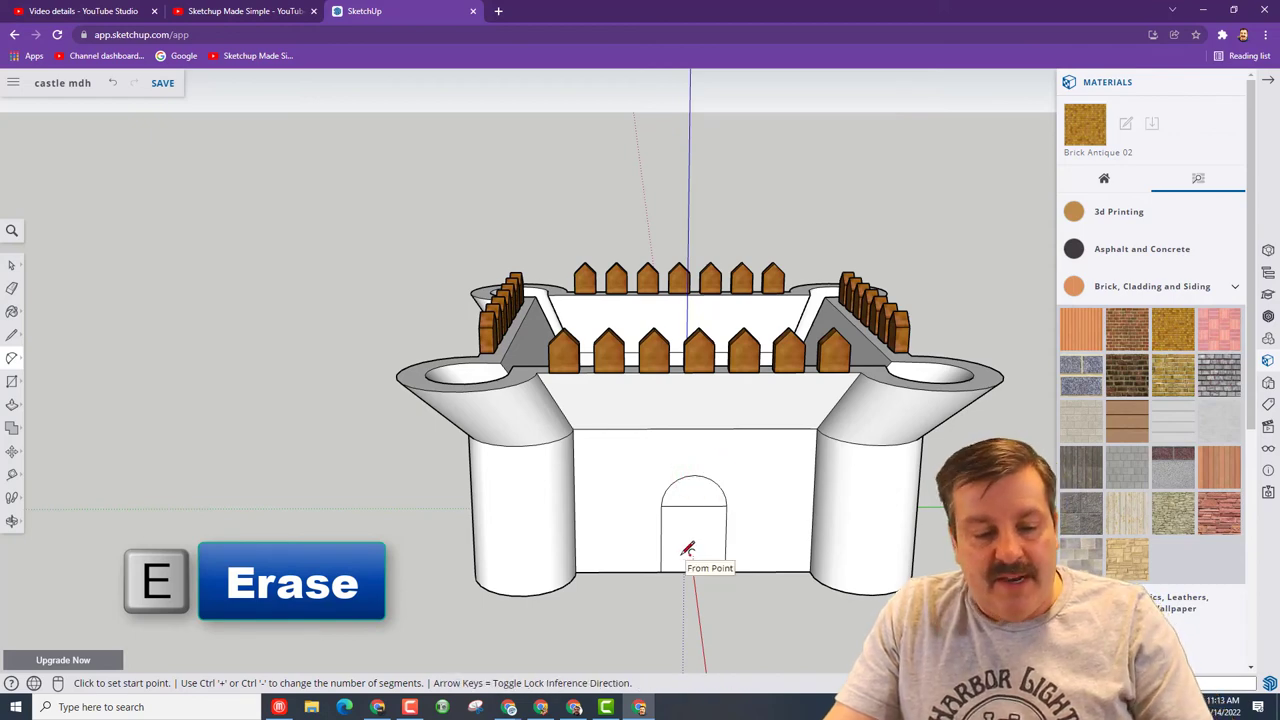
Step: Erase the straight top edge so the arch and door form one shape
key("e")
left_click(700, 507)
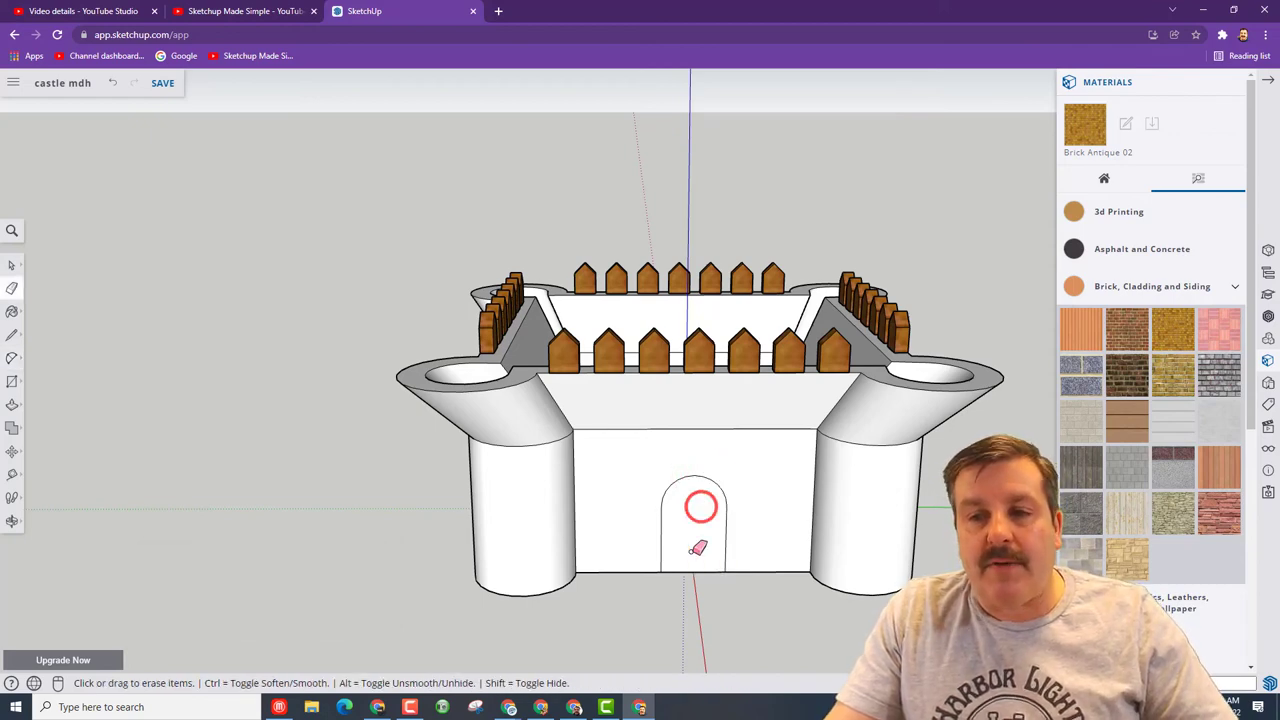
mouse_move(697, 548)
middle_mouse_down()
mouse_move(711, 594)
mouse_move(689, 466)
mouse_move(736, 142)
middle_mouse_up()
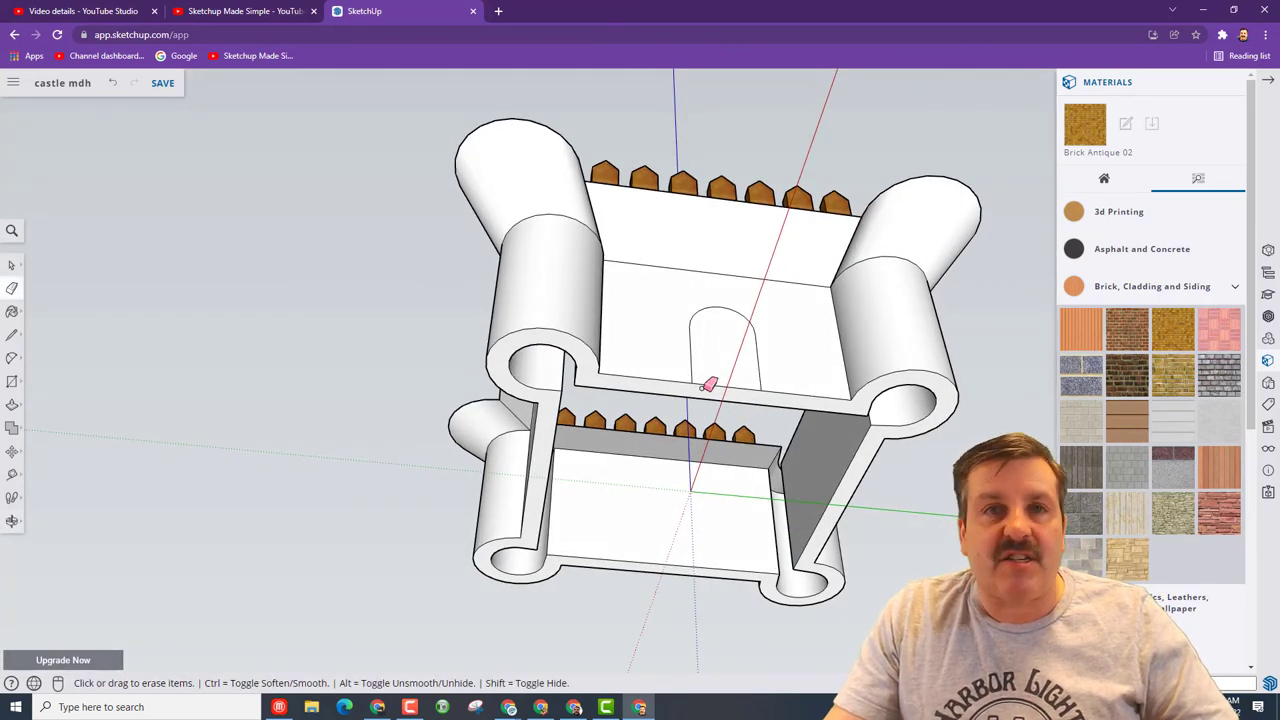
Step: Push/Pull the arched door face right through the front wall
key("space")
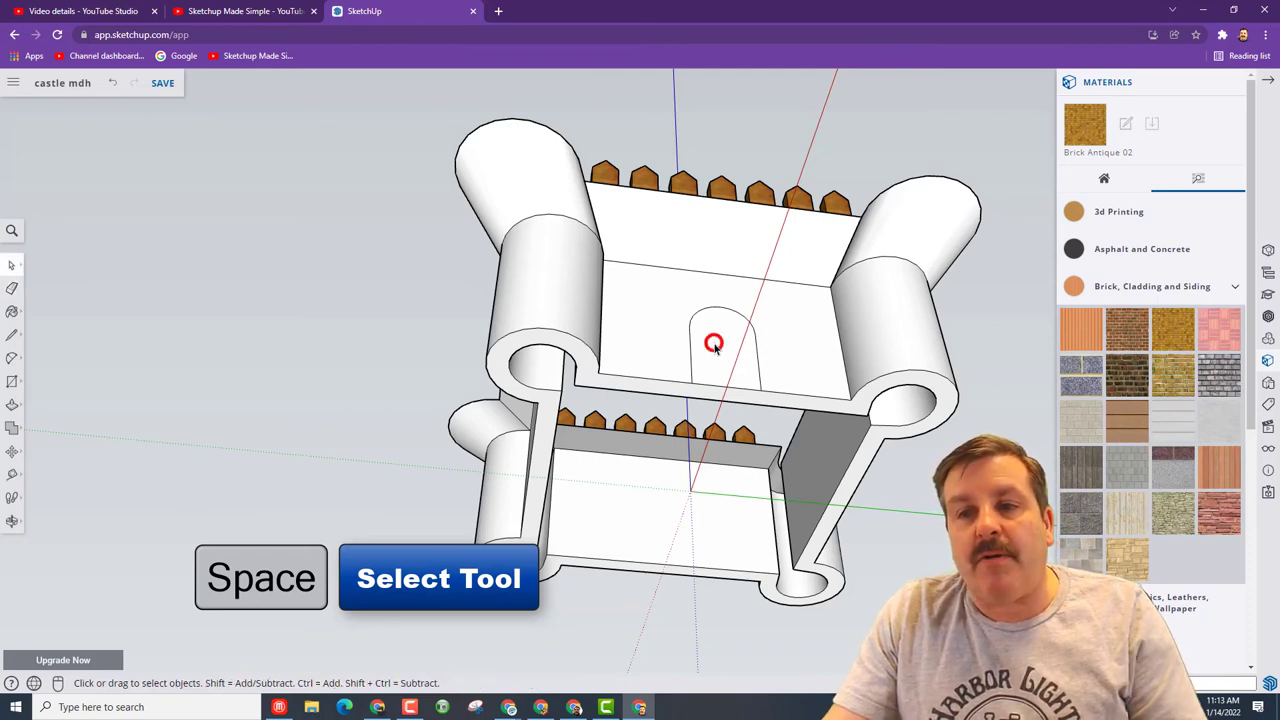
left_click(713, 343)
key("p")
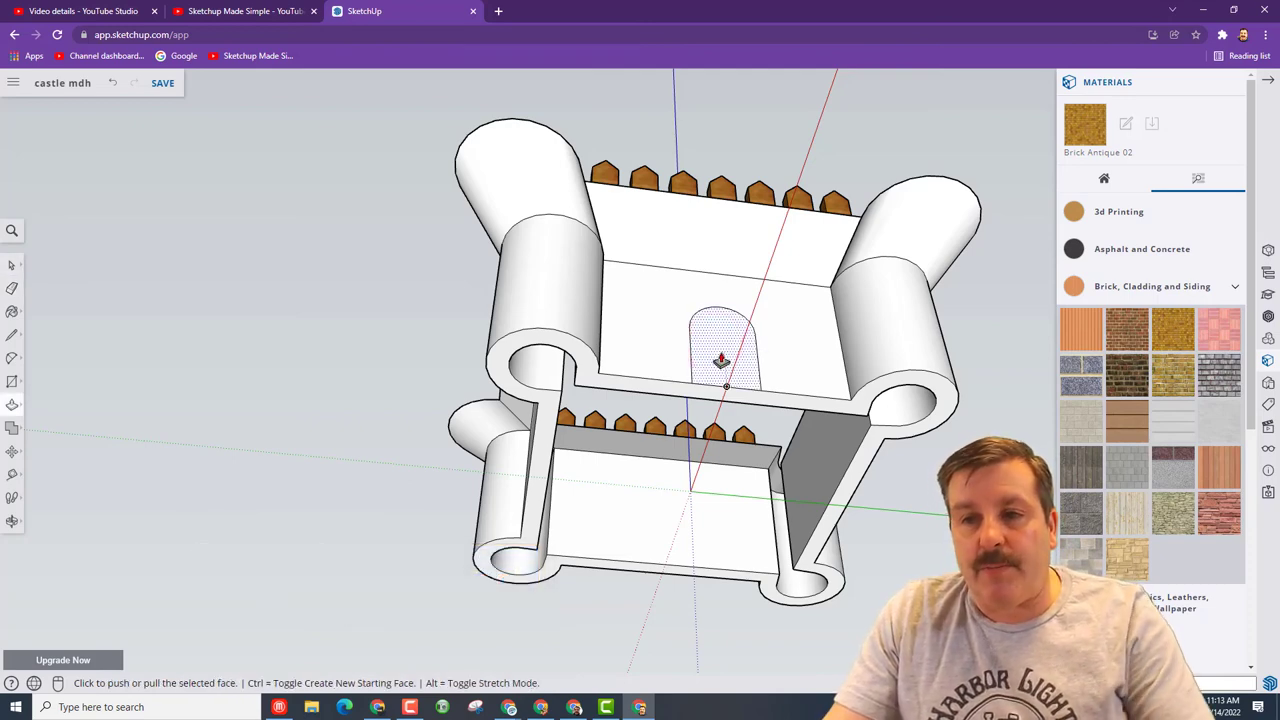
left_click(721, 360)
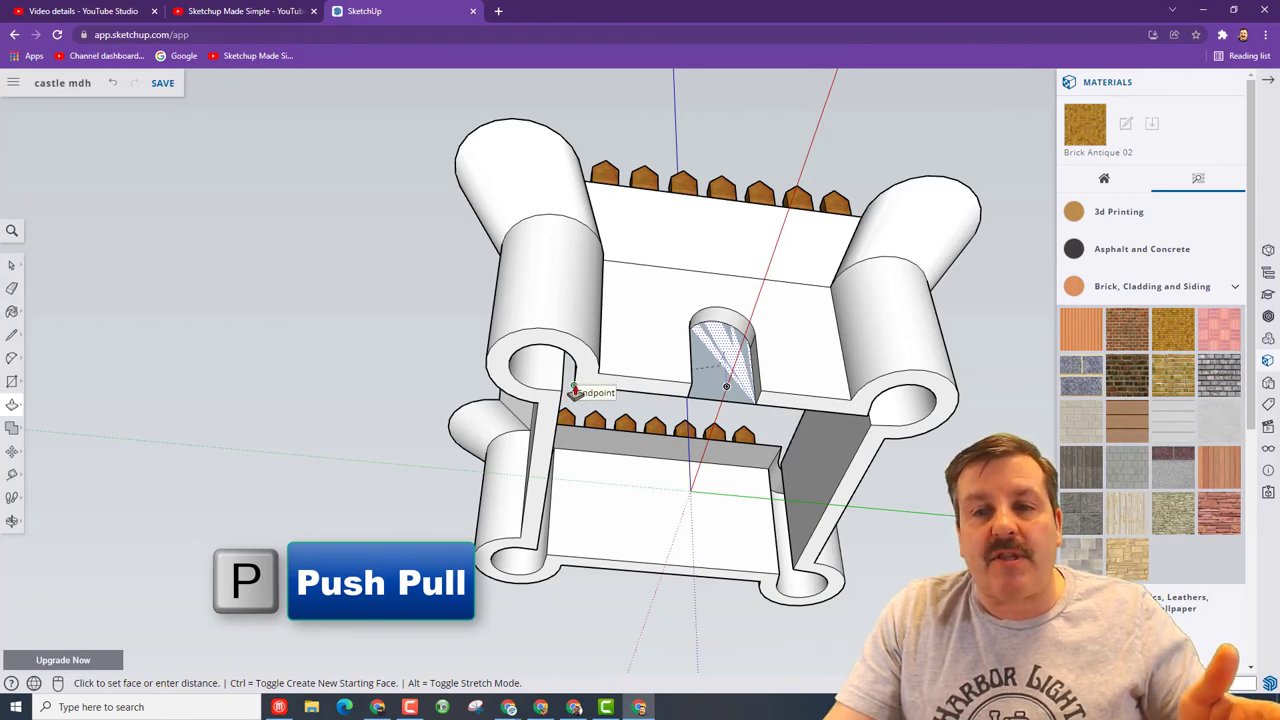
left_click(575, 392)
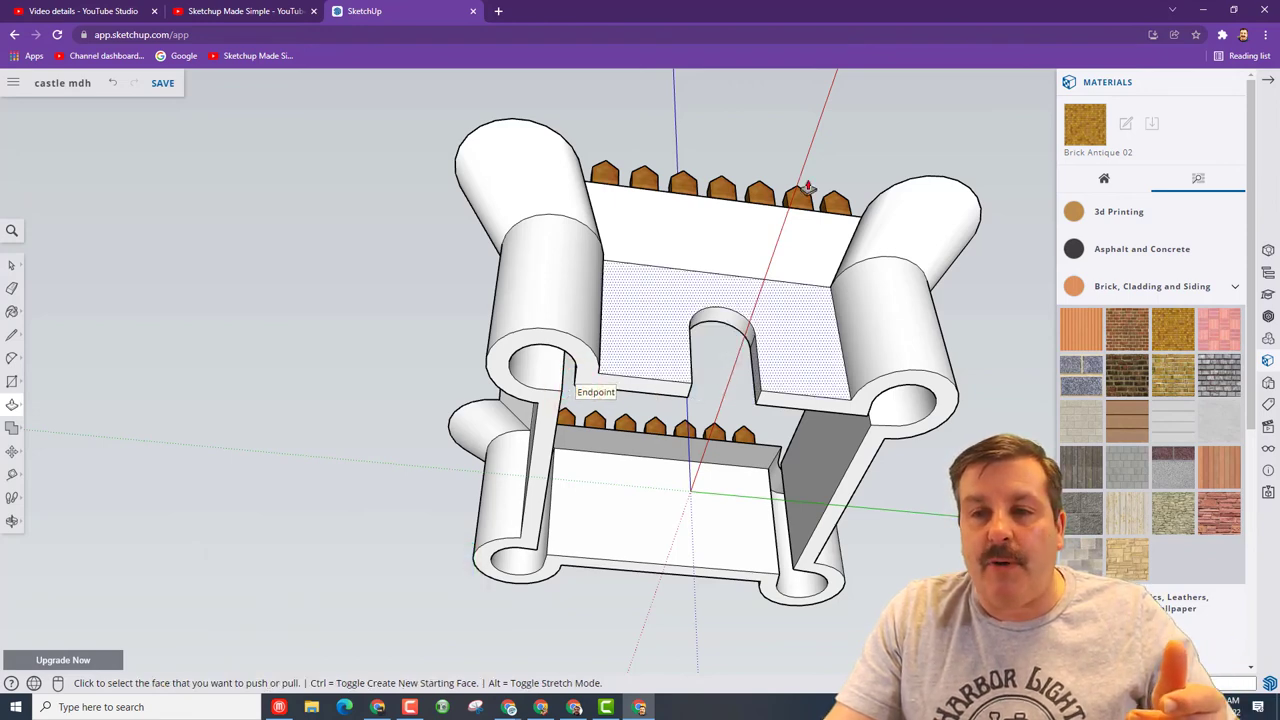
Step: Return to a front view of the castle and save the model
middle_click_drag(858, 155, 767, 515)
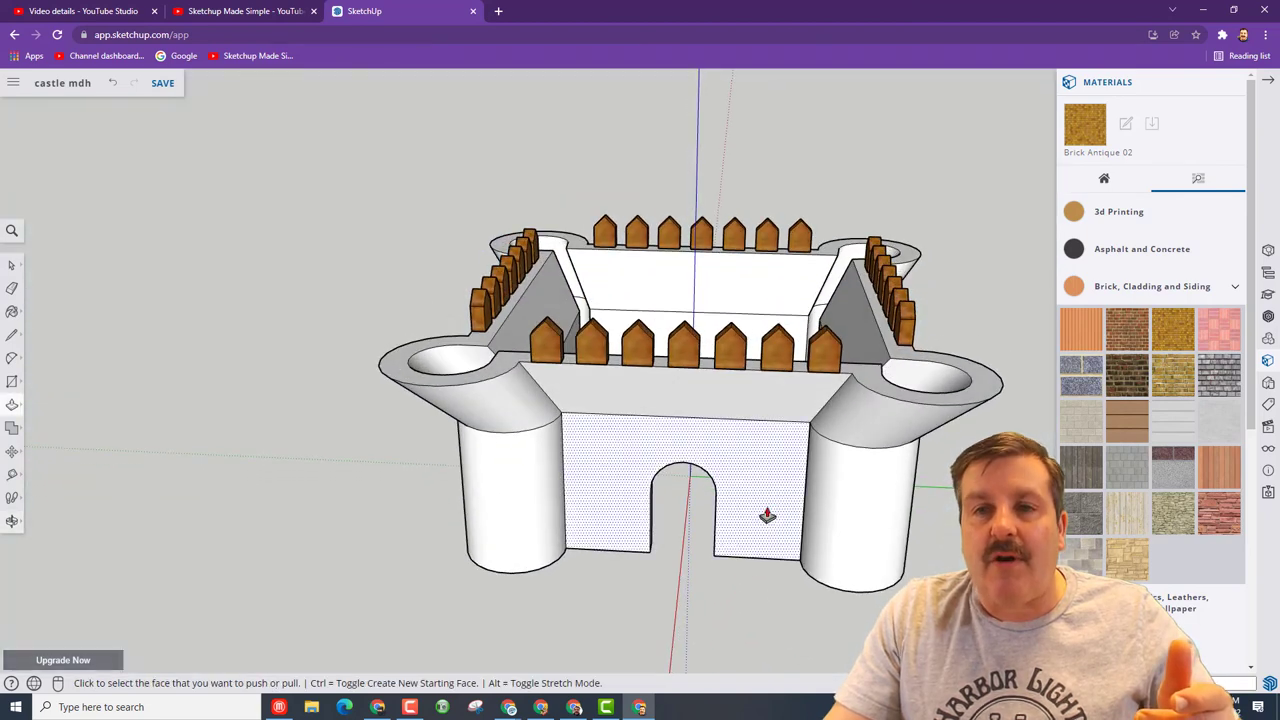
scroll(767, 515, "down", 2)
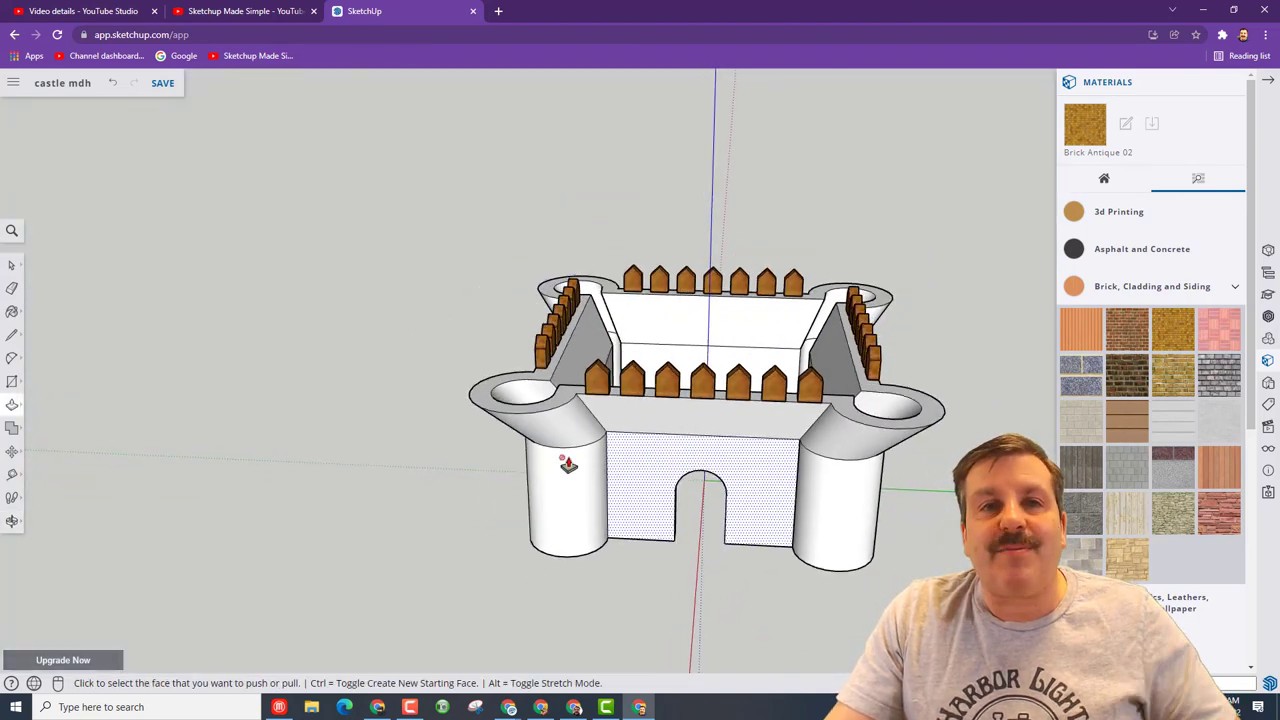
left_click(162, 83)
key("space")
Step: Select the whole castle body and paint it with a bright green from Colors
left_click(620, 477)
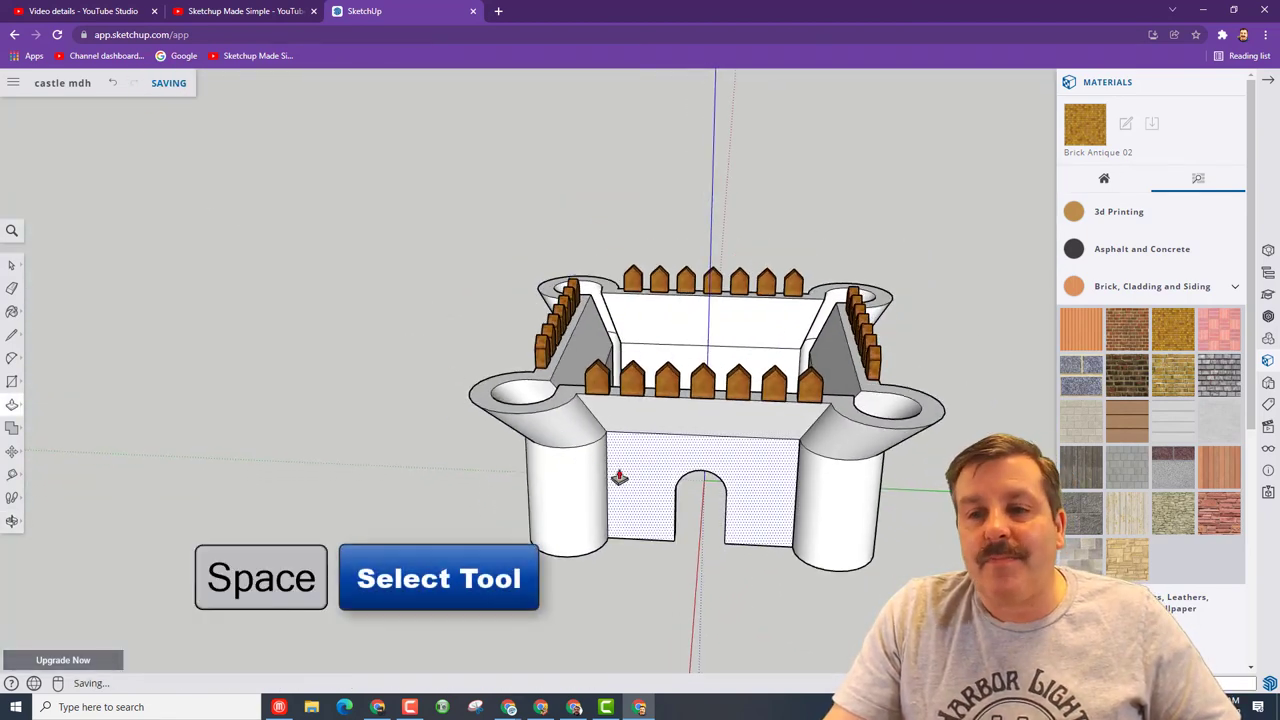
key("space")
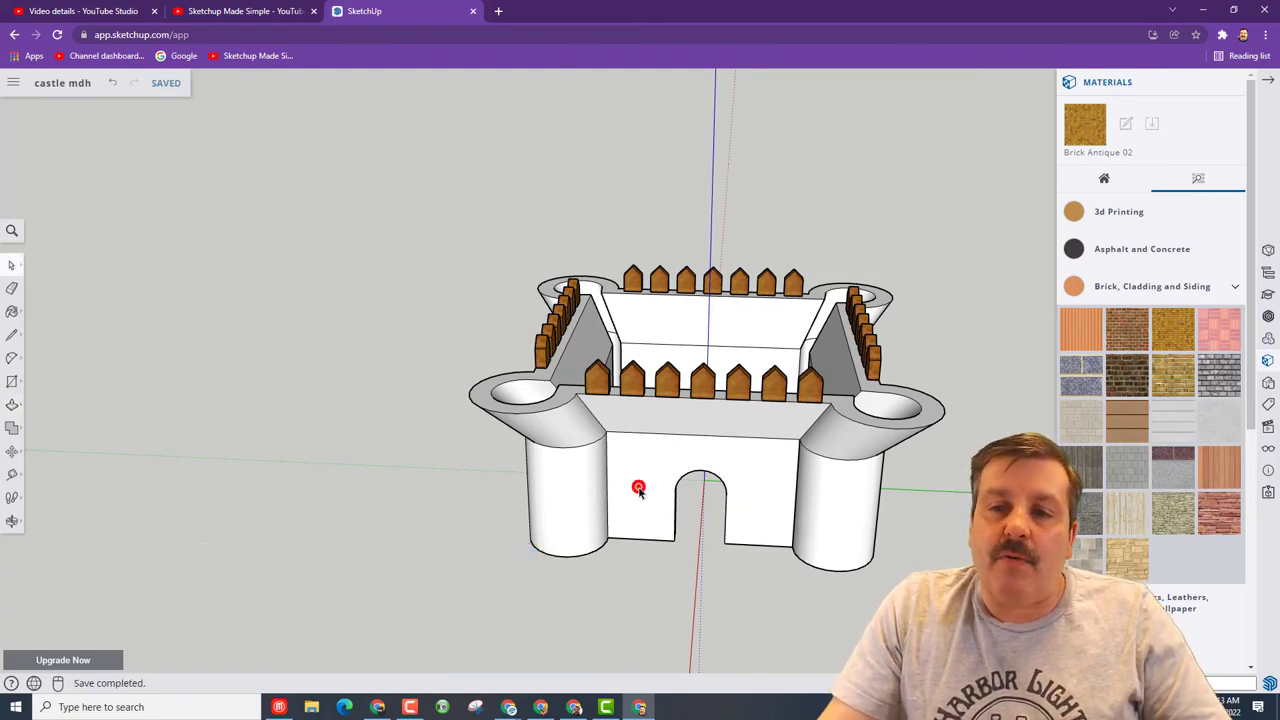
triple_click(638, 486)
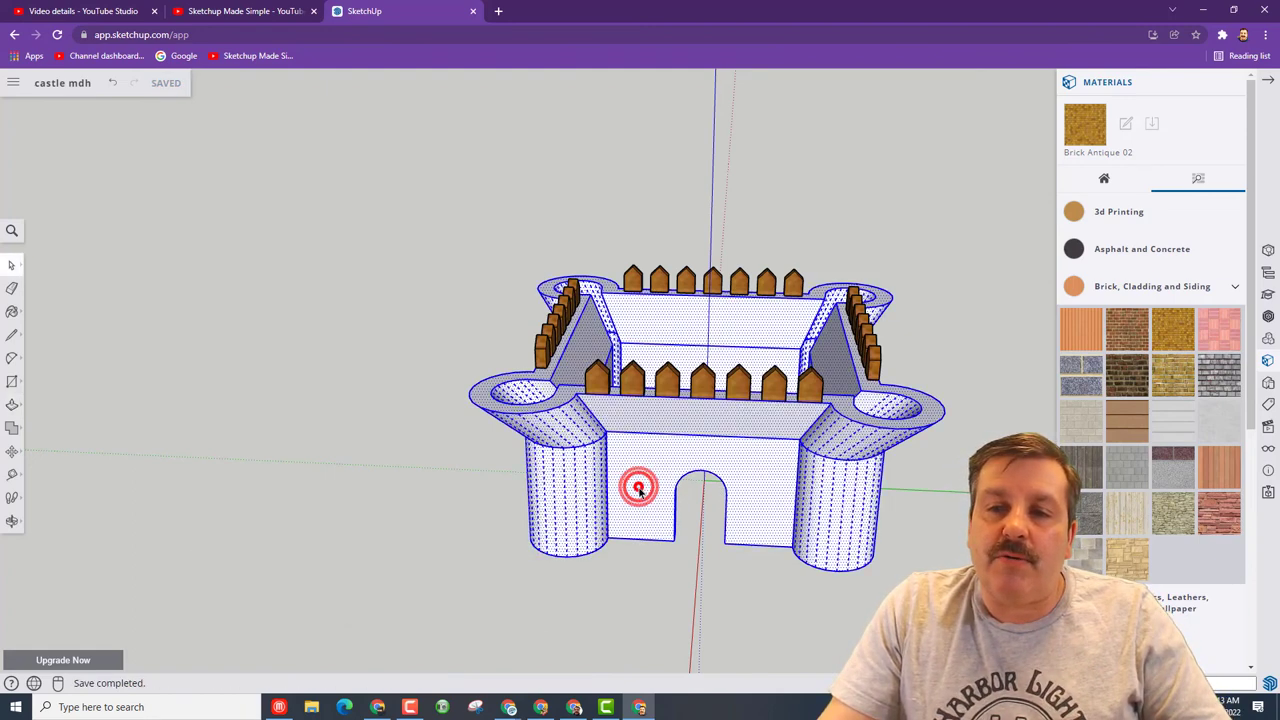
left_click(1172, 375)
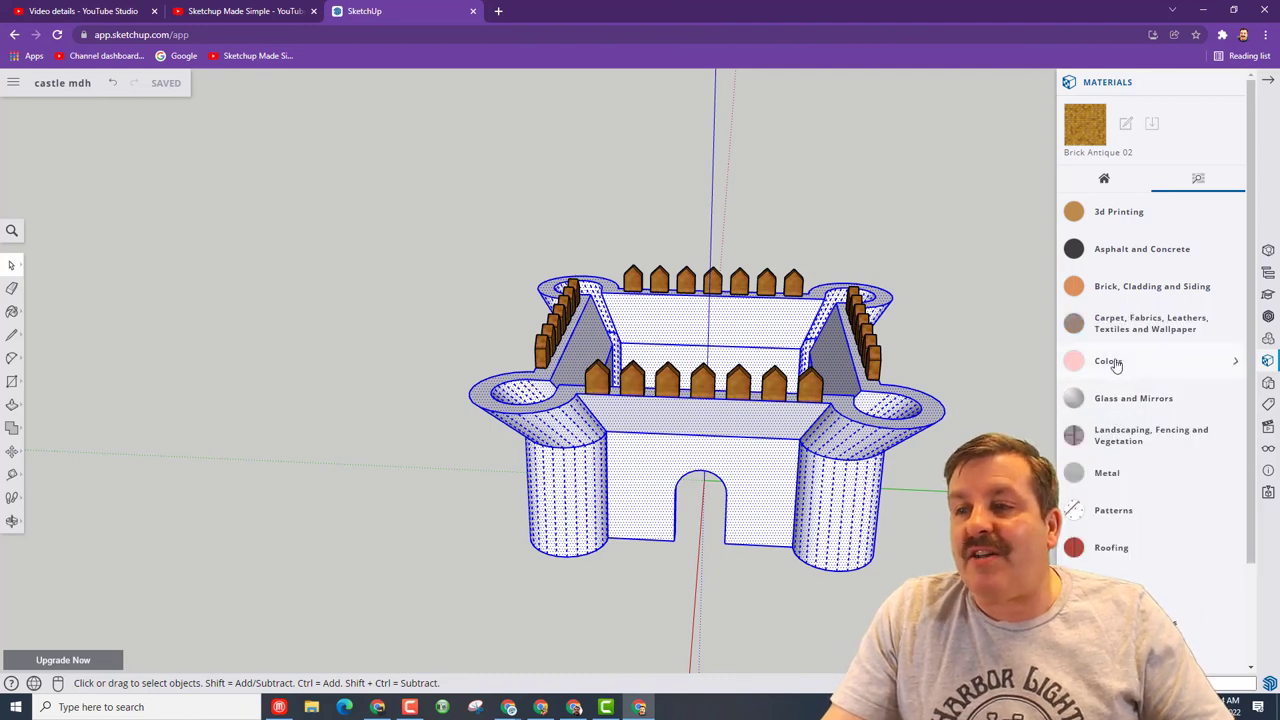
left_click(1115, 366)
scroll(1115, 440, "down", 5)
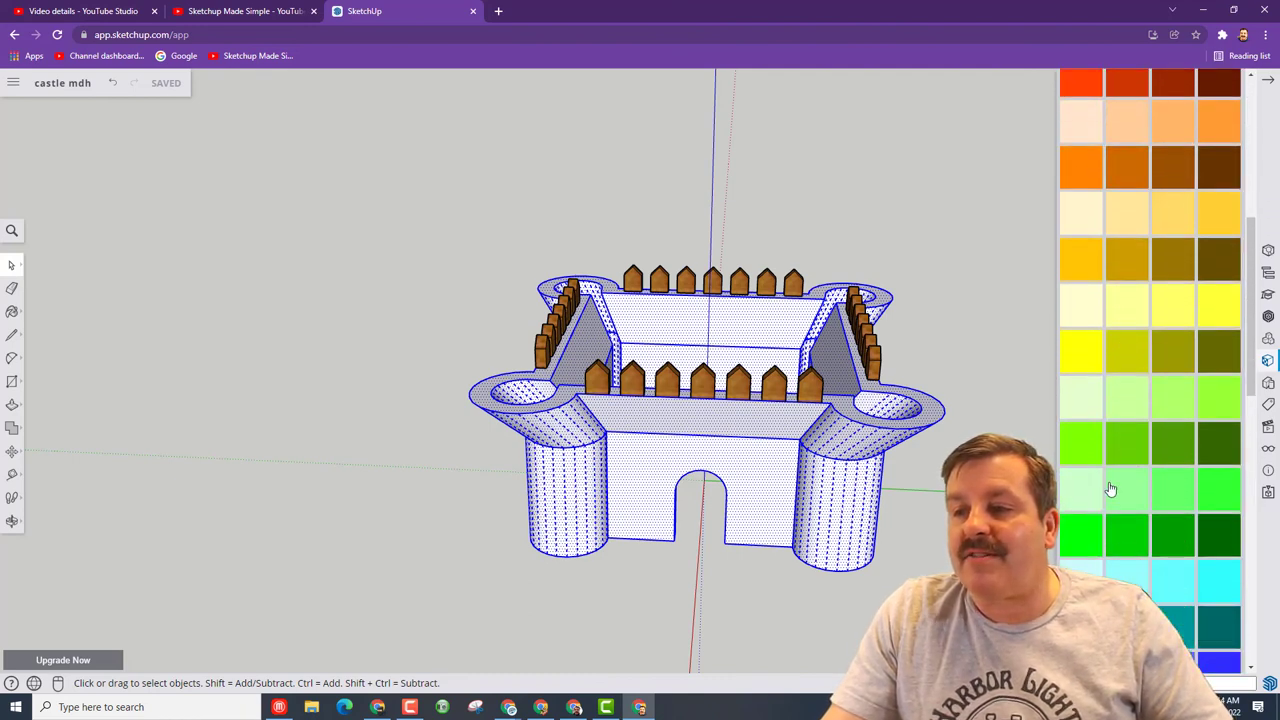
left_click(1122, 451)
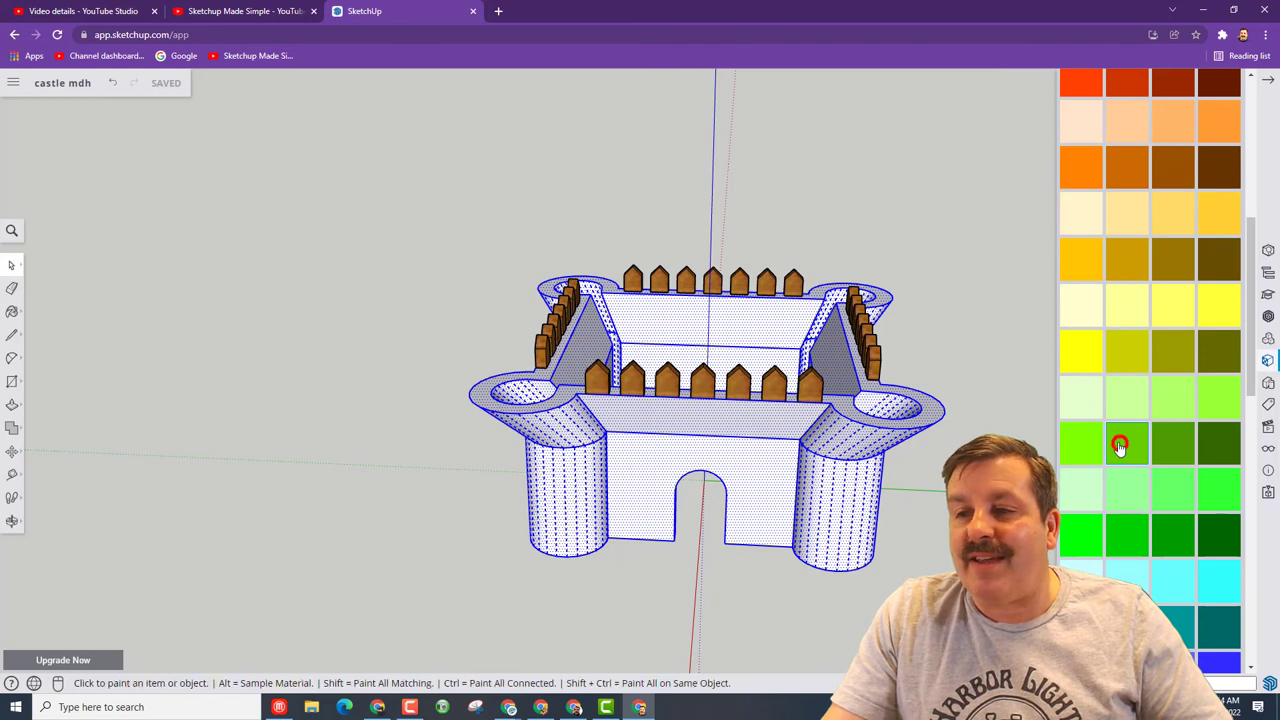
left_click(768, 464)
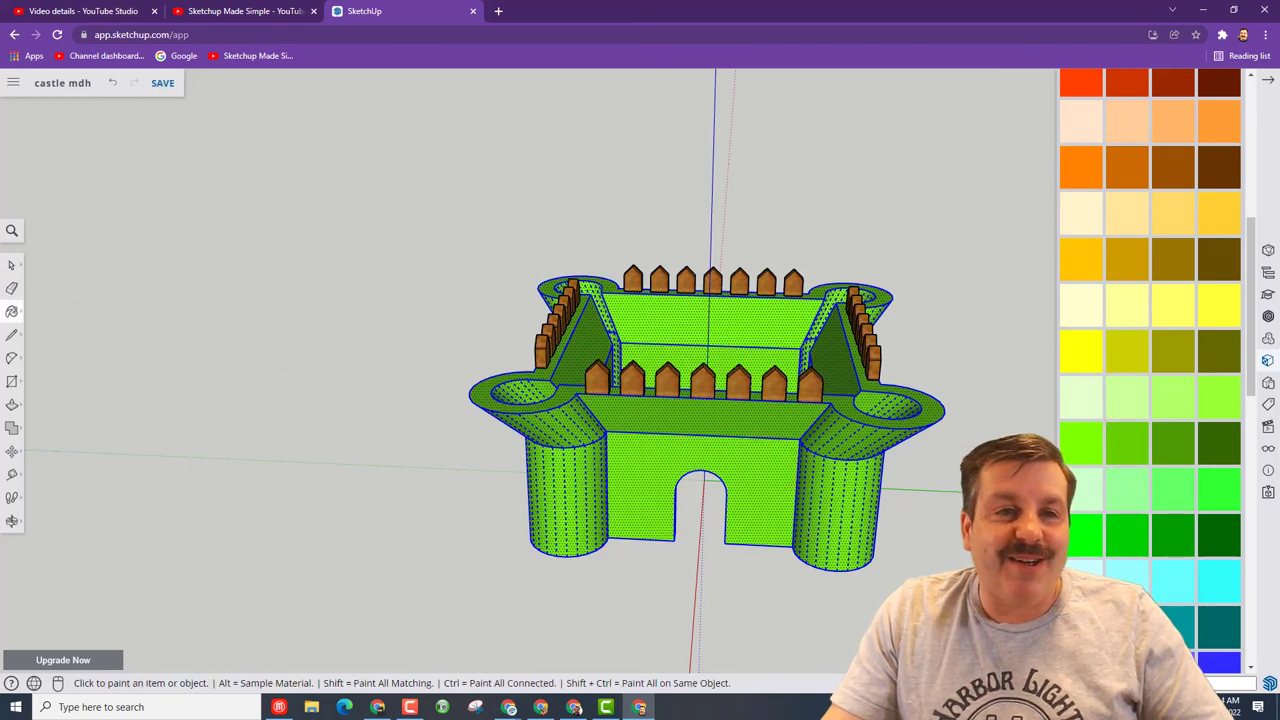
Step: Clear the selection and save the green castle
left_click(12, 266)
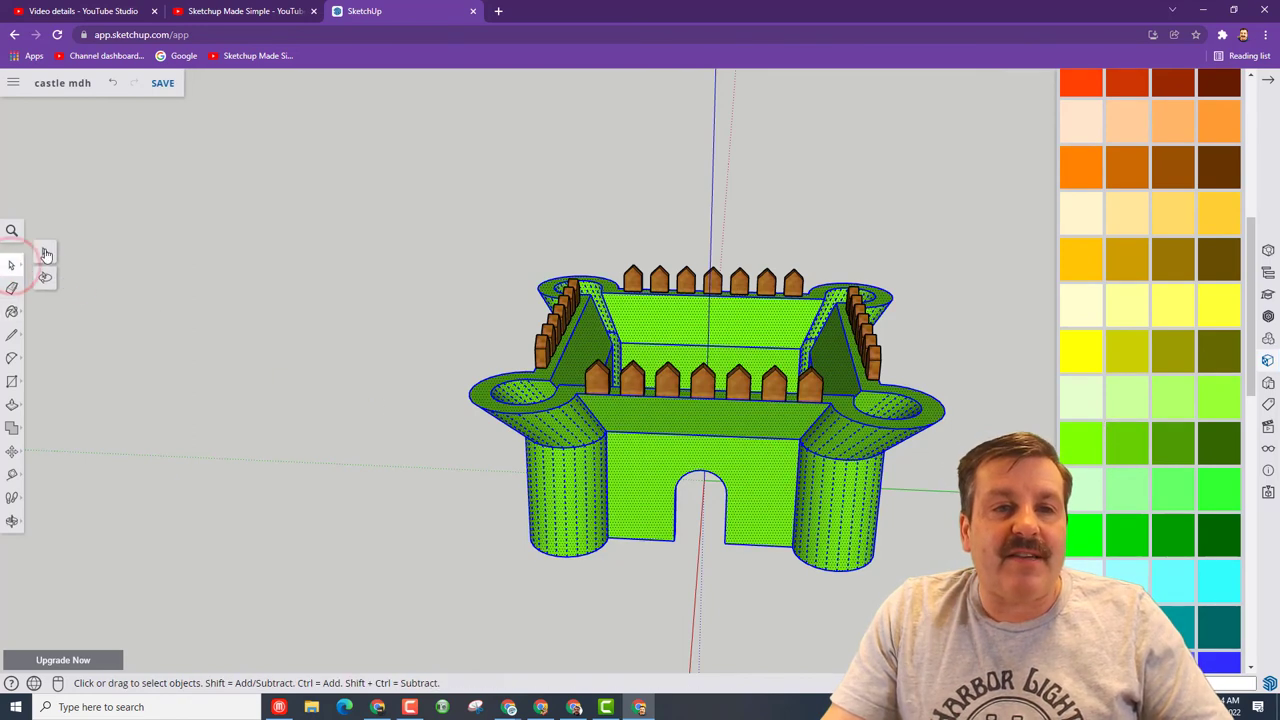
left_click(45, 254)
left_click(162, 83)
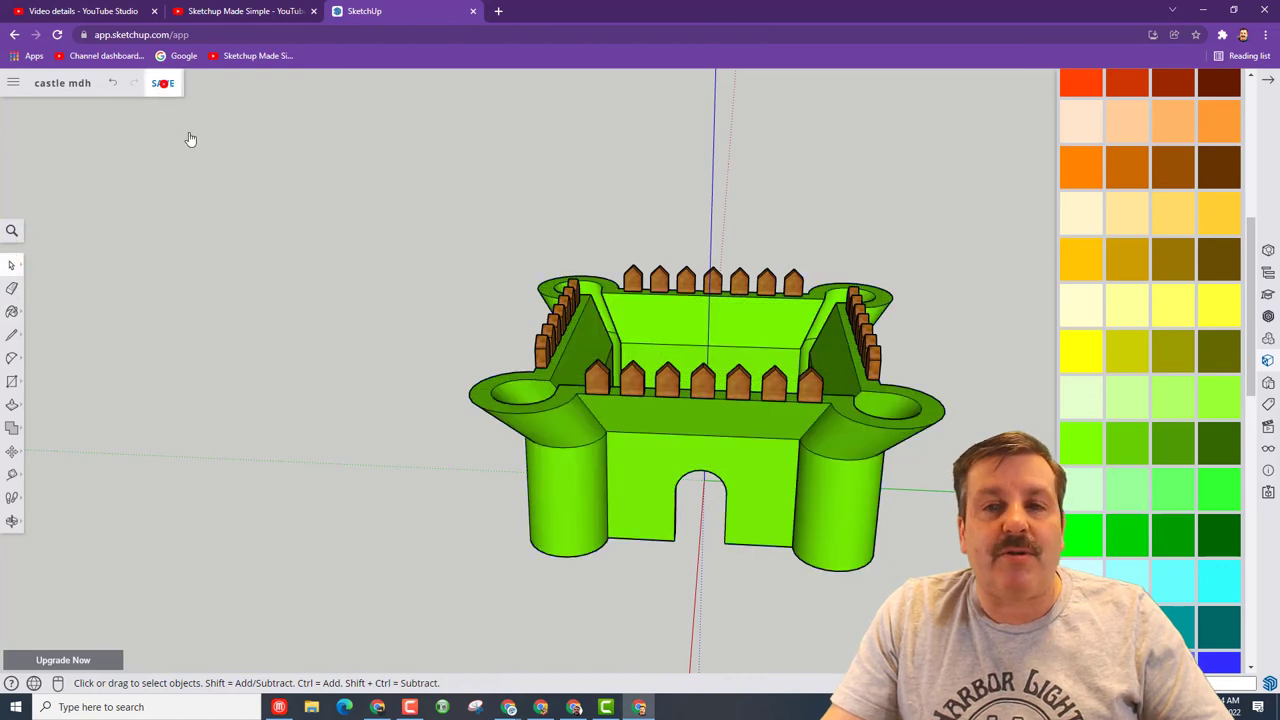
middle_click_drag(289, 376, 325, 302)
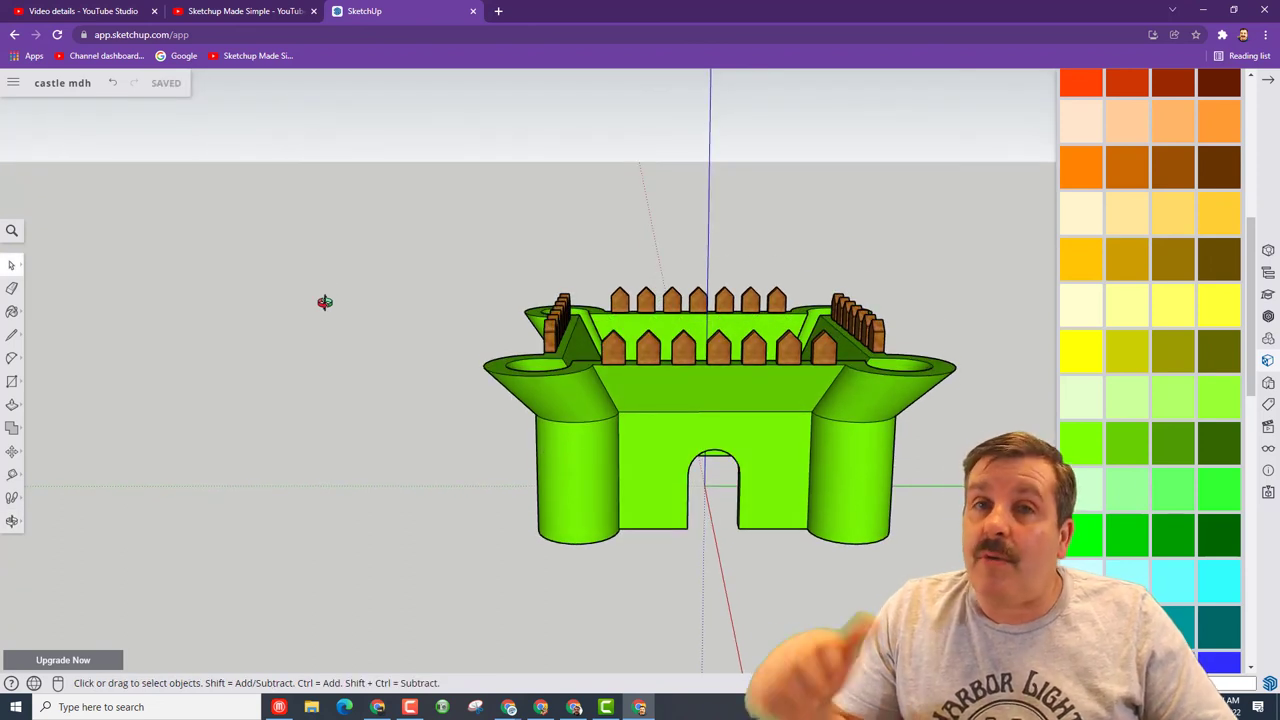